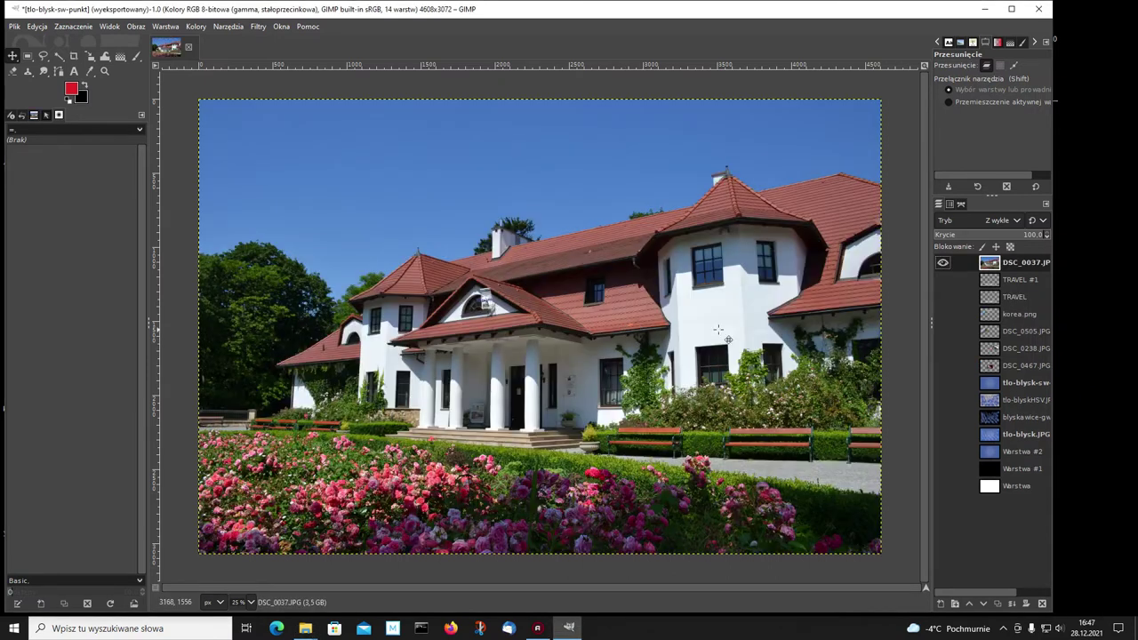
Step: Add an alpha channel to the DSC_0037 house photo, then import DSC_0067 as a layer with alpha
{"action": "right_click", "coordinate": [991, 265]}
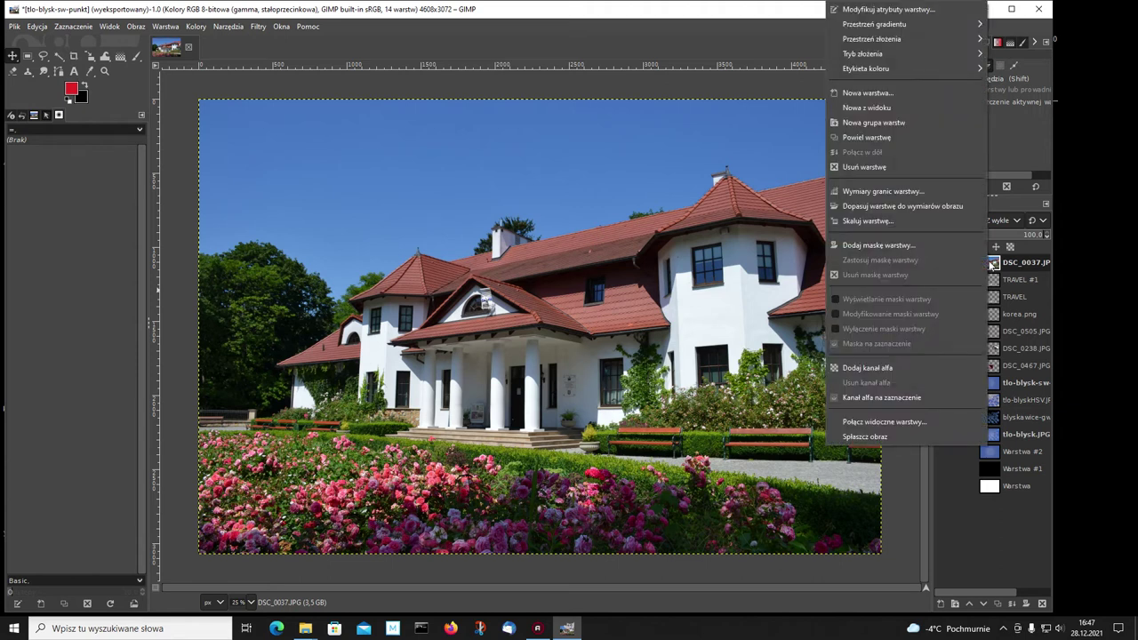
{"action": "left_click", "coordinate": [869, 368]}
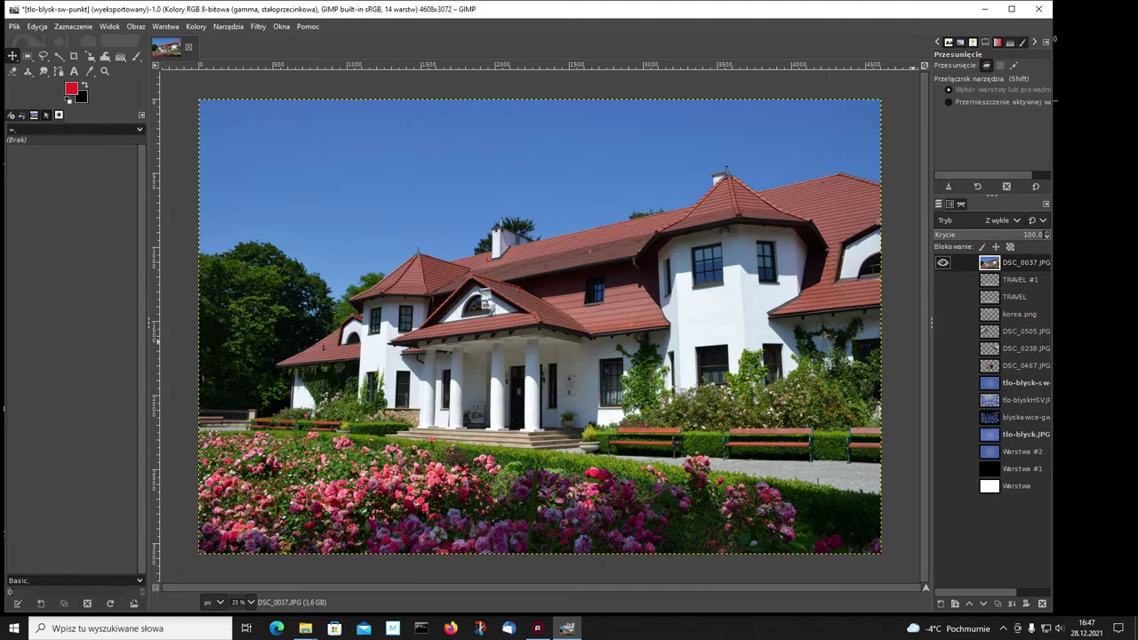
{"action": "left_click_drag", "start_coordinate": [642, 336], "coordinate": [641, 338]}
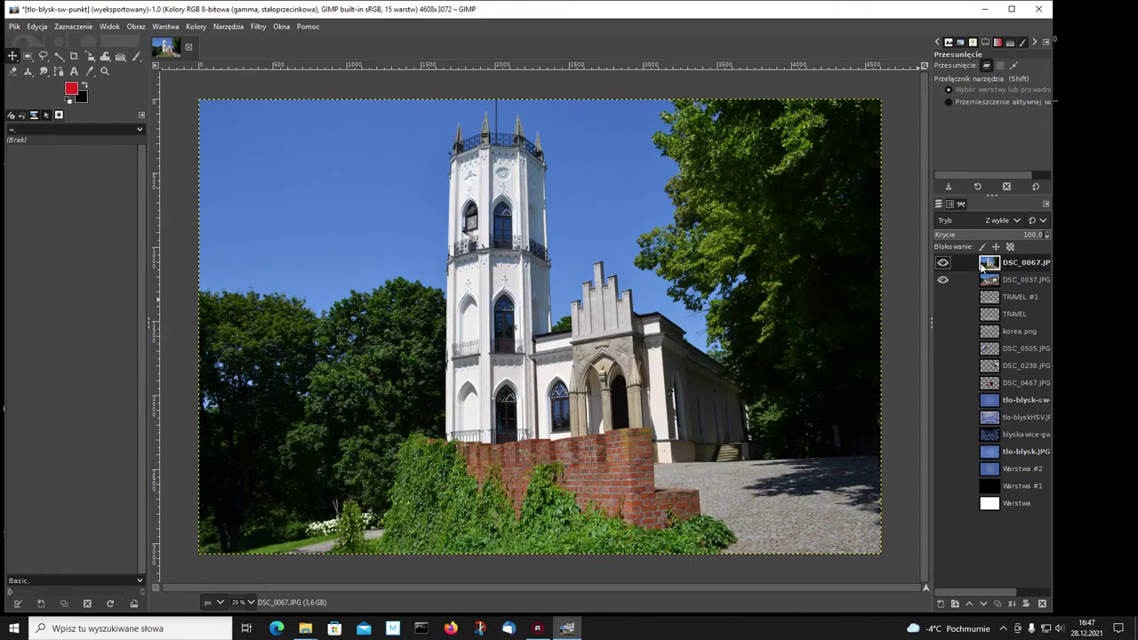
{"action": "right_click", "coordinate": [998, 267]}
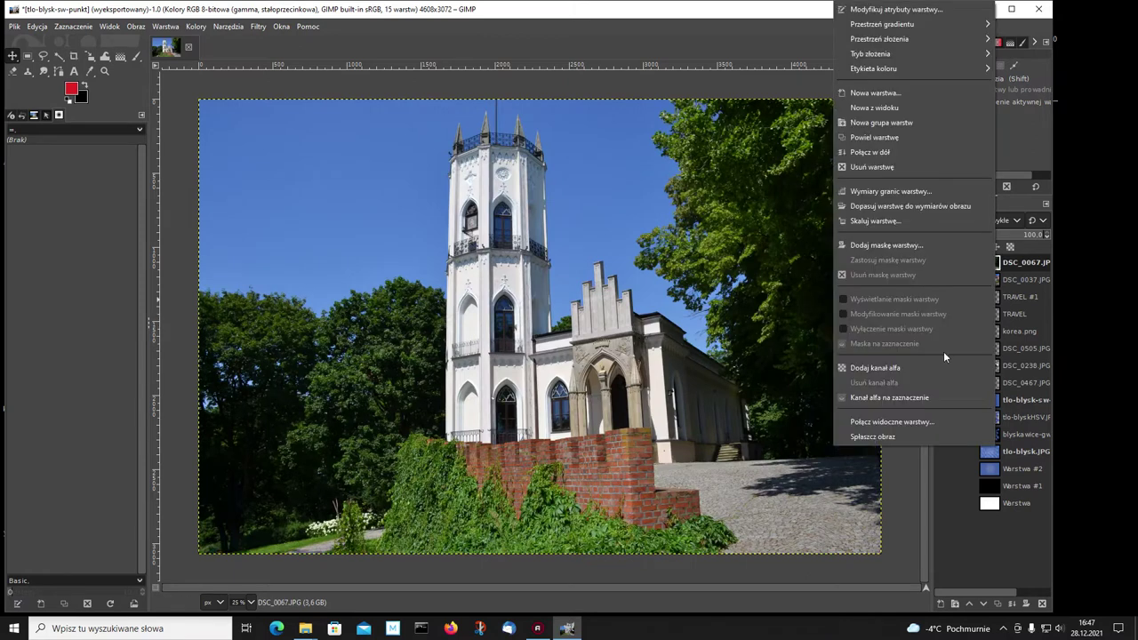
{"action": "left_click", "coordinate": [887, 368]}
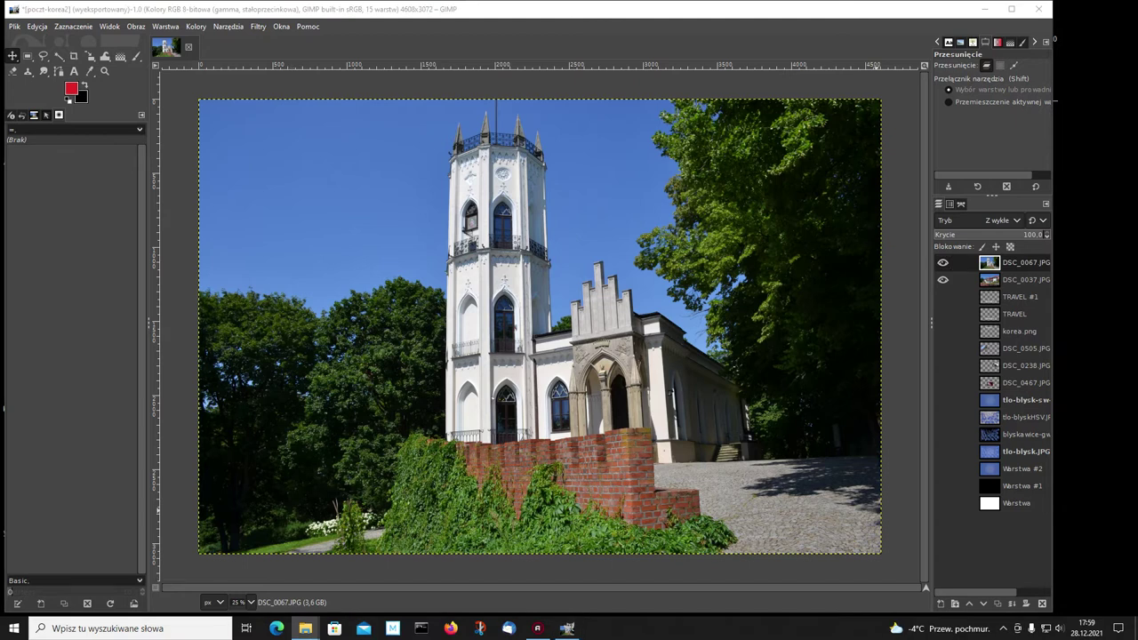
Step: Import DSC_0096 as a new layer and give it an alpha channel
{"action": "left_click_drag", "start_coordinate": [1116, 294], "coordinate": [1031, 276]}
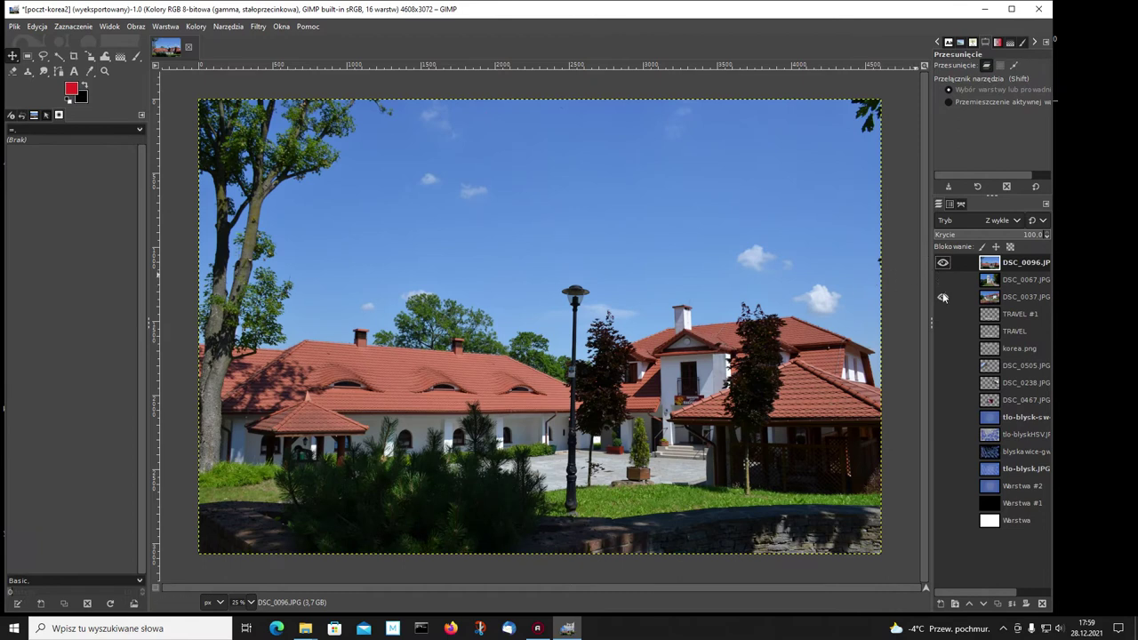
{"action": "right_click", "coordinate": [986, 264]}
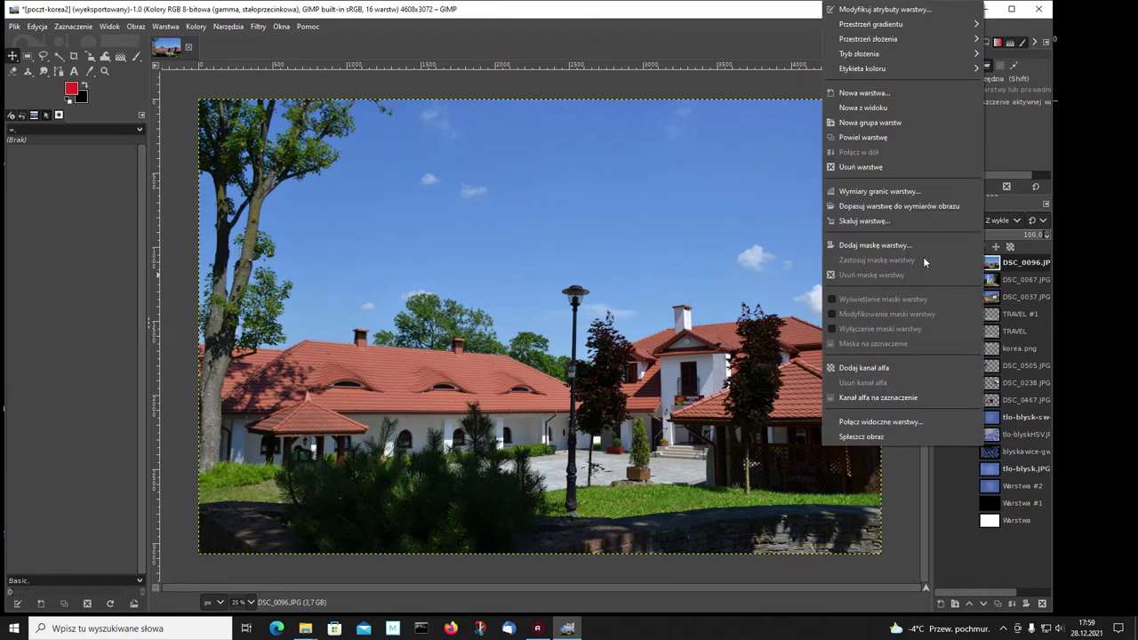
{"action": "left_click", "coordinate": [860, 367]}
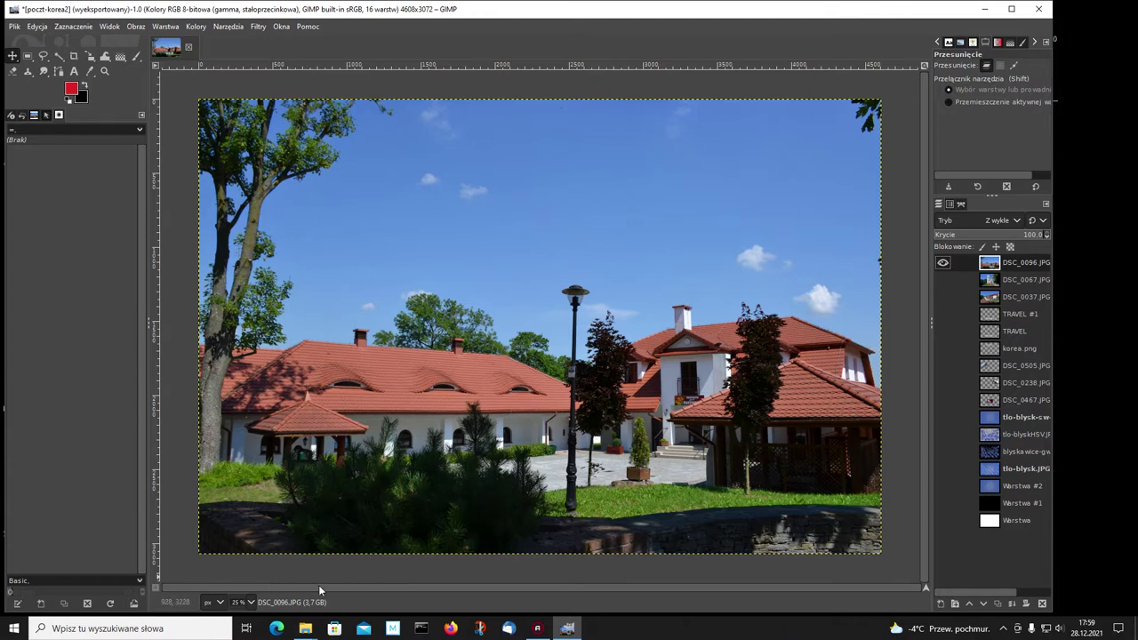
Step: Scale the DSC_0096 courtyard photo to 1400×933 px with proportions linked
{"action": "left_click", "coordinate": [91, 57]}
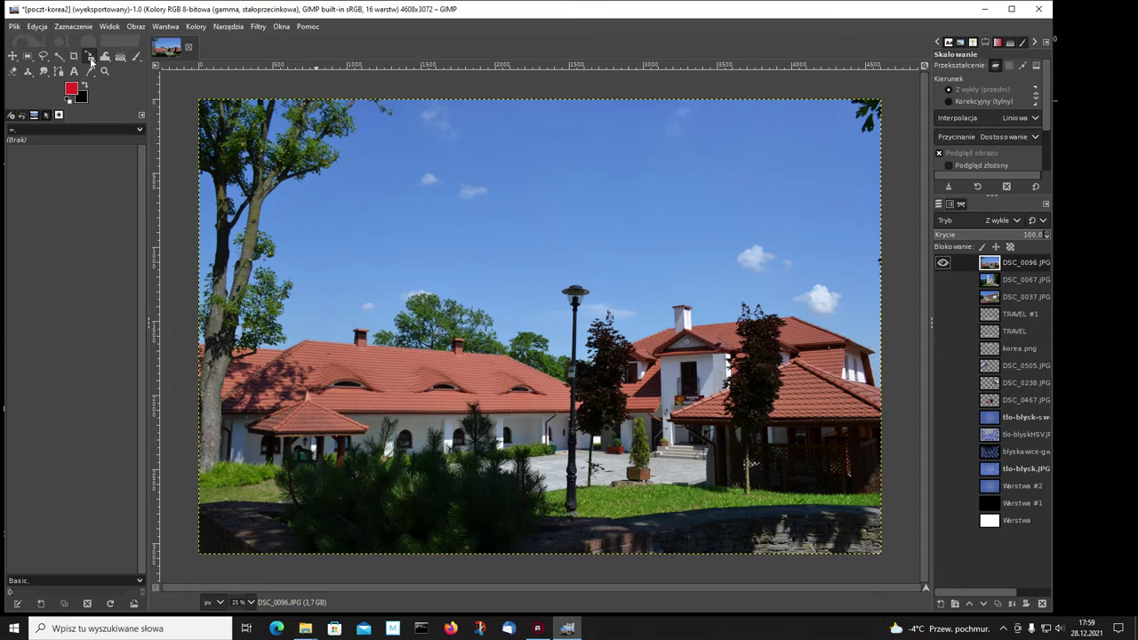
{"action": "right_click", "coordinate": [93, 62]}
{"action": "left_click", "coordinate": [133, 87]}
{"action": "left_click", "coordinate": [782, 185]}
{"action": "type", "text": "1400"}
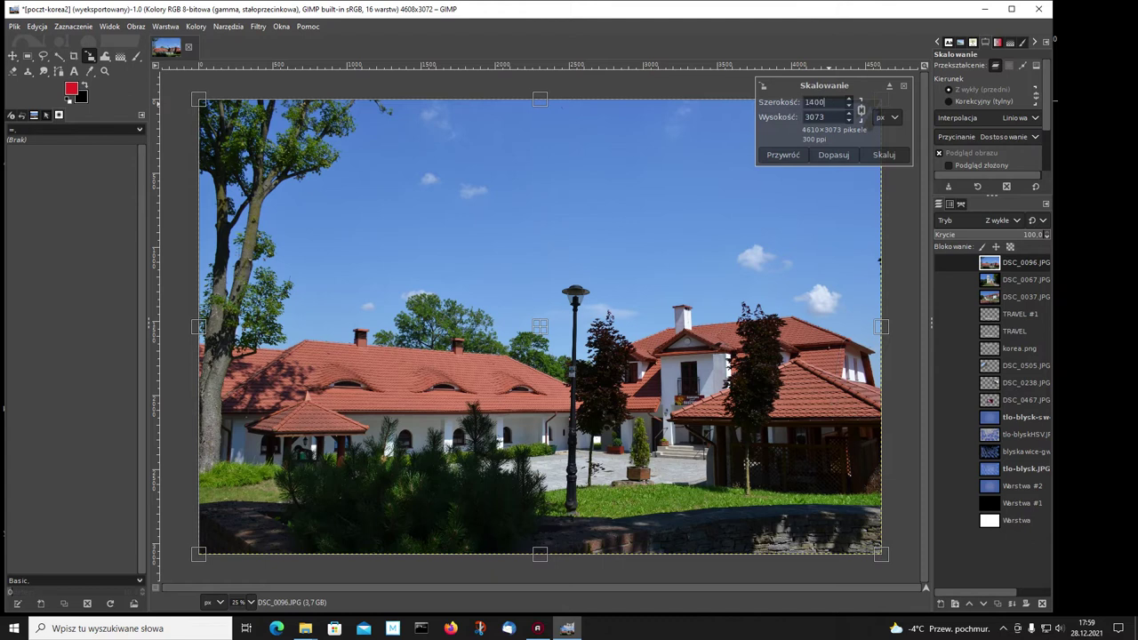
{"action": "key", "text": "Tab"}
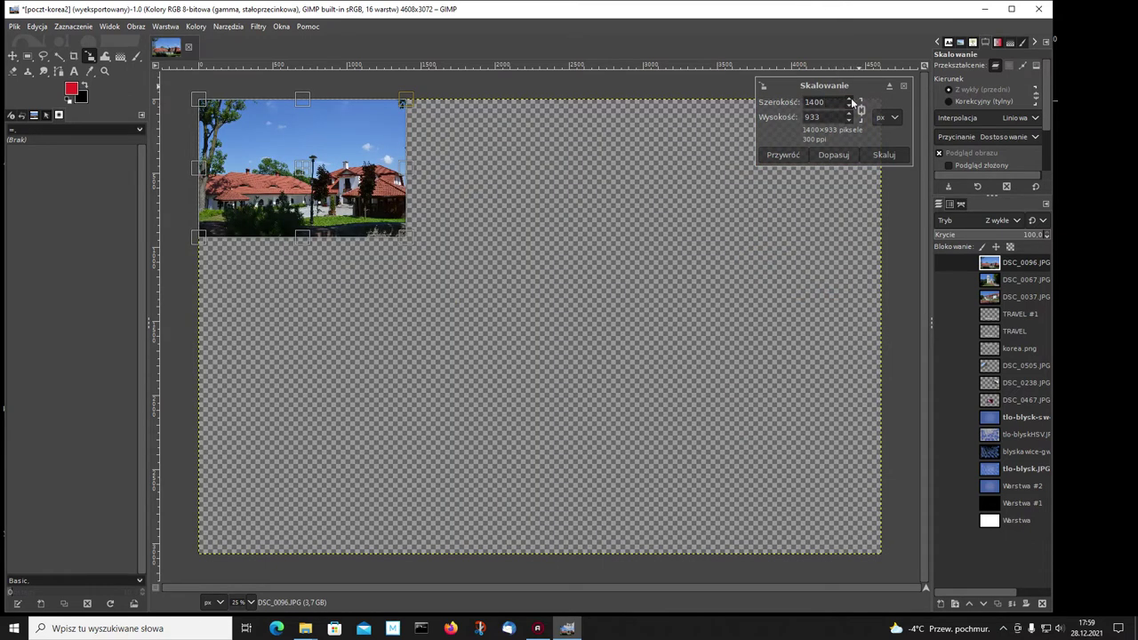
{"action": "left_click", "coordinate": [883, 155]}
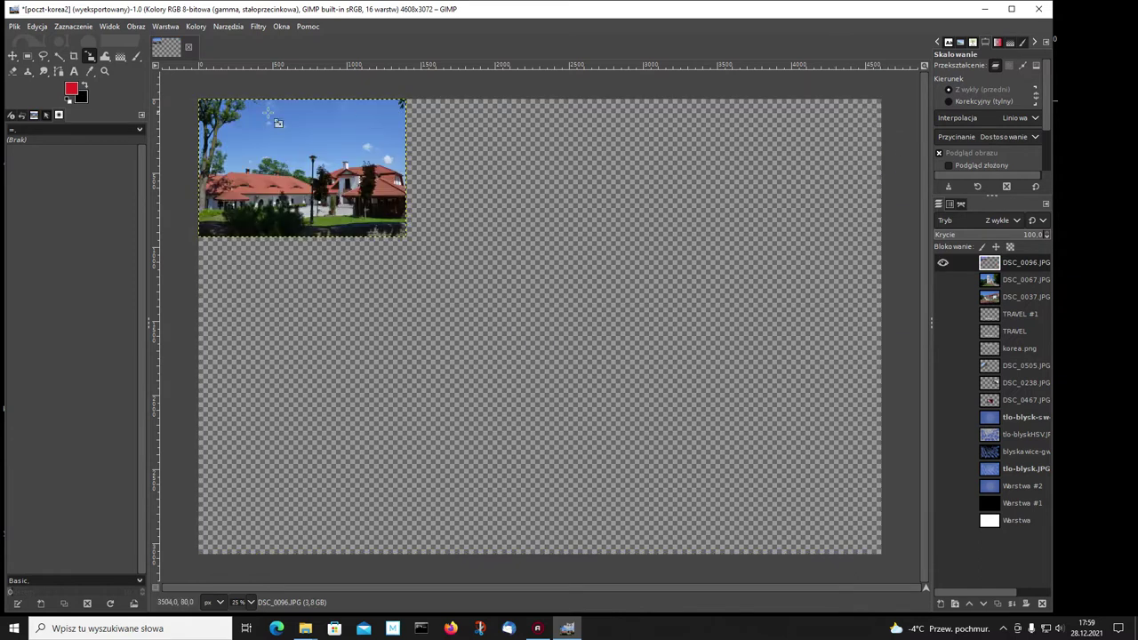
Step: Move the courtyard photo to the lower right, hide it, and show the church photo
{"action": "left_click", "coordinate": [13, 55]}
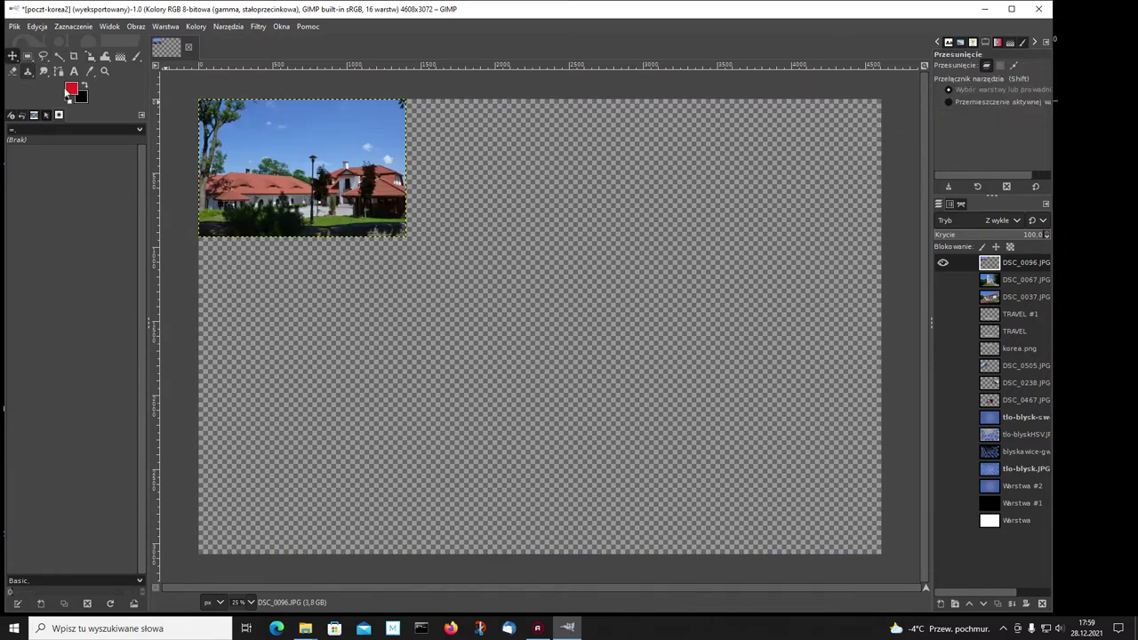
{"action": "left_click_drag", "start_coordinate": [274, 135], "coordinate": [723, 349]}
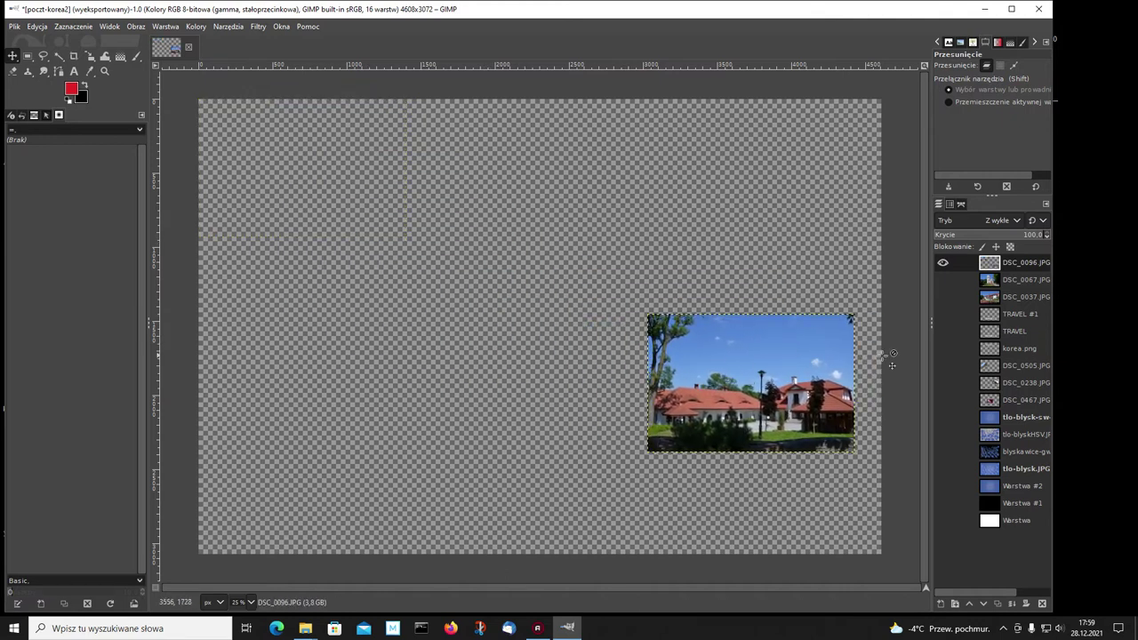
{"action": "left_click", "coordinate": [943, 263]}
{"action": "left_click", "coordinate": [942, 279]}
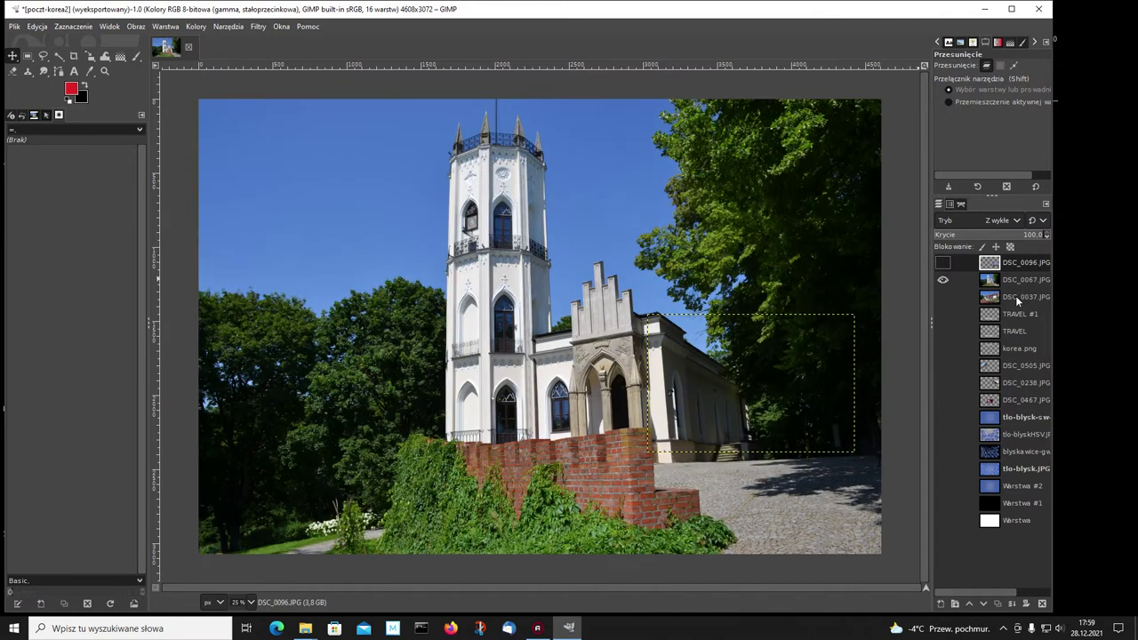
Step: Scale the DSC_0067 church photo to 1400×933 px
{"action": "left_click", "coordinate": [992, 283]}
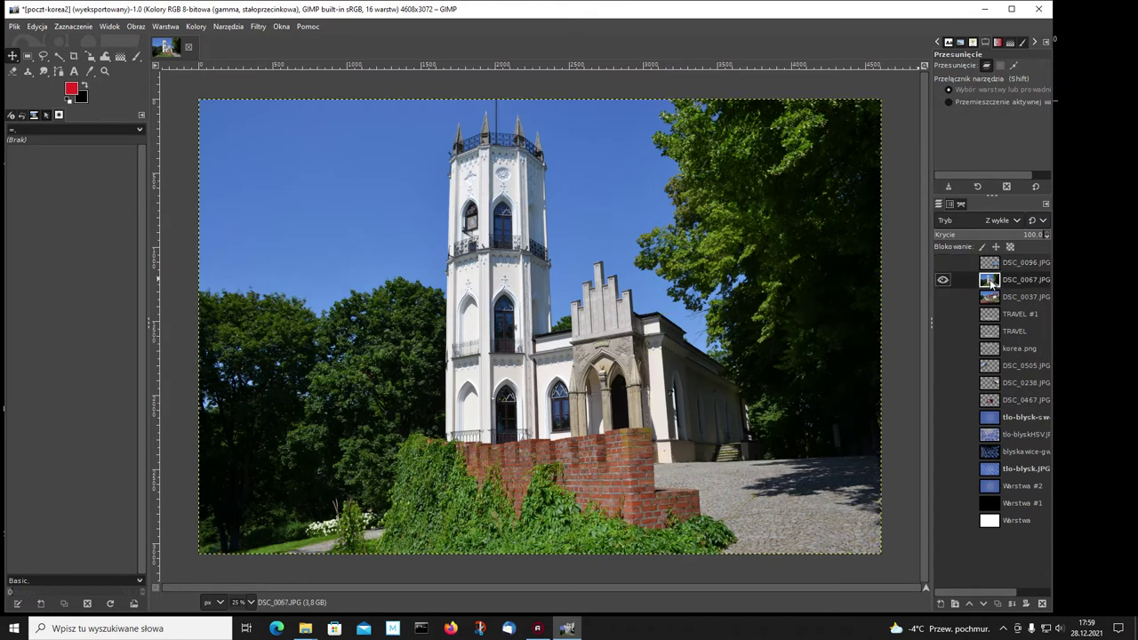
{"action": "left_click", "coordinate": [90, 56]}
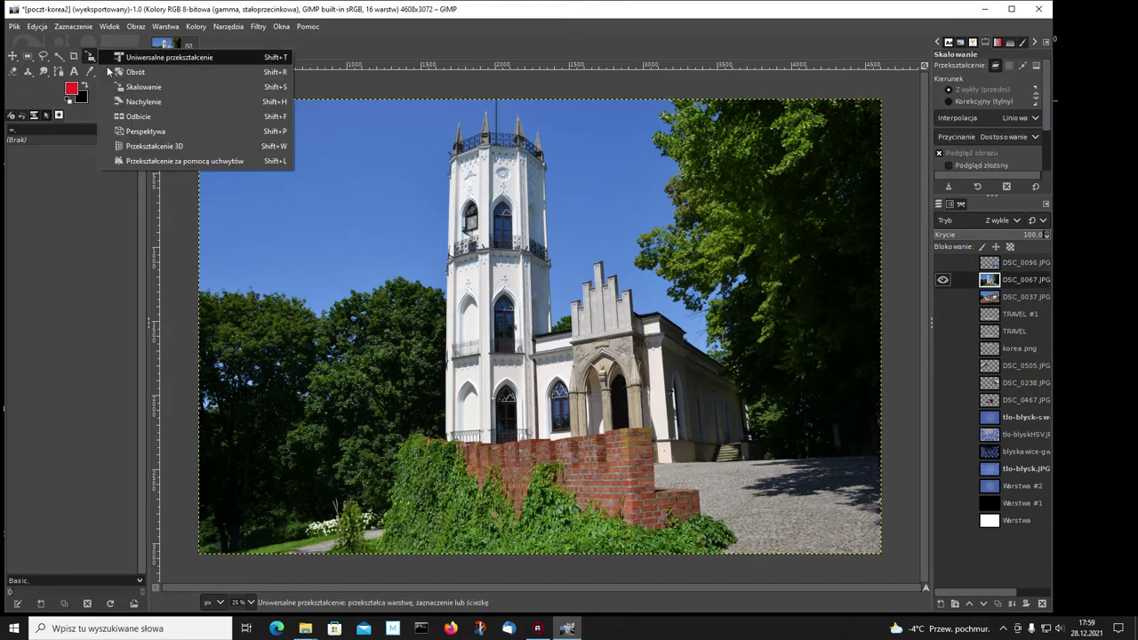
{"action": "left_click", "coordinate": [133, 86]}
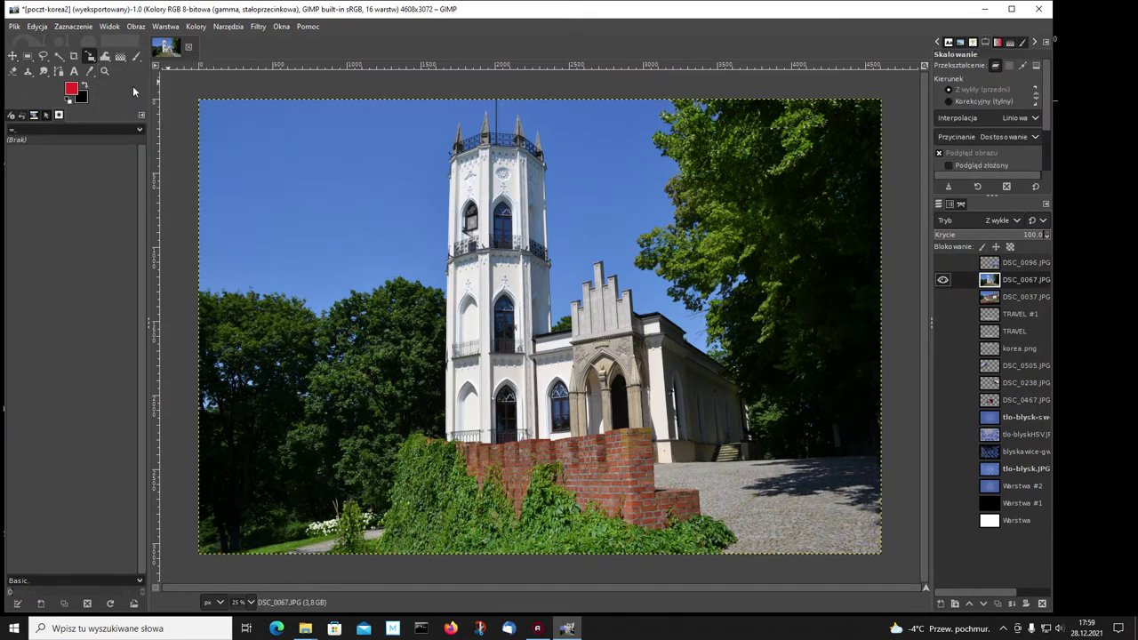
{"action": "left_click", "coordinate": [288, 138]}
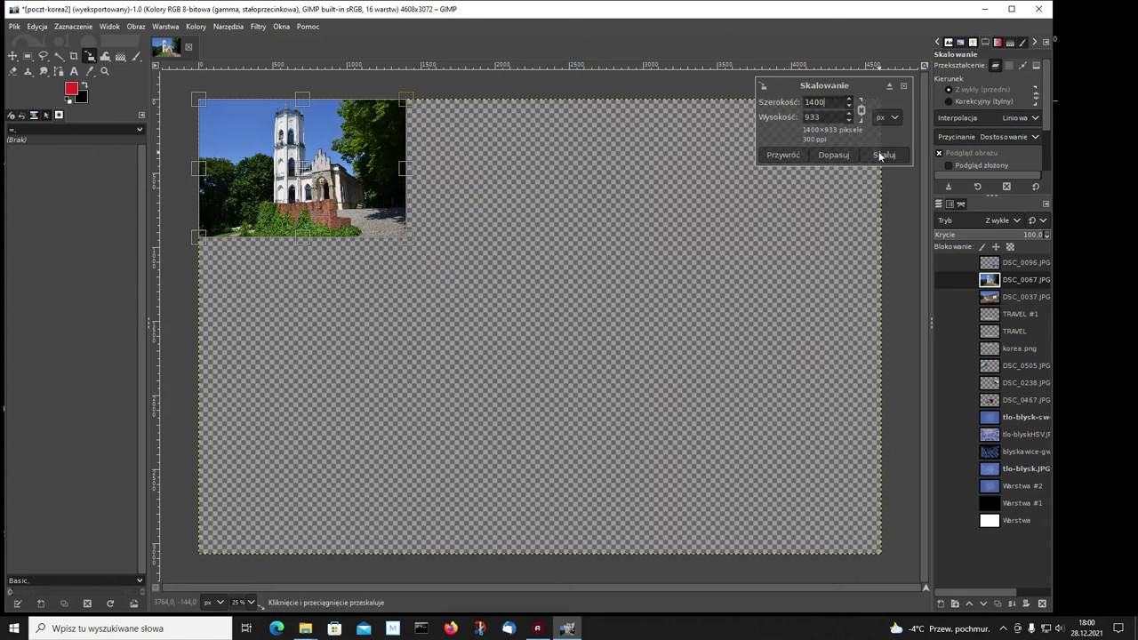
{"action": "left_click", "coordinate": [882, 155]}
Step: Scale the DSC_0037 house photo to 1400×933 px and move it centre-left
{"action": "right_click", "coordinate": [985, 299]}
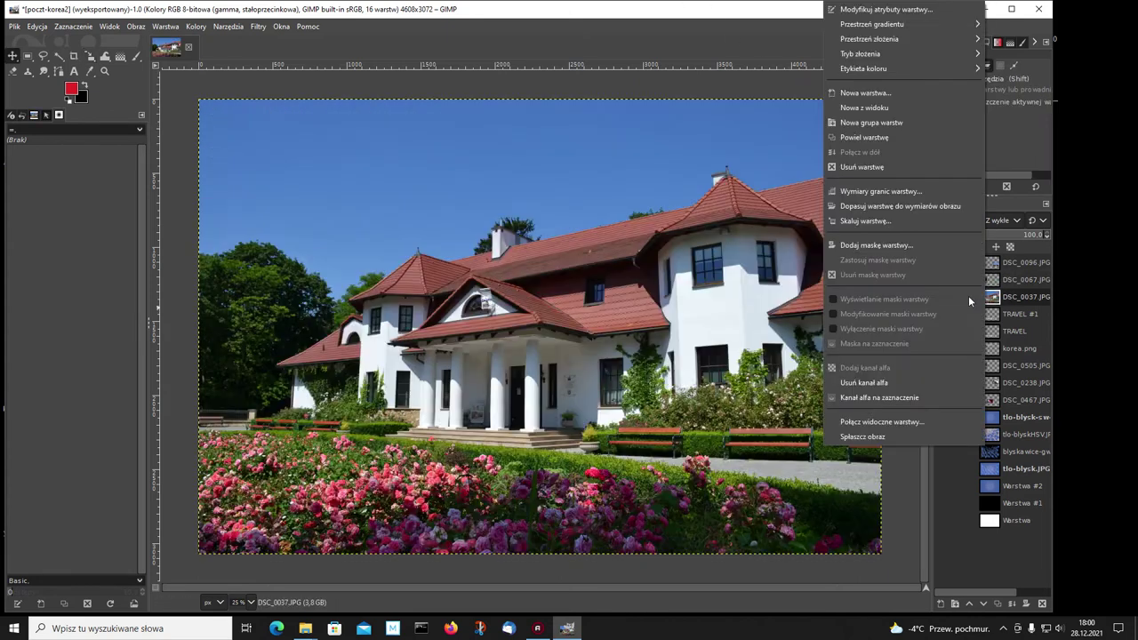
{"action": "left_click", "coordinate": [998, 299]}
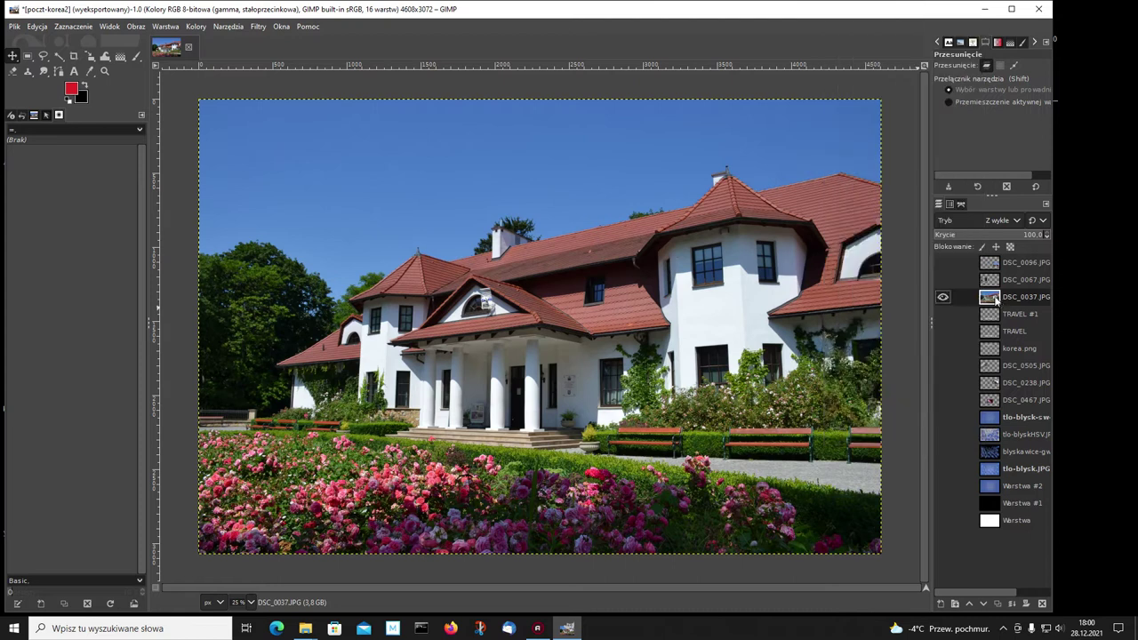
{"action": "left_click", "coordinate": [89, 56]}
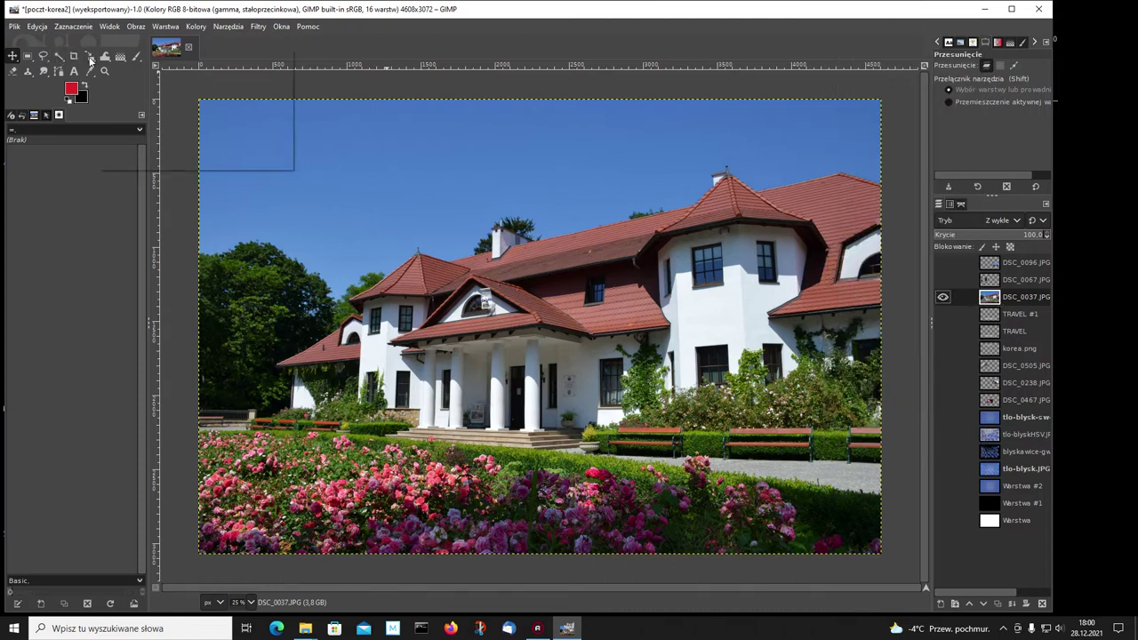
{"action": "left_click", "coordinate": [132, 87]}
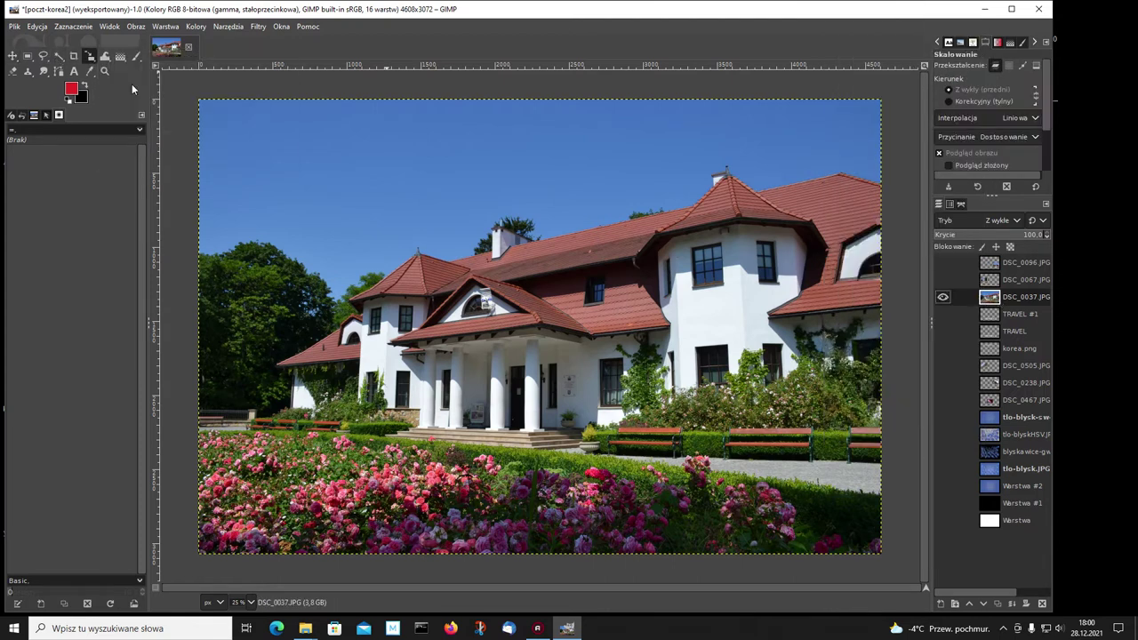
{"action": "left_click", "coordinate": [439, 261]}
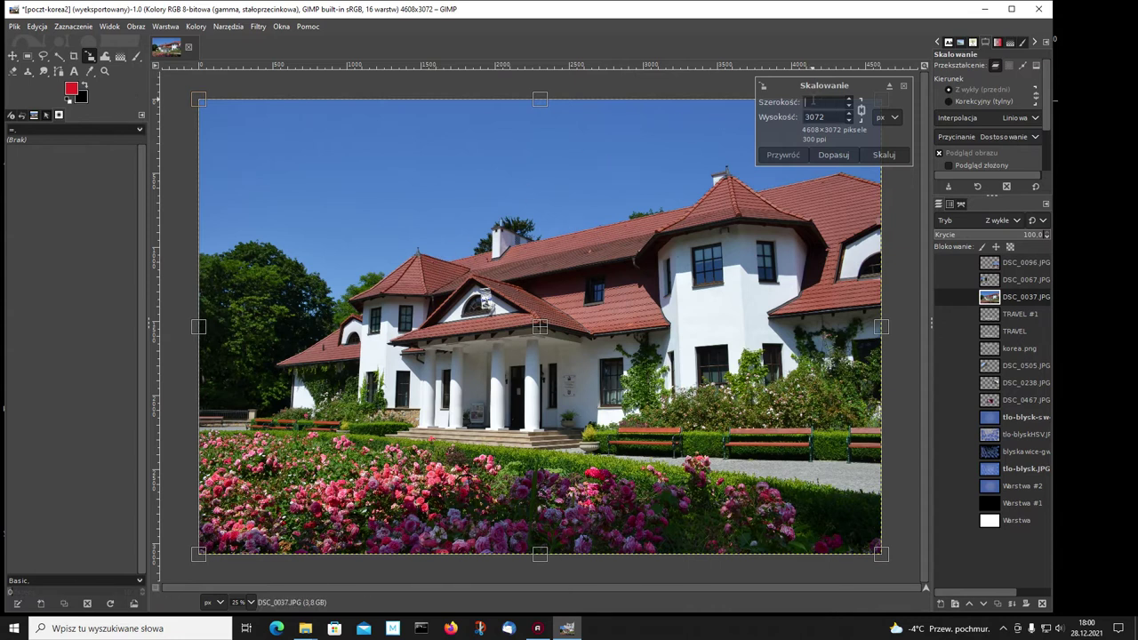
{"action": "type", "text": "1400"}
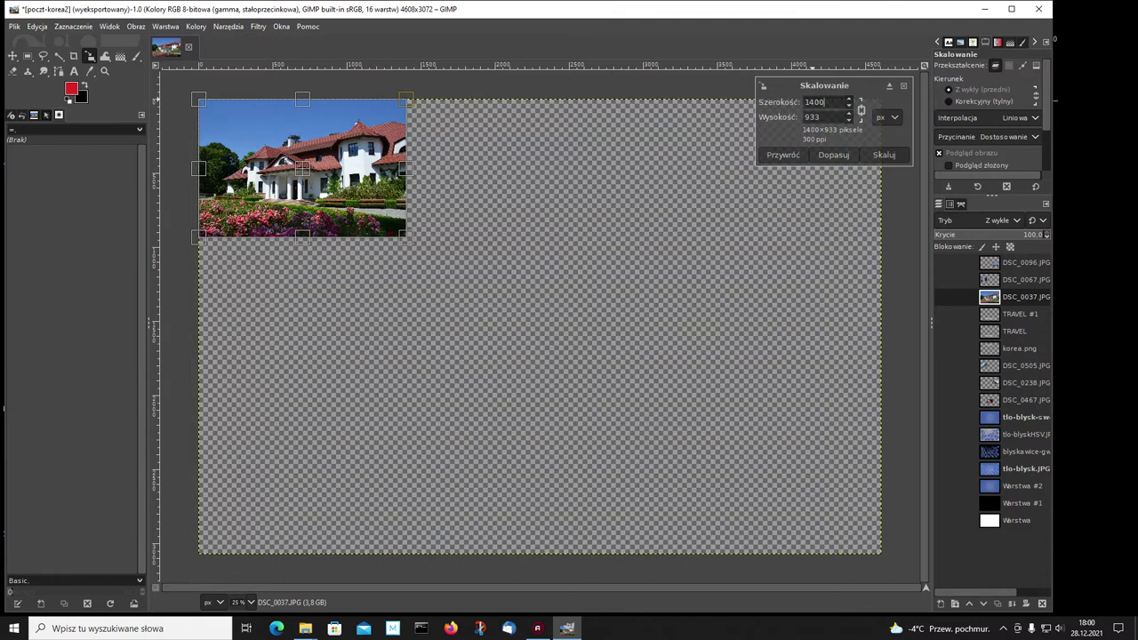
{"action": "left_click", "coordinate": [882, 154]}
{"action": "key", "text": "m"}
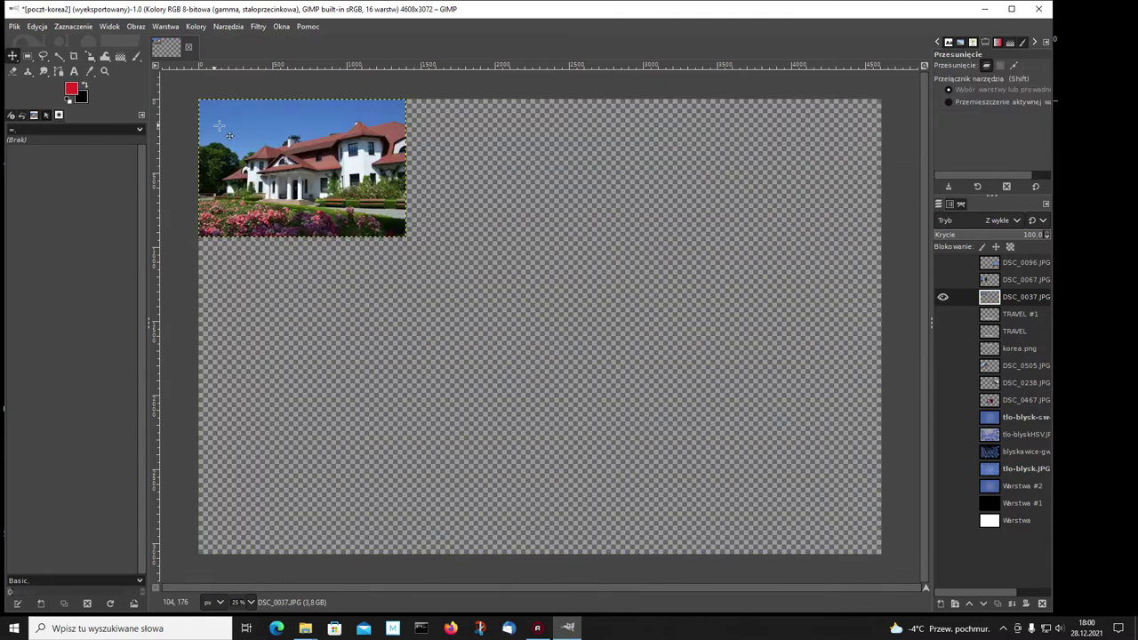
{"action": "left_click_drag", "start_coordinate": [219, 125], "coordinate": [298, 307]}
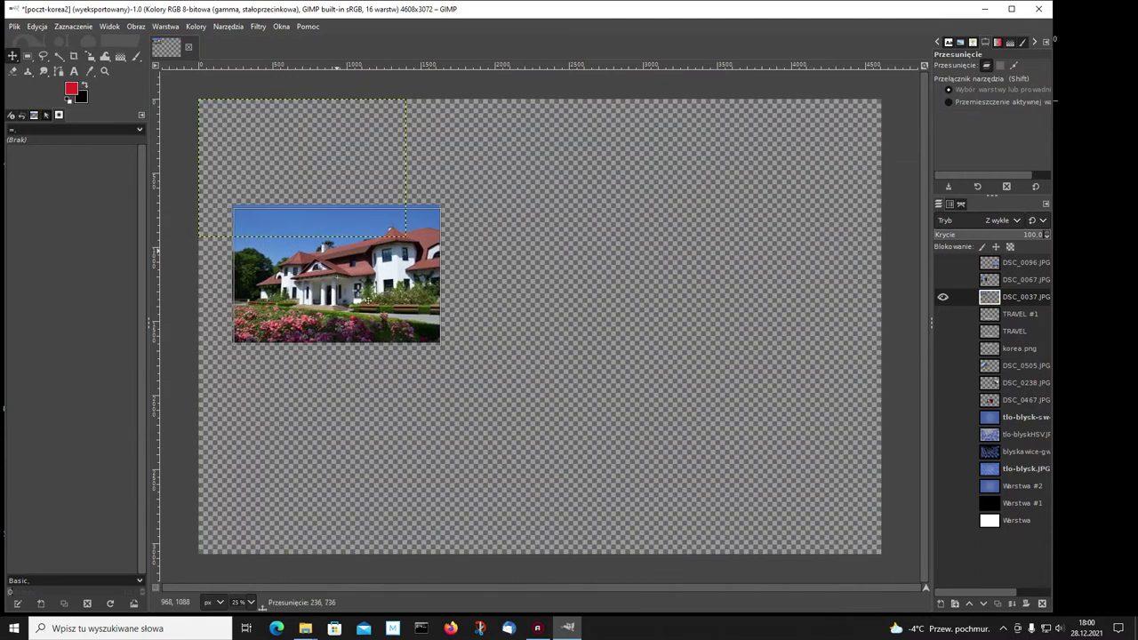
Step: Show the church and courtyard photos again and roughly position all three photos
{"action": "left_click", "coordinate": [943, 279]}
{"action": "left_click", "coordinate": [943, 262]}
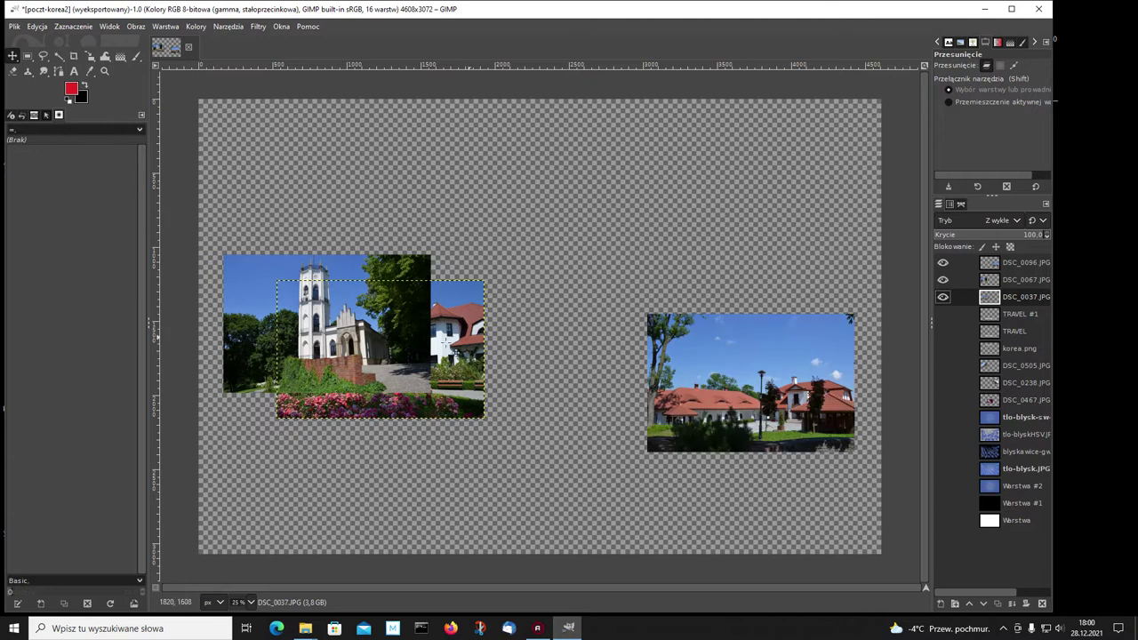
{"action": "left_click_drag", "start_coordinate": [405, 334], "coordinate": [625, 249]}
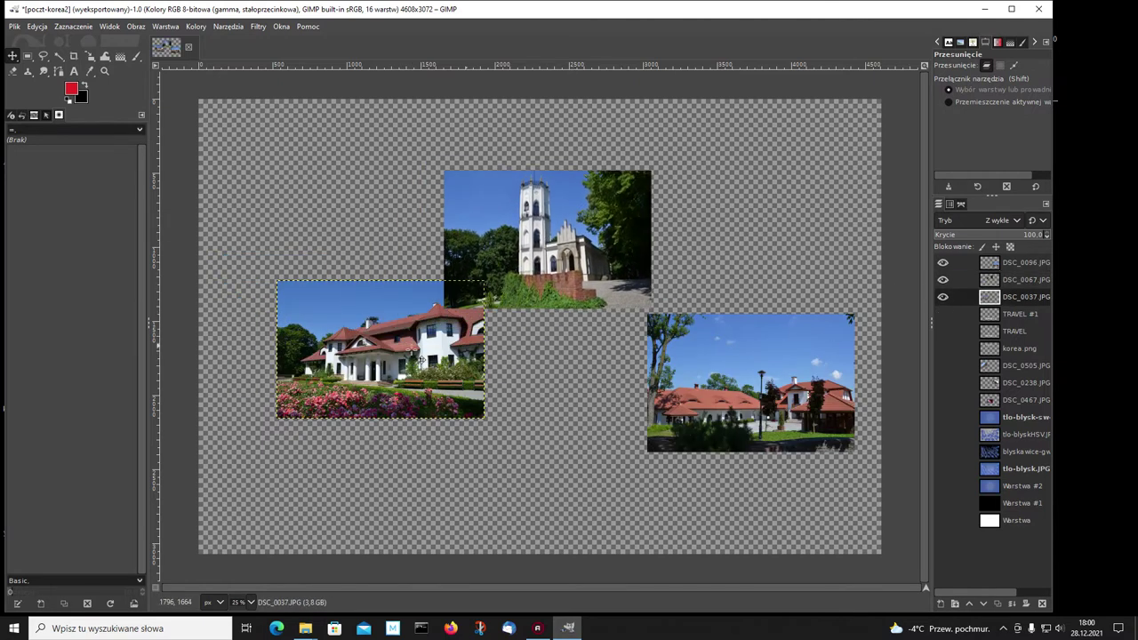
{"action": "left_click_drag", "start_coordinate": [472, 348], "coordinate": [430, 380]}
{"action": "mouse_move", "coordinate": [546, 219]}
{"action": "left_mouse_down"}
{"action": "mouse_move", "coordinate": [530, 233]}
{"action": "mouse_move", "coordinate": [532, 218]}
{"action": "left_mouse_up"}
{"action": "mouse_move", "coordinate": [746, 387]}
{"action": "left_mouse_down"}
{"action": "mouse_move", "coordinate": [781, 204]}
{"action": "mouse_move", "coordinate": [645, 460]}
{"action": "mouse_move", "coordinate": [695, 458]}
{"action": "mouse_move", "coordinate": [707, 443]}
{"action": "mouse_move", "coordinate": [727, 452]}
{"action": "left_mouse_up"}
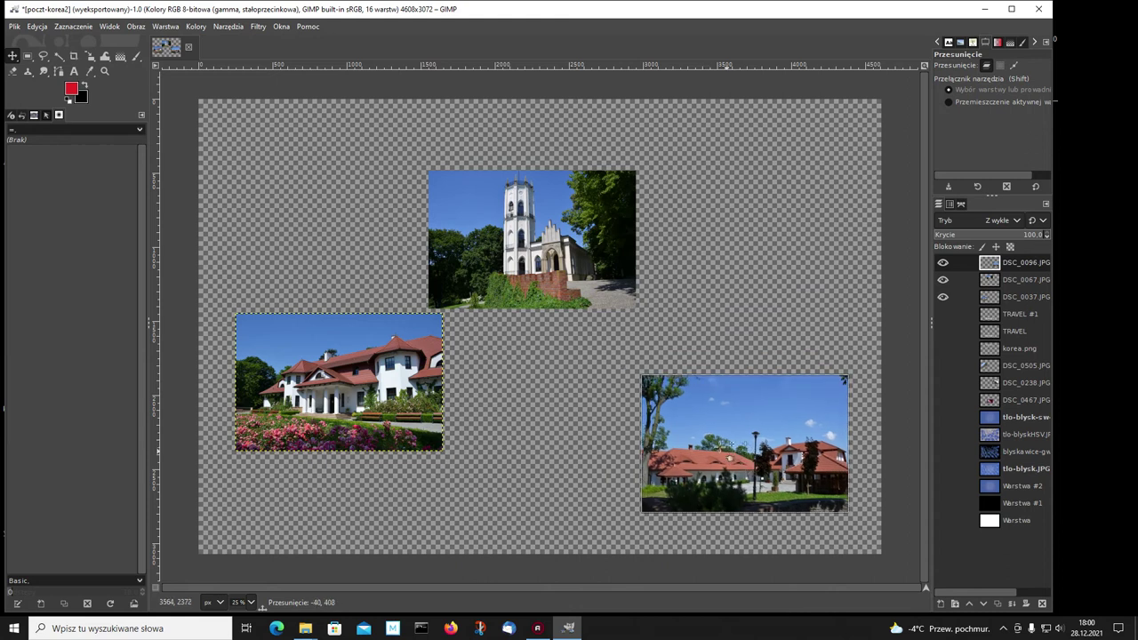
Step: Arrange the photos diagonally: house upper left, church centre, courtyard lower right
{"action": "left_click_drag", "start_coordinate": [342, 359], "coordinate": [307, 211]}
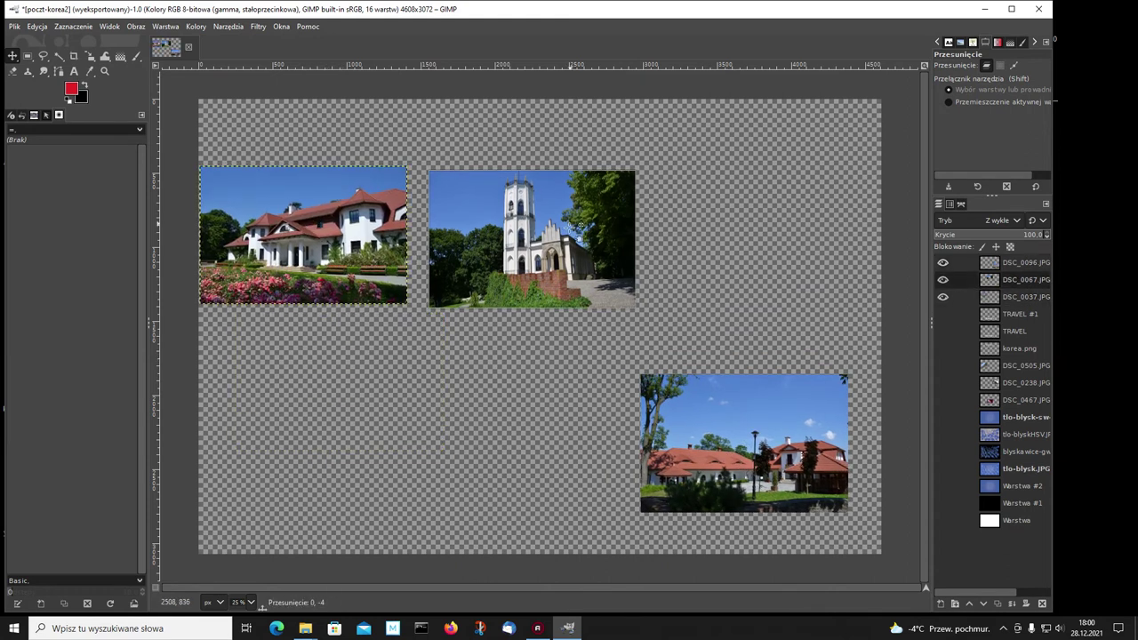
{"action": "left_click_drag", "start_coordinate": [574, 229], "coordinate": [557, 368]}
{"action": "mouse_move", "coordinate": [274, 188]}
{"action": "left_mouse_down"}
{"action": "mouse_move", "coordinate": [324, 191]}
{"action": "mouse_move", "coordinate": [320, 174]}
{"action": "left_mouse_up"}
{"action": "left_click_drag", "start_coordinate": [462, 331], "coordinate": [468, 326]}
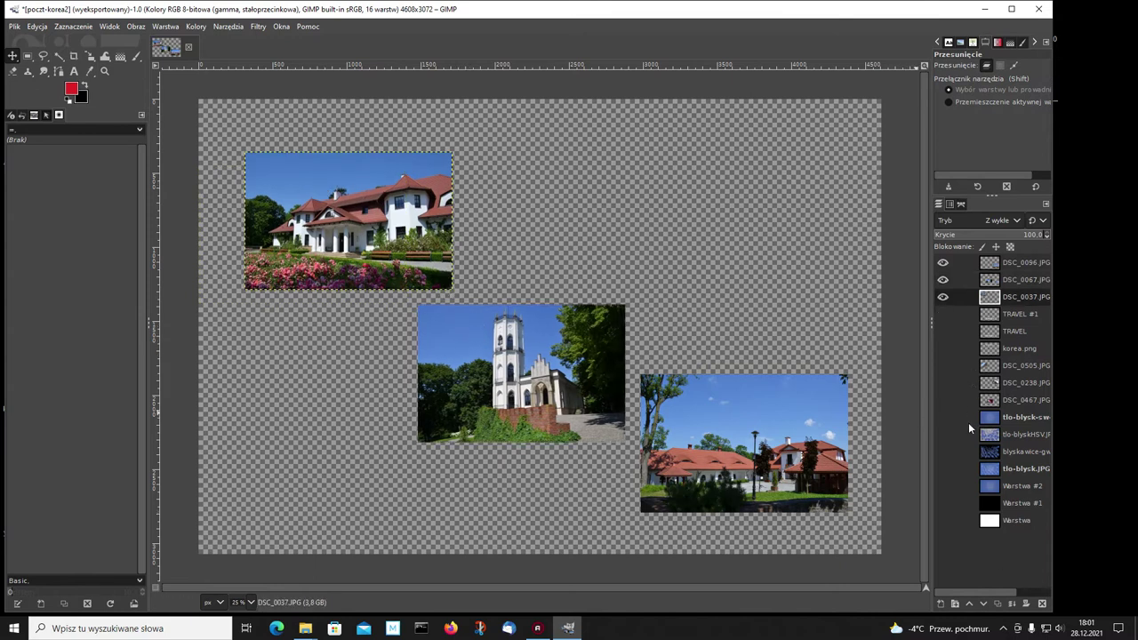
Step: Show the tlo-blysk-sw background and TRAVEL title, moving TRAVEL to the lower left
{"action": "left_click", "coordinate": [943, 417]}
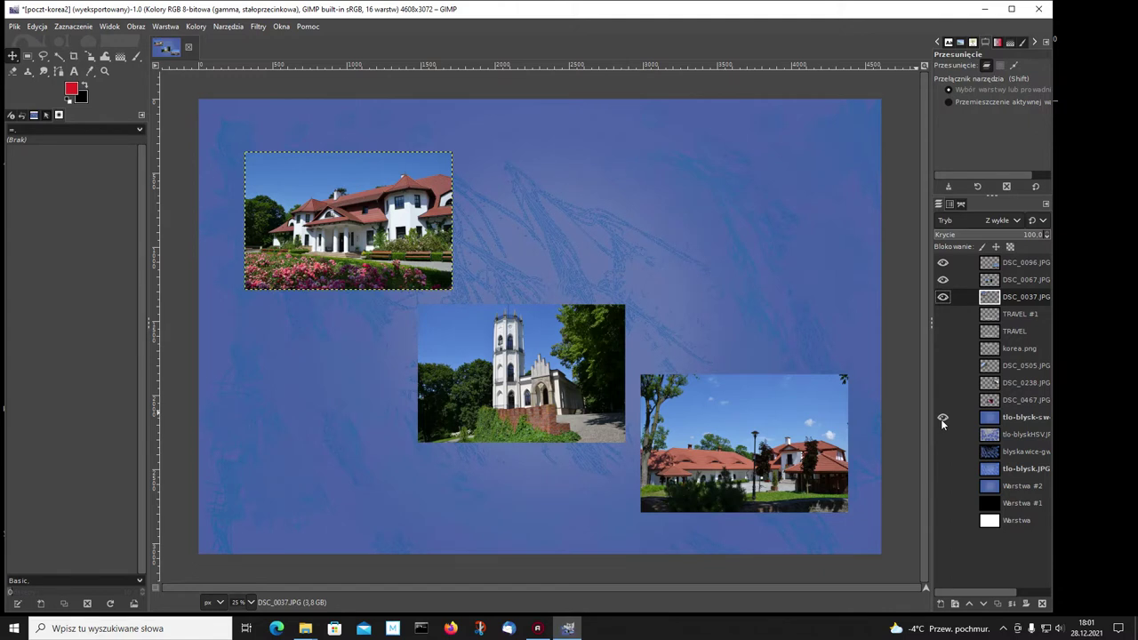
{"action": "left_click", "coordinate": [943, 331]}
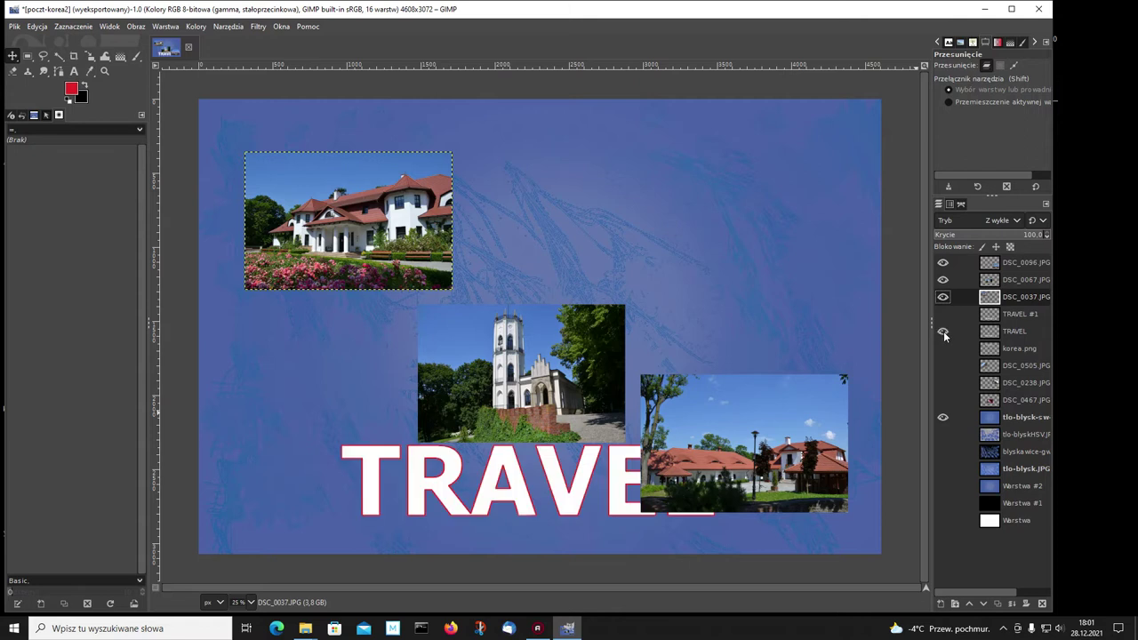
{"action": "left_click", "coordinate": [995, 332]}
{"action": "left_click_drag", "start_coordinate": [478, 455], "coordinate": [383, 470]}
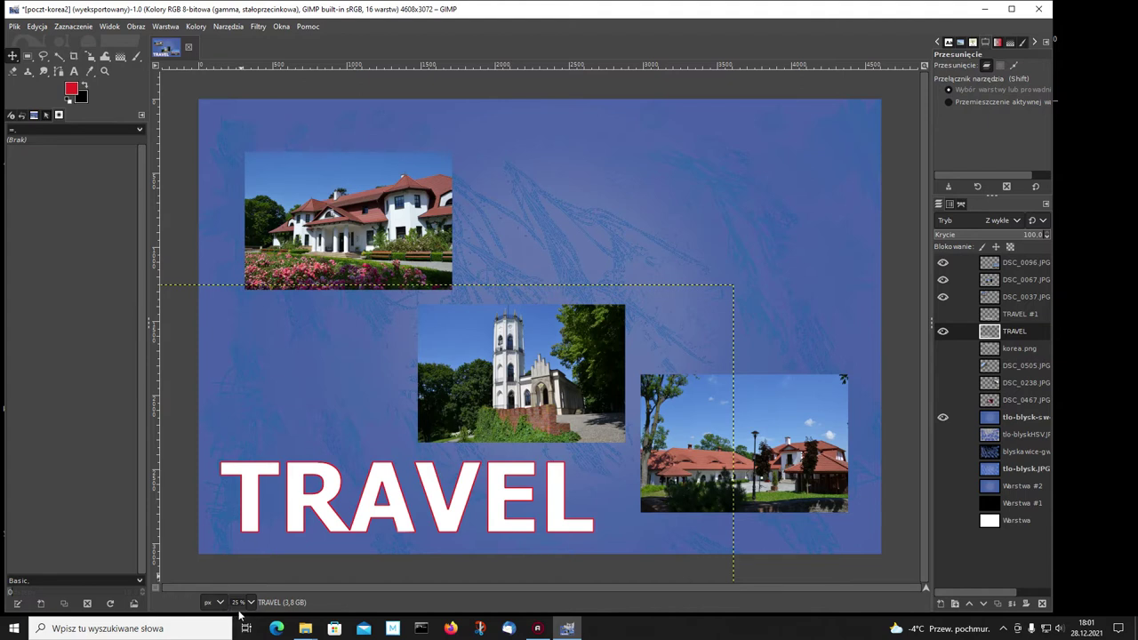
Step: Expand the TRAVEL layer with Layer to Image Size and place a text cursor for the new title
{"action": "left_click", "coordinate": [253, 603]}
{"action": "left_click", "coordinate": [253, 604]}
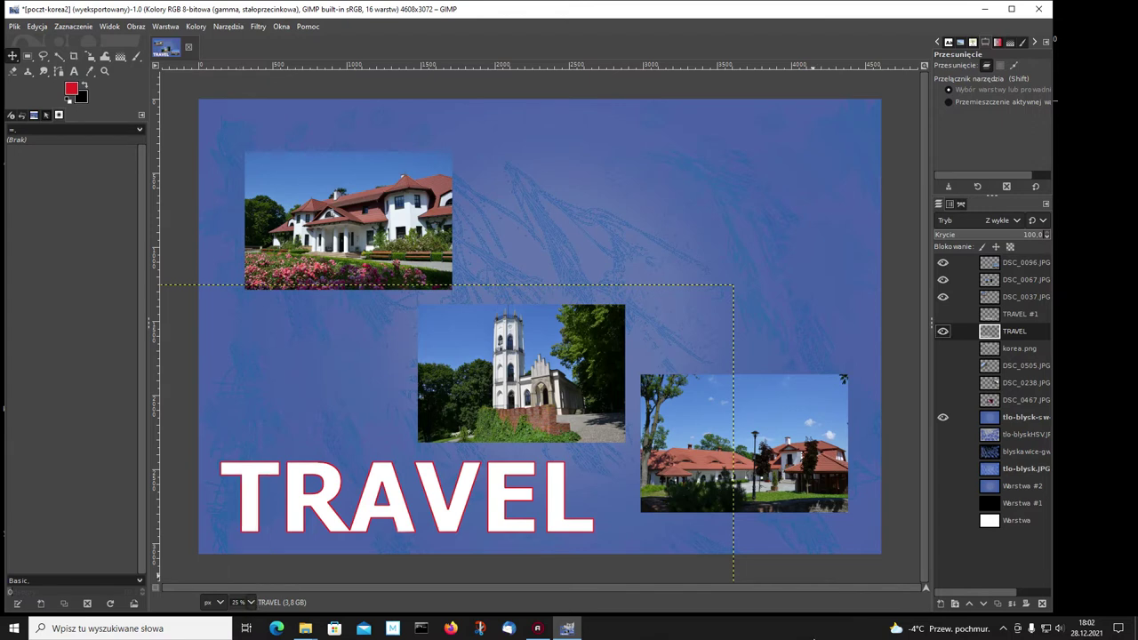
{"action": "right_click", "coordinate": [989, 335]}
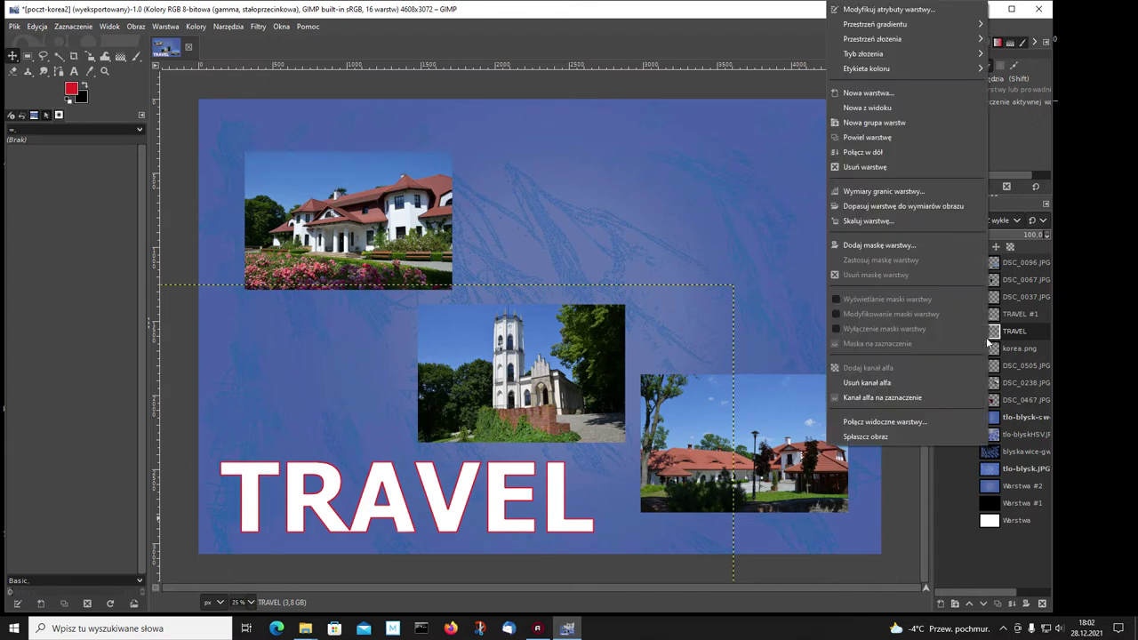
{"action": "left_click", "coordinate": [873, 207]}
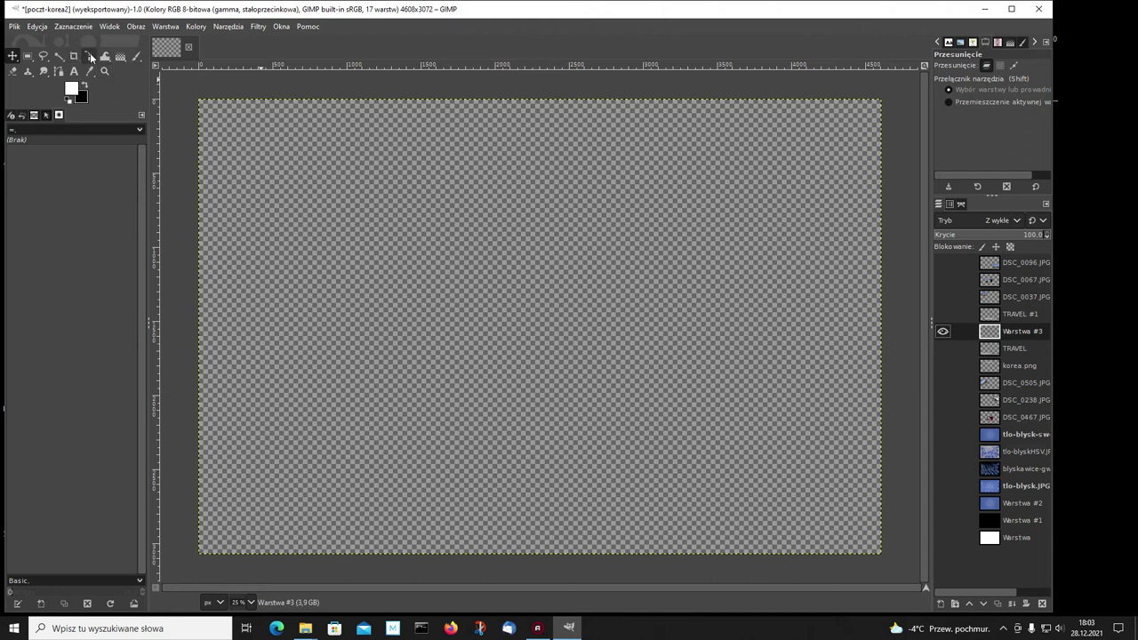
{"action": "left_click", "coordinate": [75, 71]}
{"action": "left_click", "coordinate": [335, 166]}
{"action": "type", "text": "650"}
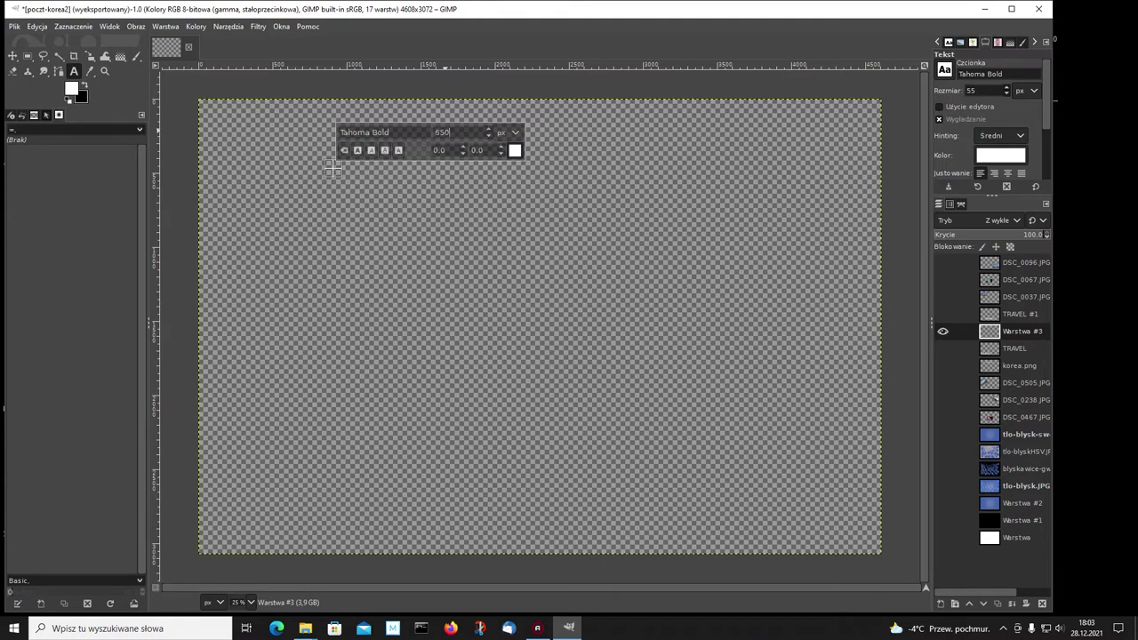
Step: Type the white Tahoma Bold title OPINOGÓRA and set its size to 500 px
{"action": "left_click", "coordinate": [336, 178]}
{"action": "type", "text": "OPINO"}
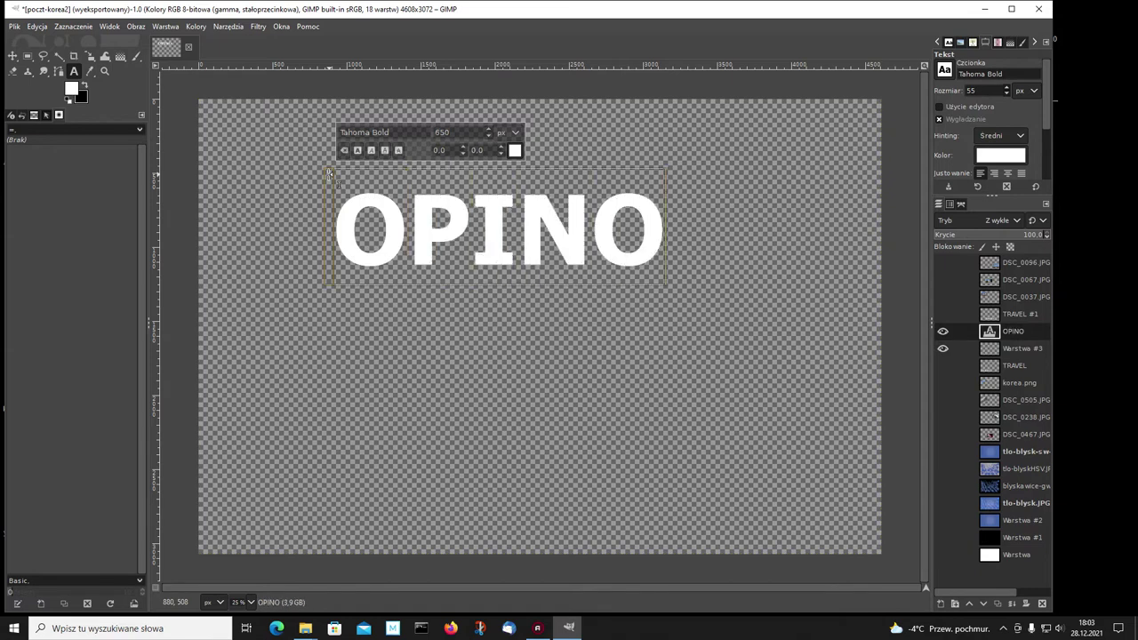
{"action": "type", "text": "GÓRA"}
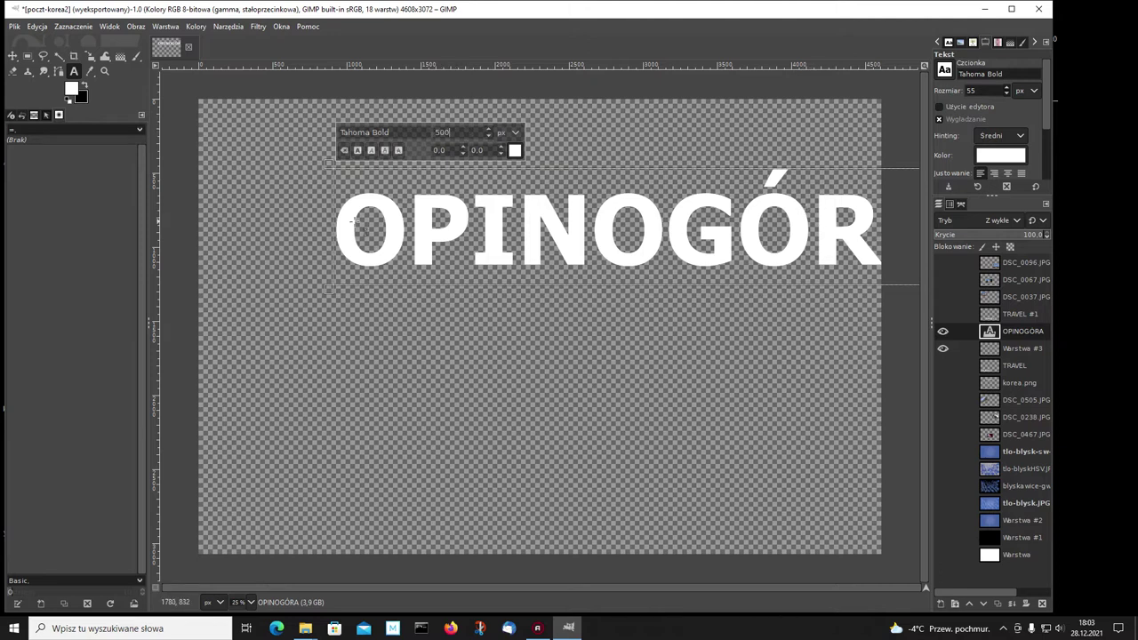
{"action": "left_click_drag", "start_coordinate": [342, 220], "coordinate": [924, 242]}
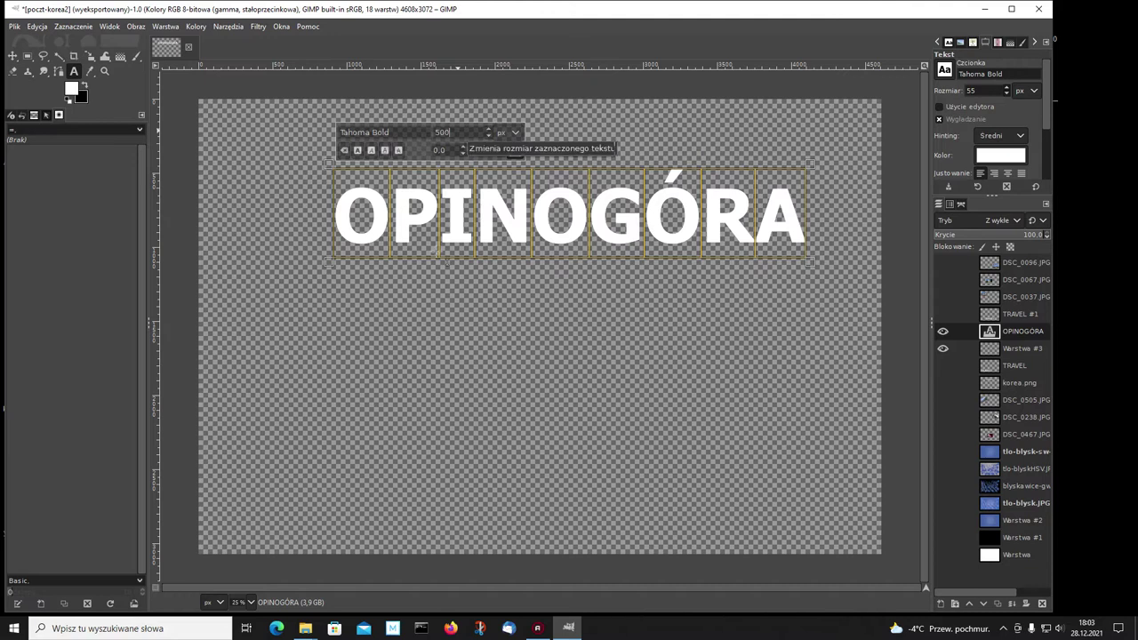
Step: Select the title's letter outlines with Alpha to Selection and set the background colour to red e12424
{"action": "left_click", "coordinate": [469, 410]}
{"action": "left_click", "coordinate": [136, 56]}
{"action": "left_click", "coordinate": [176, 57]}
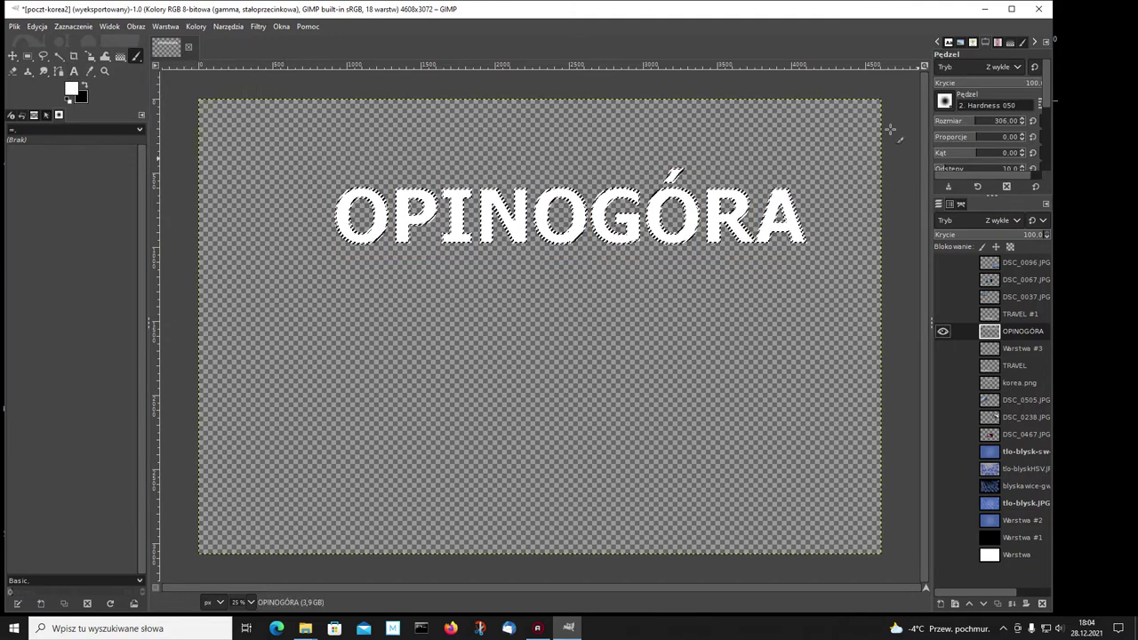
{"action": "left_click", "coordinate": [79, 92]}
{"action": "right_click", "coordinate": [80, 92]}
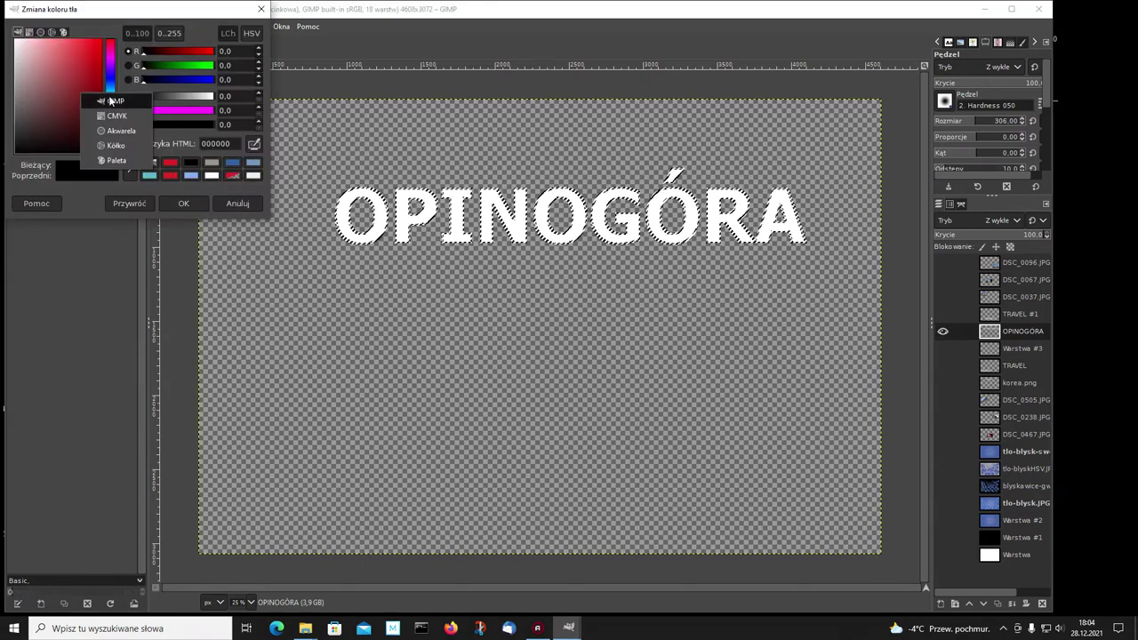
{"action": "left_click", "coordinate": [166, 134]}
{"action": "left_click", "coordinate": [170, 163]}
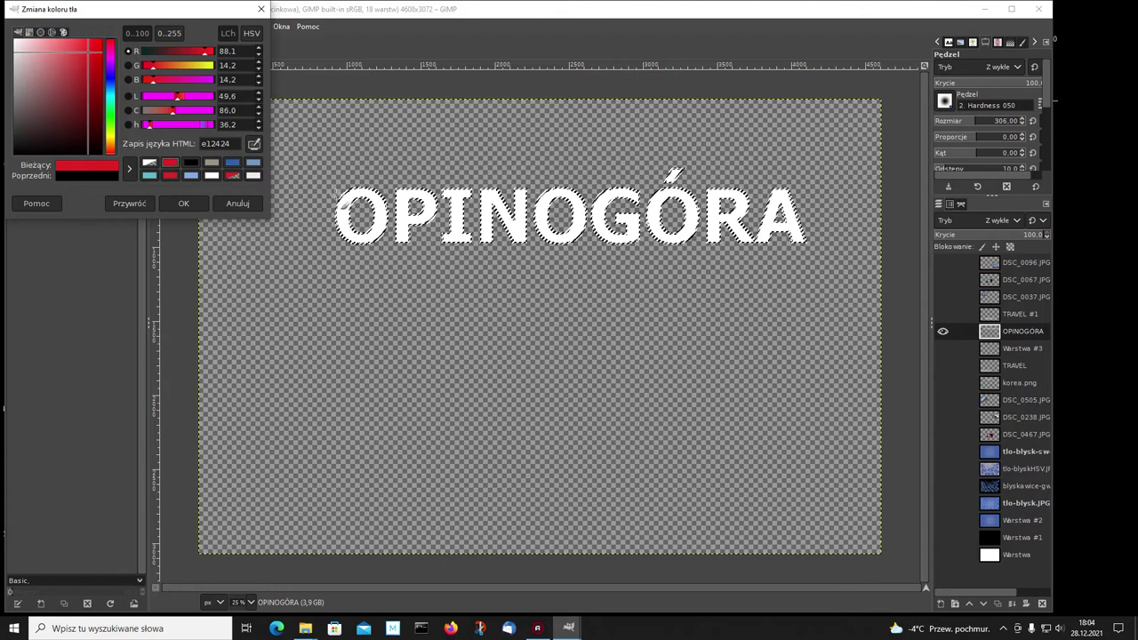
{"action": "left_click", "coordinate": [183, 204]}
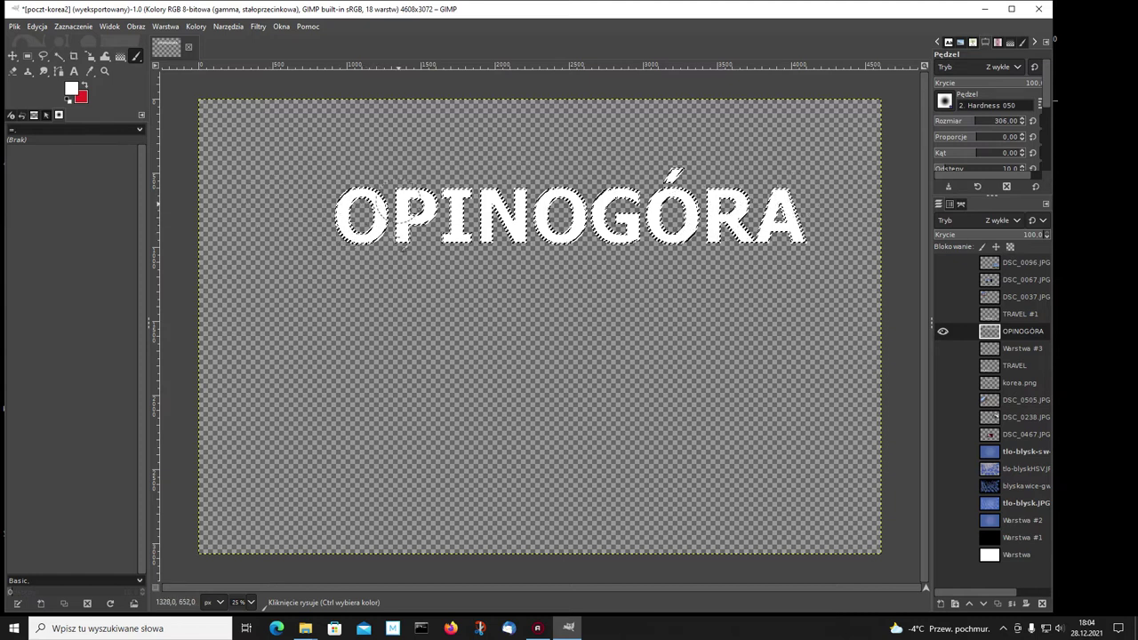
Step: Zoom to 50%, make red the paint colour, and paint a red outline around the first O
{"action": "left_click", "coordinate": [251, 602]}
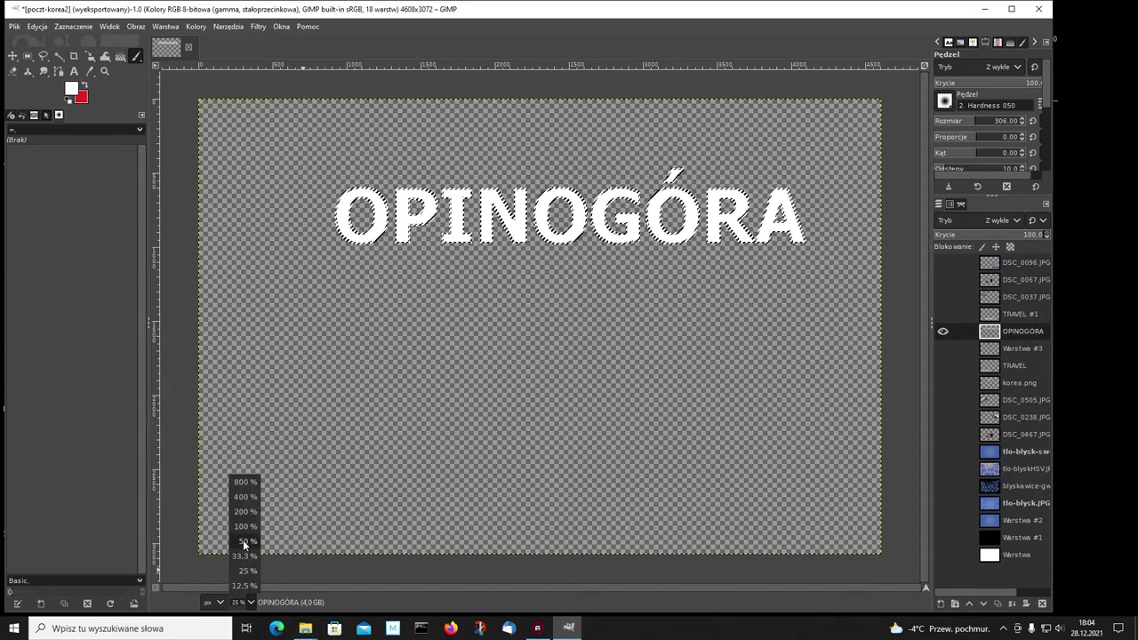
{"action": "left_click", "coordinate": [244, 541]}
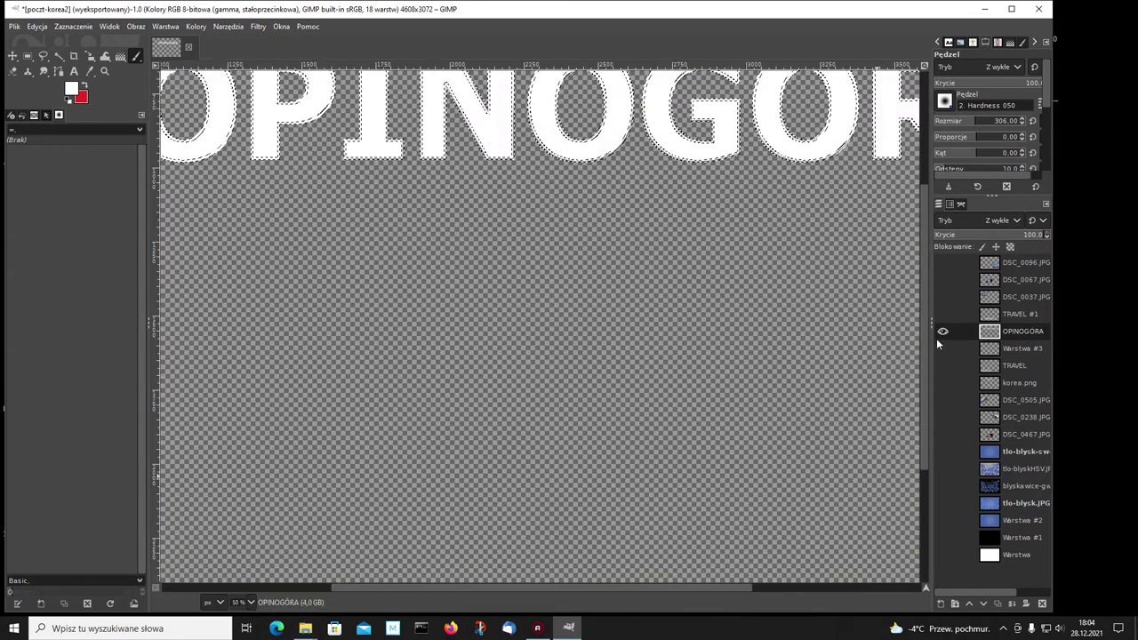
{"action": "scroll", "coordinate": [911, 306], "scroll_direction": "up", "scroll_amount": 1}
{"action": "scroll", "coordinate": [911, 307], "scroll_direction": "up", "scroll_amount": 5}
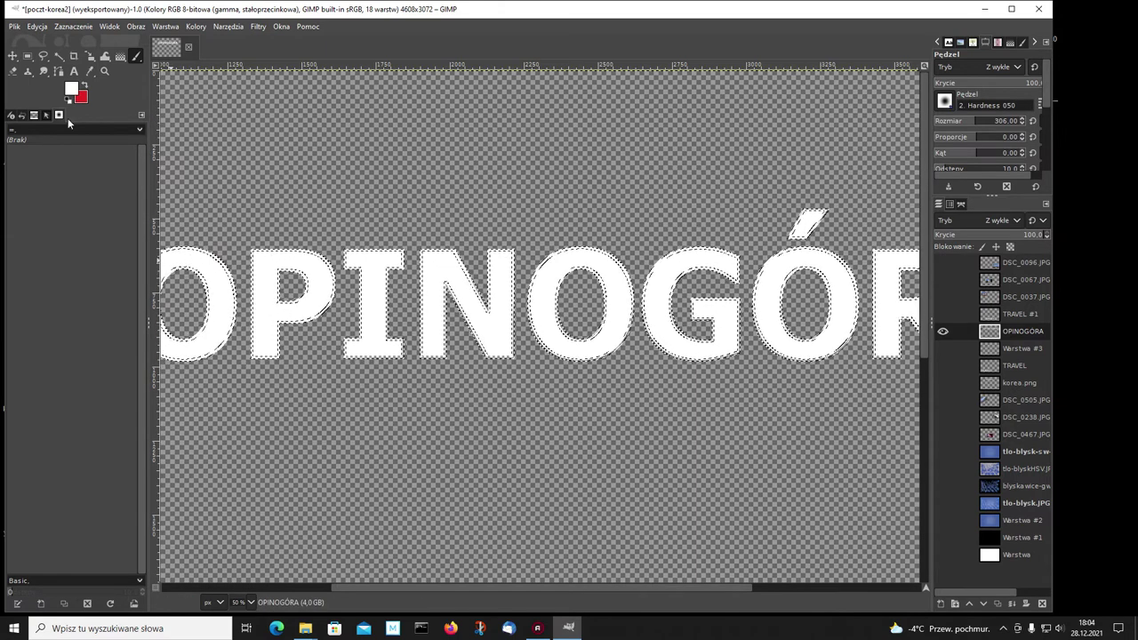
{"action": "left_click", "coordinate": [83, 85]}
{"action": "left_click_drag", "start_coordinate": [187, 247], "coordinate": [209, 356]}
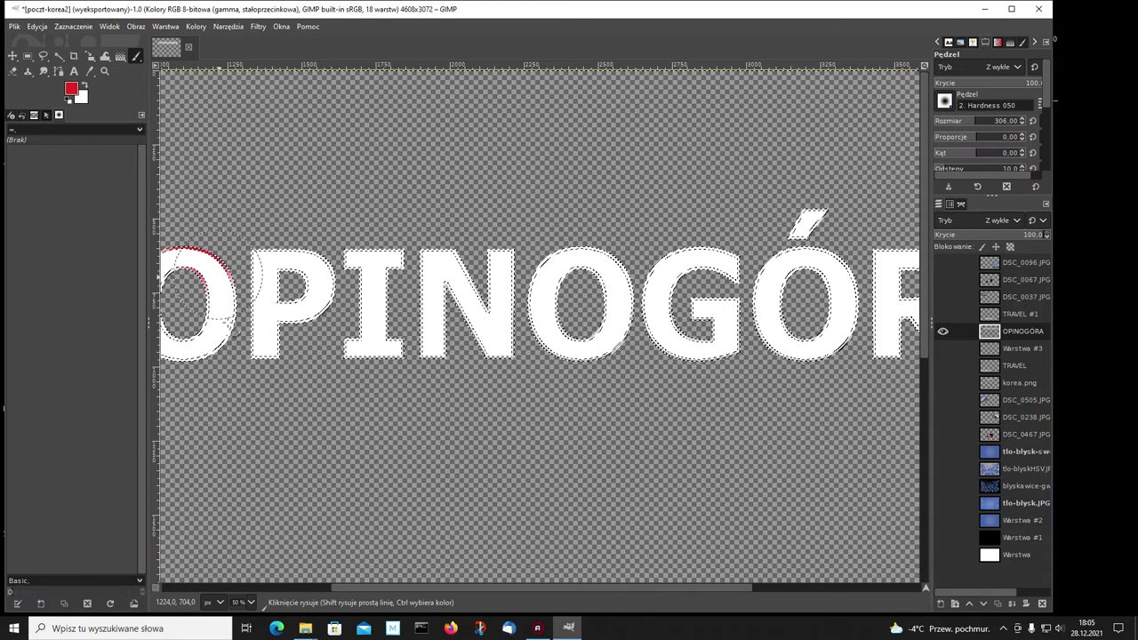
{"action": "left_click_drag", "start_coordinate": [352, 588], "coordinate": [287, 587]}
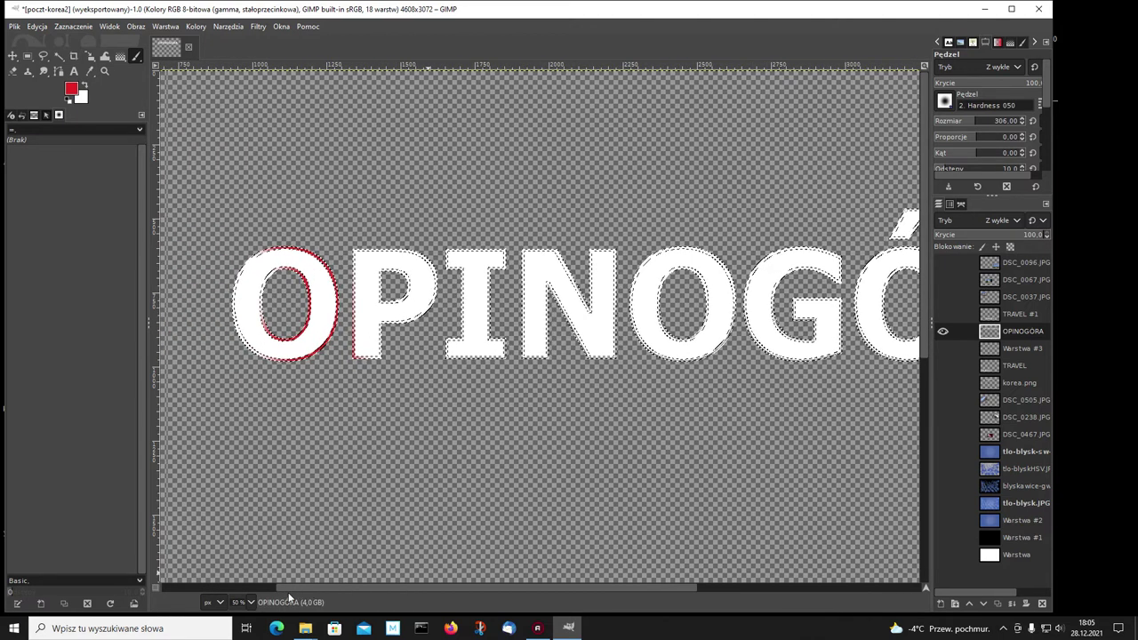
{"action": "left_click_drag", "start_coordinate": [286, 261], "coordinate": [307, 360]}
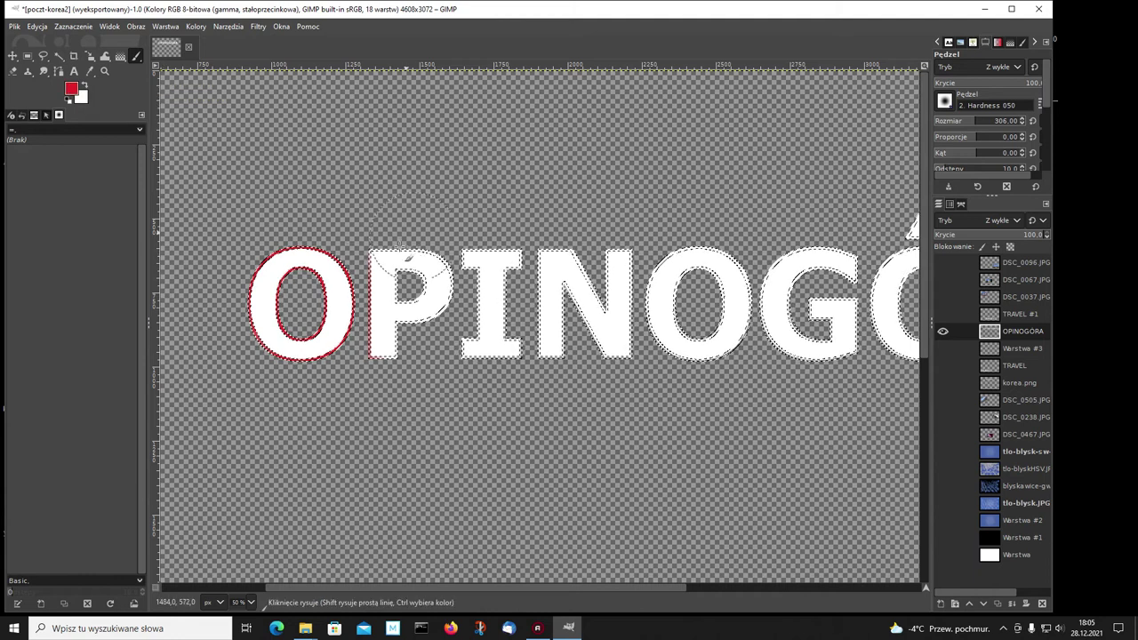
Step: Paint red outlines around P, I, O, G, Ó and R, then zoom back out
{"action": "mouse_move", "coordinate": [372, 258]}
{"action": "left_mouse_down"}
{"action": "mouse_move", "coordinate": [406, 349]}
{"action": "mouse_move", "coordinate": [437, 266]}
{"action": "left_mouse_up"}
{"action": "mouse_move", "coordinate": [462, 355]}
{"action": "left_mouse_down"}
{"action": "mouse_move", "coordinate": [492, 234]}
{"action": "mouse_move", "coordinate": [551, 335]}
{"action": "mouse_move", "coordinate": [702, 258]}
{"action": "left_mouse_up"}
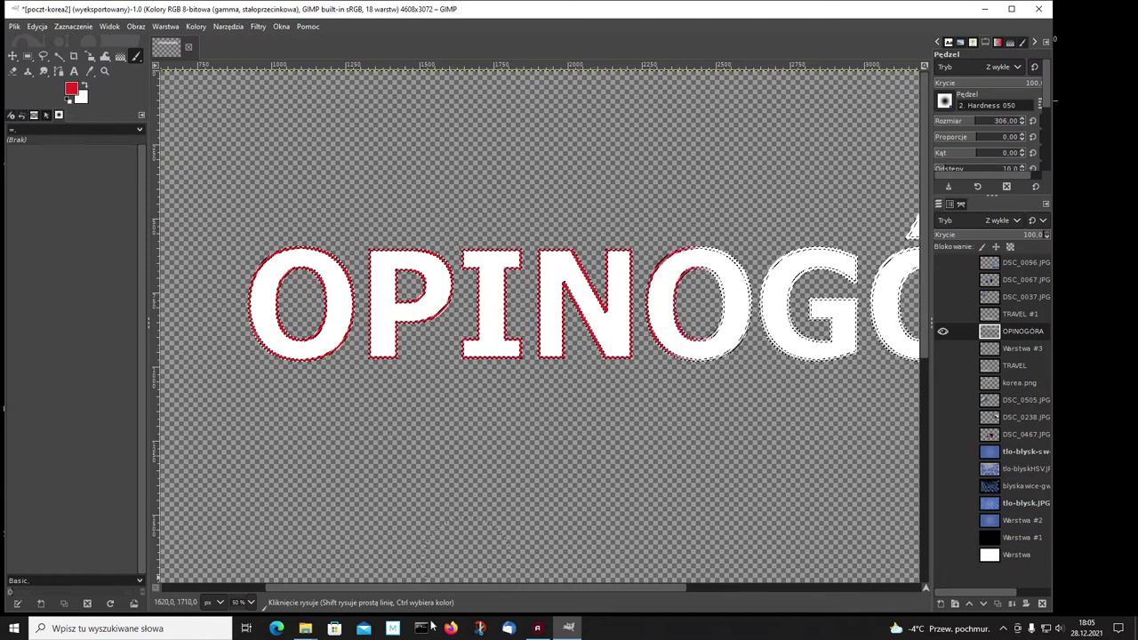
{"action": "scroll", "coordinate": [608, 516], "scroll_direction": "right", "scroll_amount": 5}
{"action": "mouse_move", "coordinate": [607, 520]}
{"action": "left_mouse_down"}
{"action": "mouse_move", "coordinate": [502, 404]}
{"action": "mouse_move", "coordinate": [657, 329]}
{"action": "left_mouse_up"}
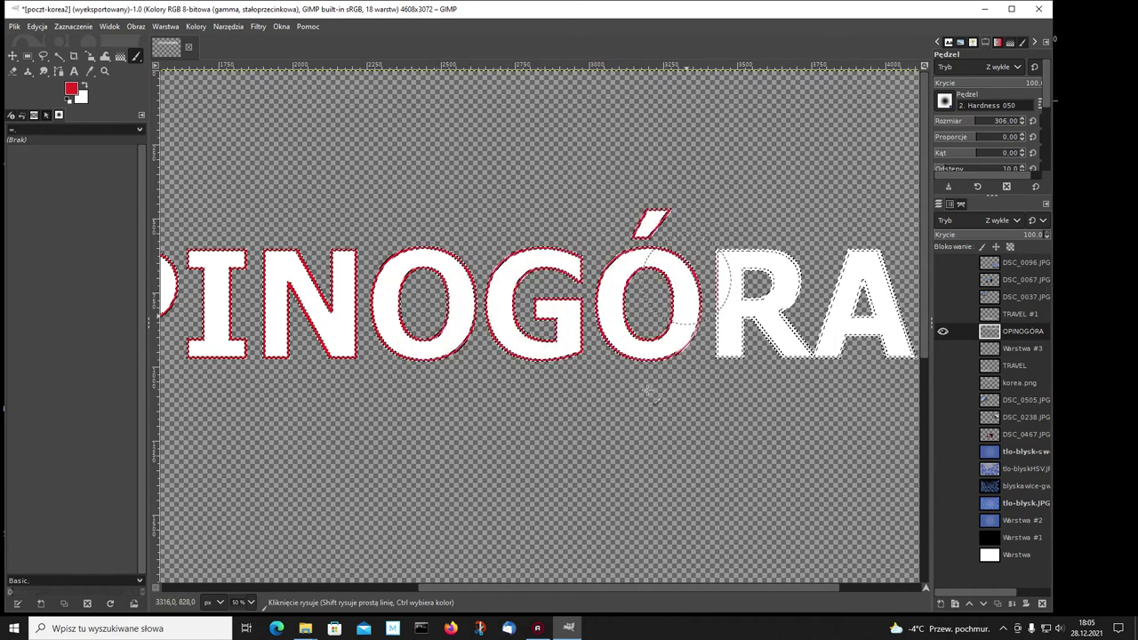
{"action": "mouse_move", "coordinate": [658, 327]}
{"action": "left_mouse_down"}
{"action": "mouse_move", "coordinate": [729, 303]}
{"action": "mouse_move", "coordinate": [838, 305]}
{"action": "mouse_move", "coordinate": [862, 326]}
{"action": "left_mouse_up"}
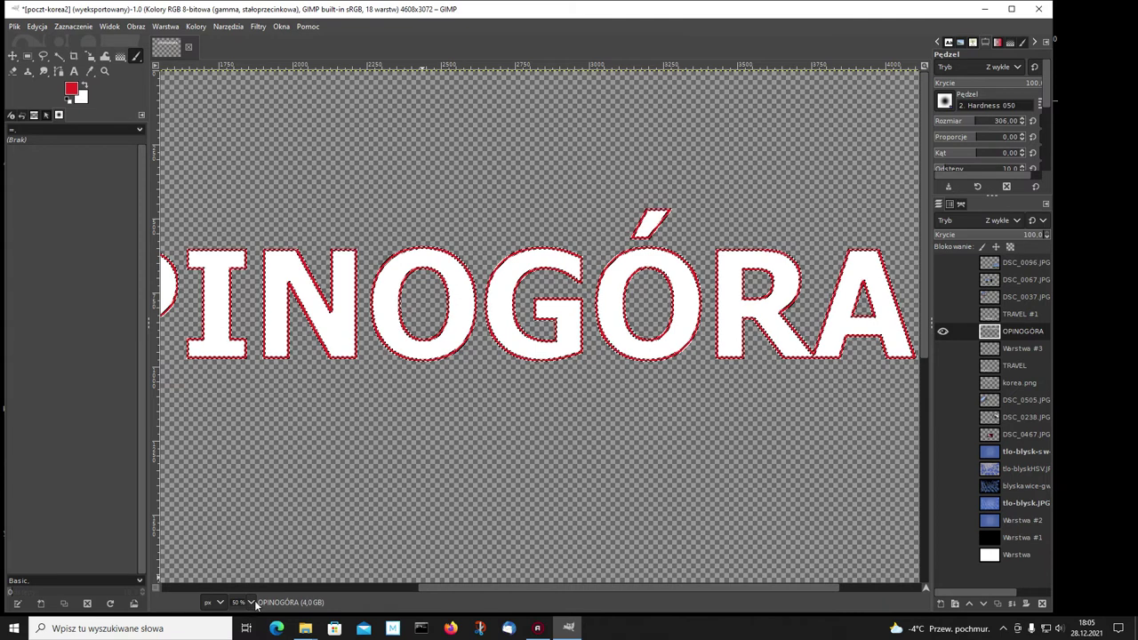
{"action": "left_click", "coordinate": [251, 603]}
{"action": "left_click", "coordinate": [246, 572]}
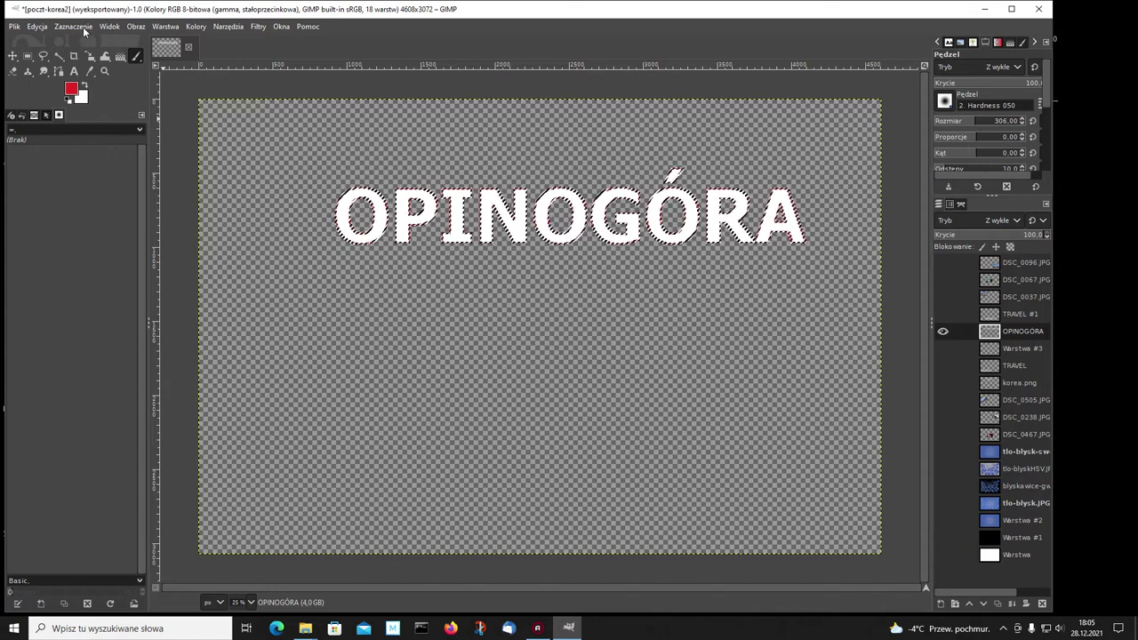
Step: Clear the selection around the OPINOGÓRA title with Select > None
{"action": "left_click", "coordinate": [73, 26]}
{"action": "left_click", "coordinate": [83, 57]}
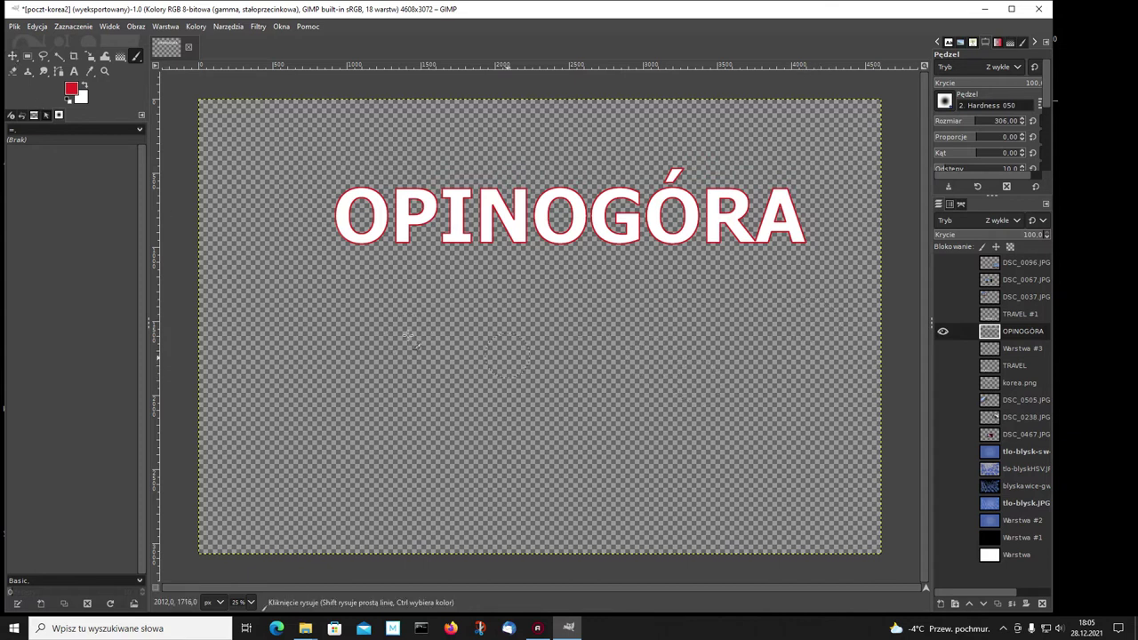
{"action": "left_click", "coordinate": [13, 56]}
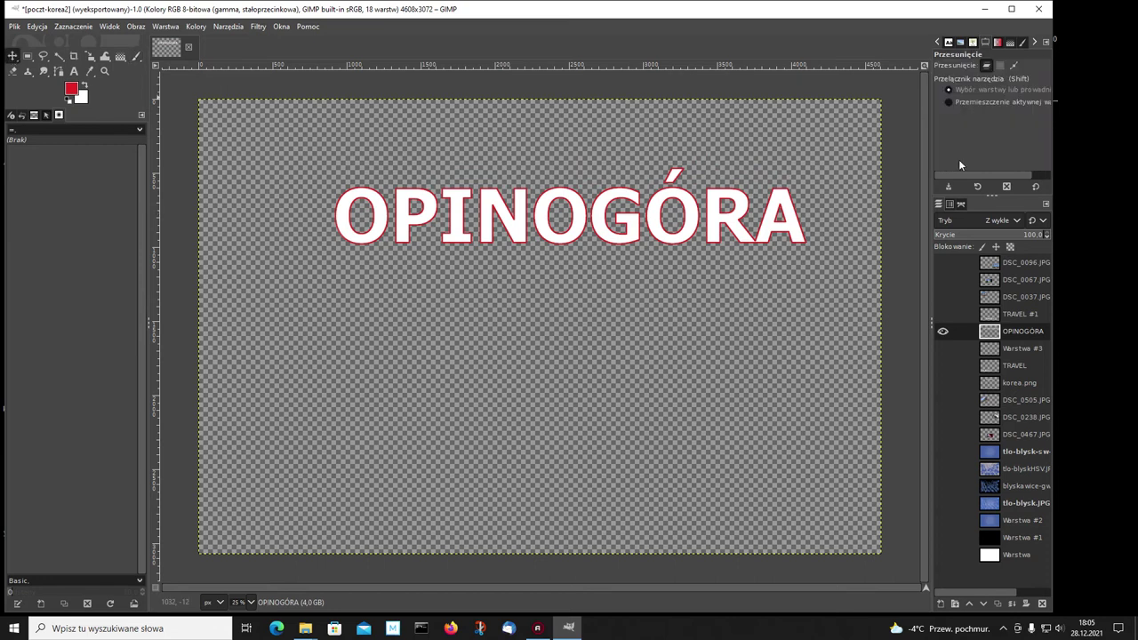
Step: Show TRAVEL and the three DSC photo layers, and shift OPINOGÓRA up and right
{"action": "left_click", "coordinate": [942, 365]}
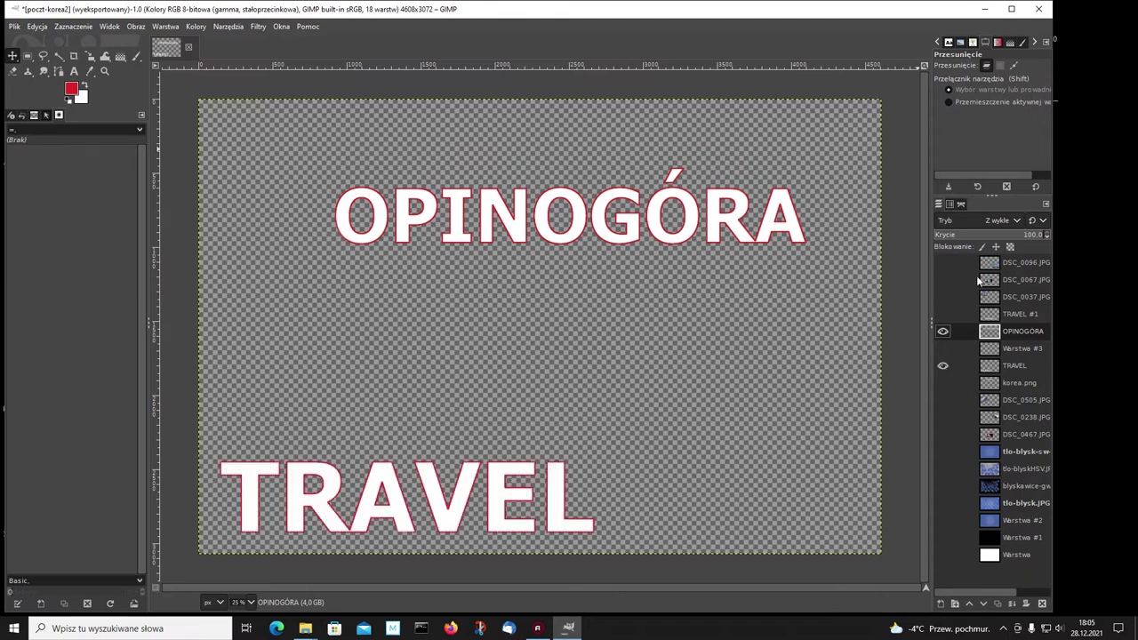
{"action": "left_click", "coordinate": [942, 262]}
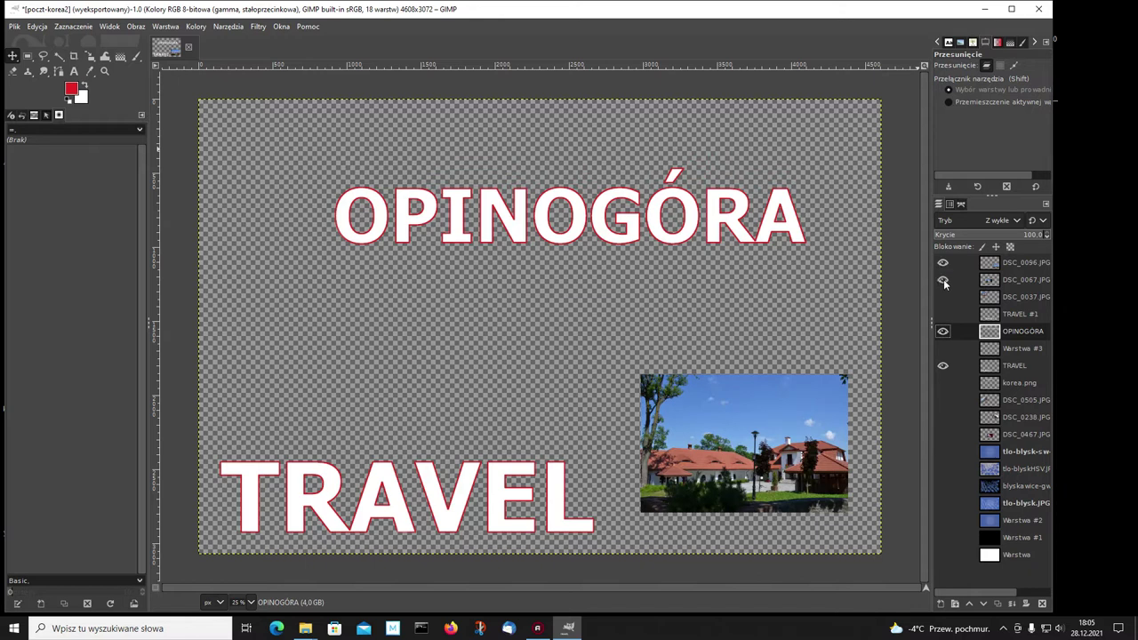
{"action": "left_click", "coordinate": [942, 279]}
{"action": "left_click", "coordinate": [942, 296]}
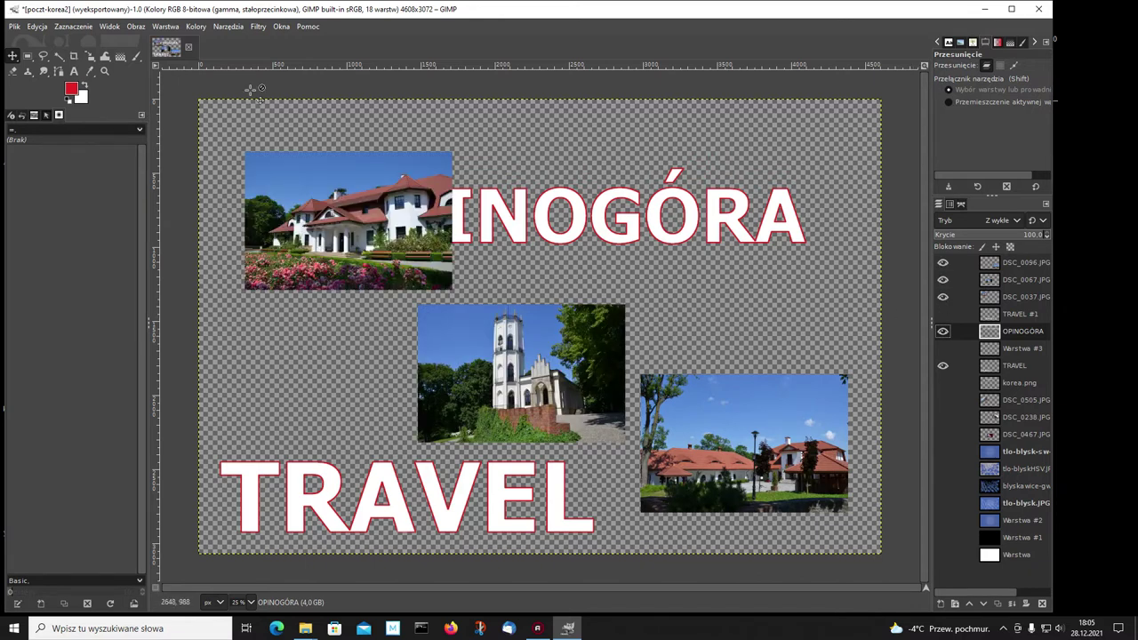
{"action": "left_click_drag", "start_coordinate": [622, 217], "coordinate": [675, 207]}
Step: Restore white as foreground colour and scale the OPINOGÓRA layer down to 3400 px wide
{"action": "left_click", "coordinate": [85, 86]}
{"action": "left_click", "coordinate": [91, 58]}
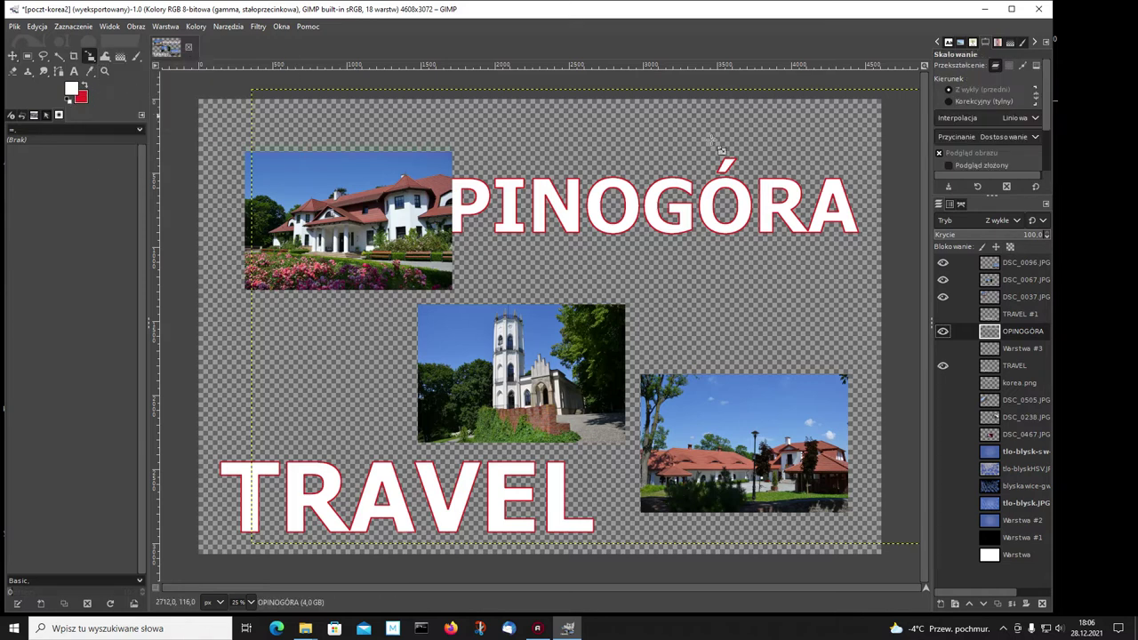
{"action": "left_click", "coordinate": [705, 197]}
{"action": "type", "text": "3400"}
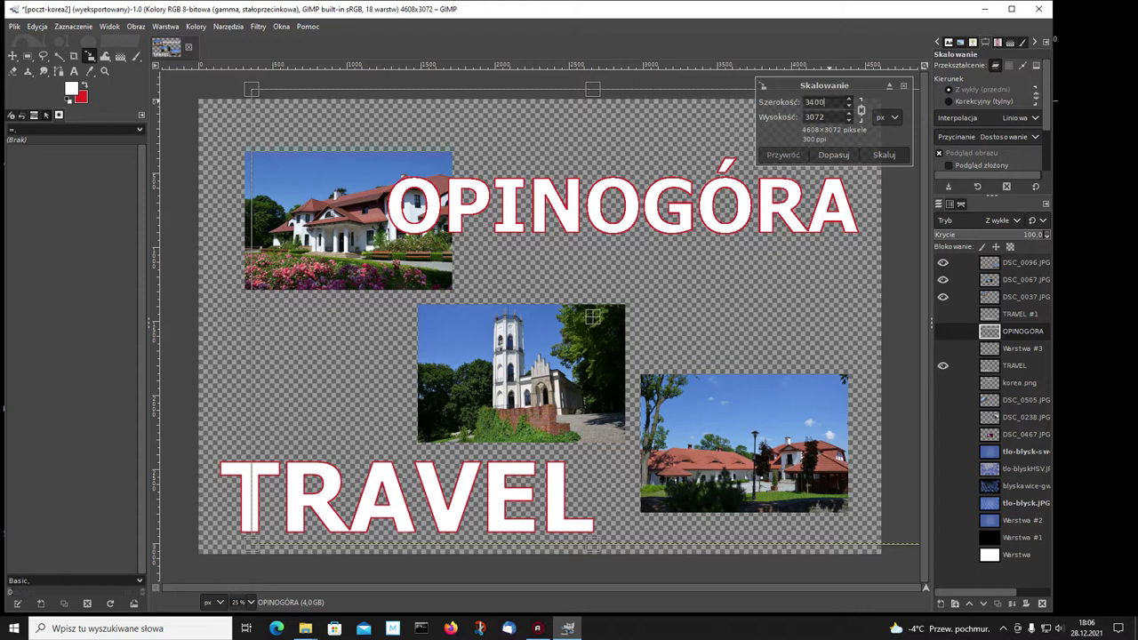
{"action": "key", "text": "Return"}
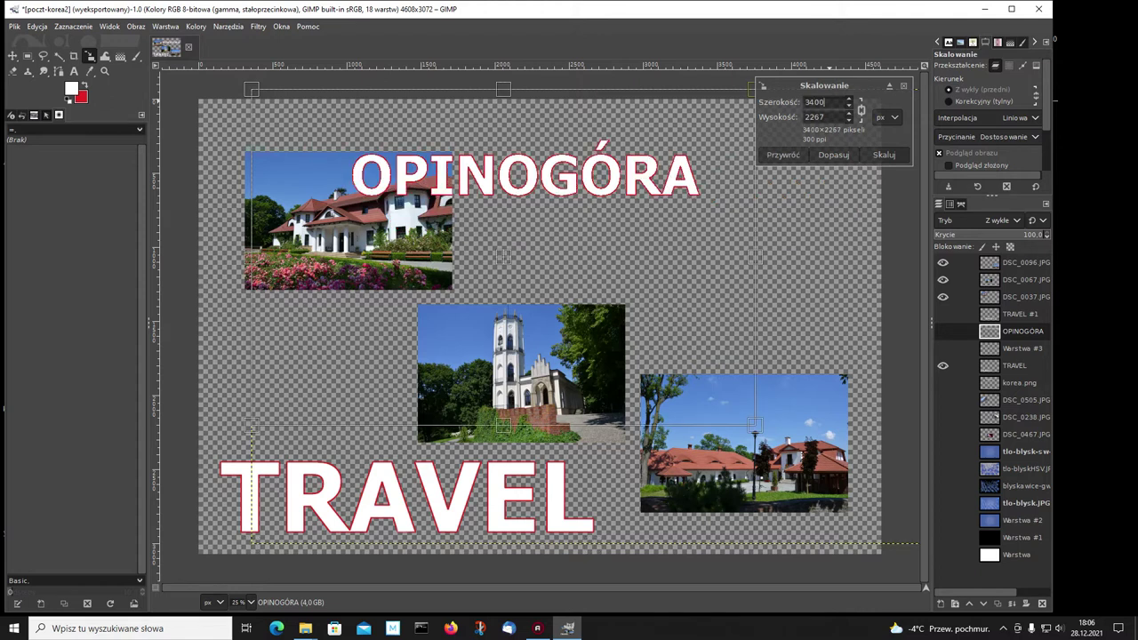
{"action": "left_click", "coordinate": [883, 154]}
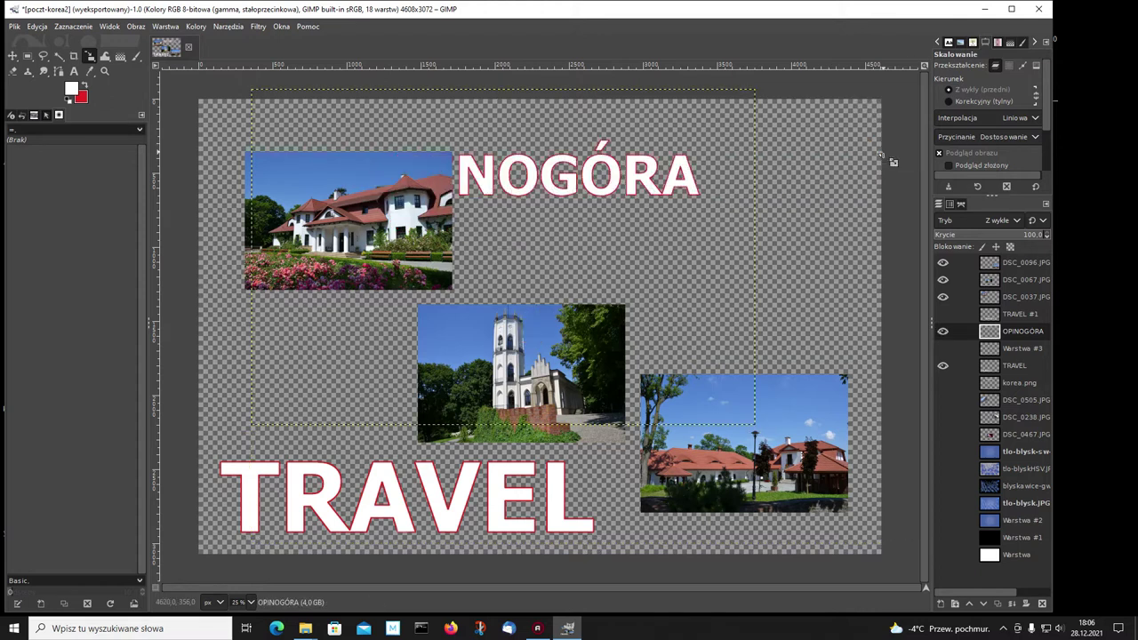
Step: Move OPINOGÓRA right and down so it sits clear of the house photo
{"action": "left_click", "coordinate": [12, 56]}
{"action": "mouse_move", "coordinate": [531, 165]}
{"action": "left_mouse_down"}
{"action": "mouse_move", "coordinate": [676, 189]}
{"action": "mouse_move", "coordinate": [667, 208]}
{"action": "left_mouse_up"}
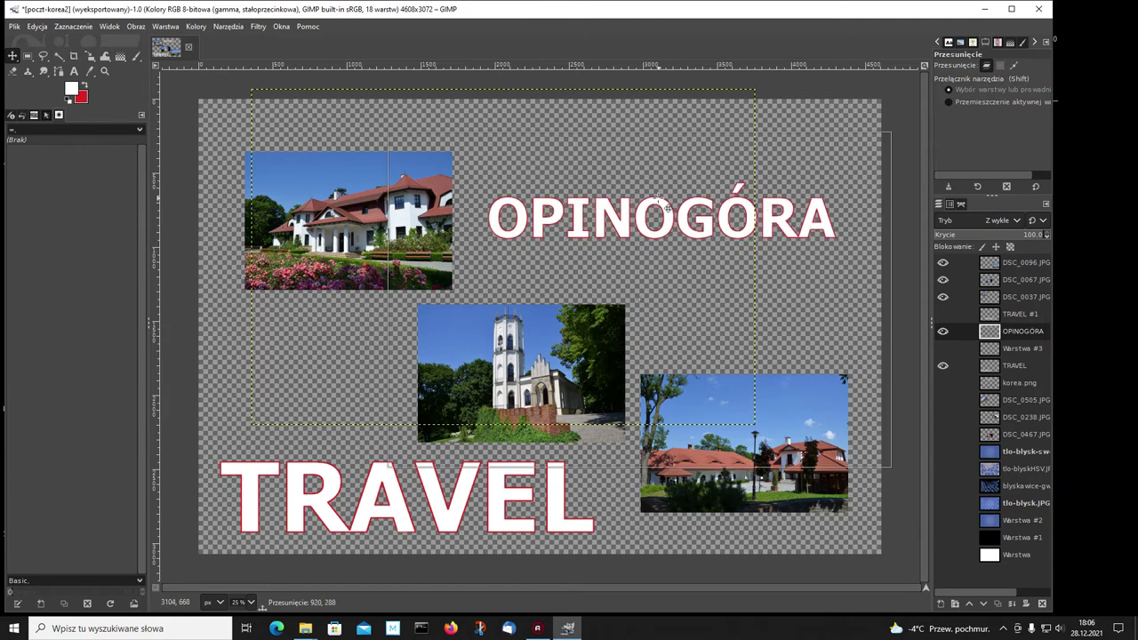
{"action": "left_click_drag", "start_coordinate": [667, 208], "coordinate": [668, 208]}
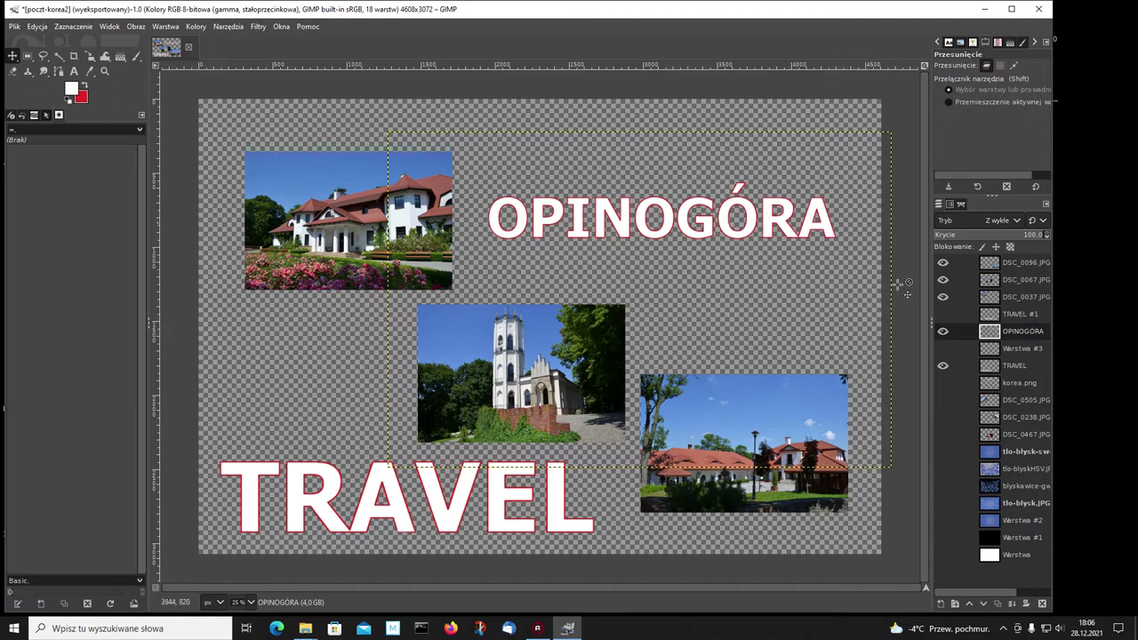
Step: Resize the OPINOGÓRA layer to image size and show the starburst and lightning backgrounds
{"action": "right_click", "coordinate": [987, 333]}
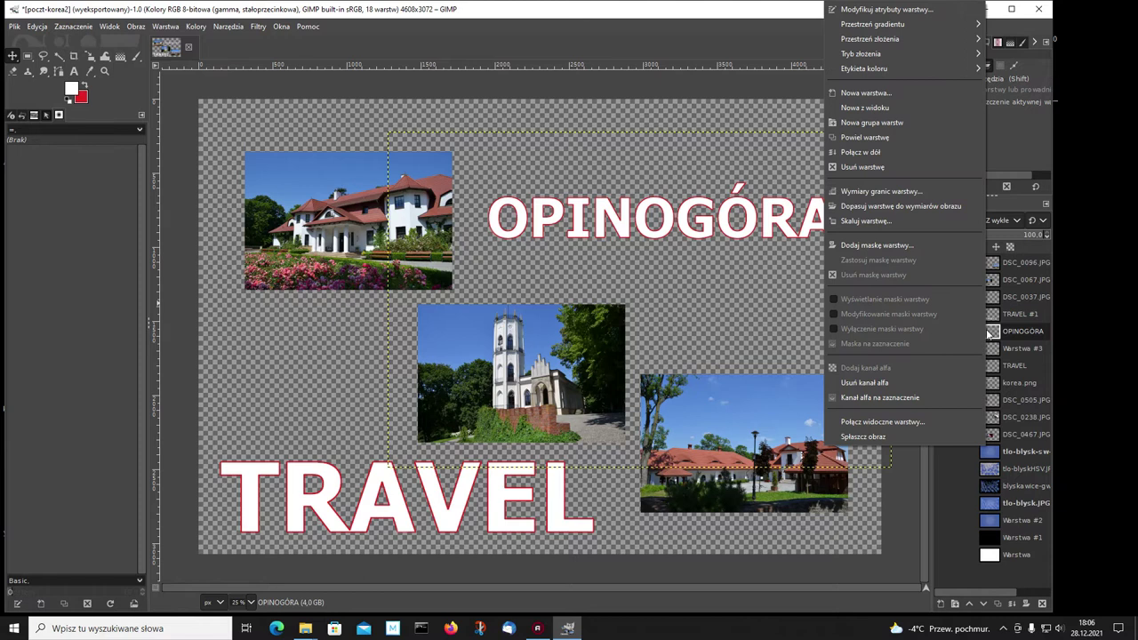
{"action": "left_click", "coordinate": [865, 205]}
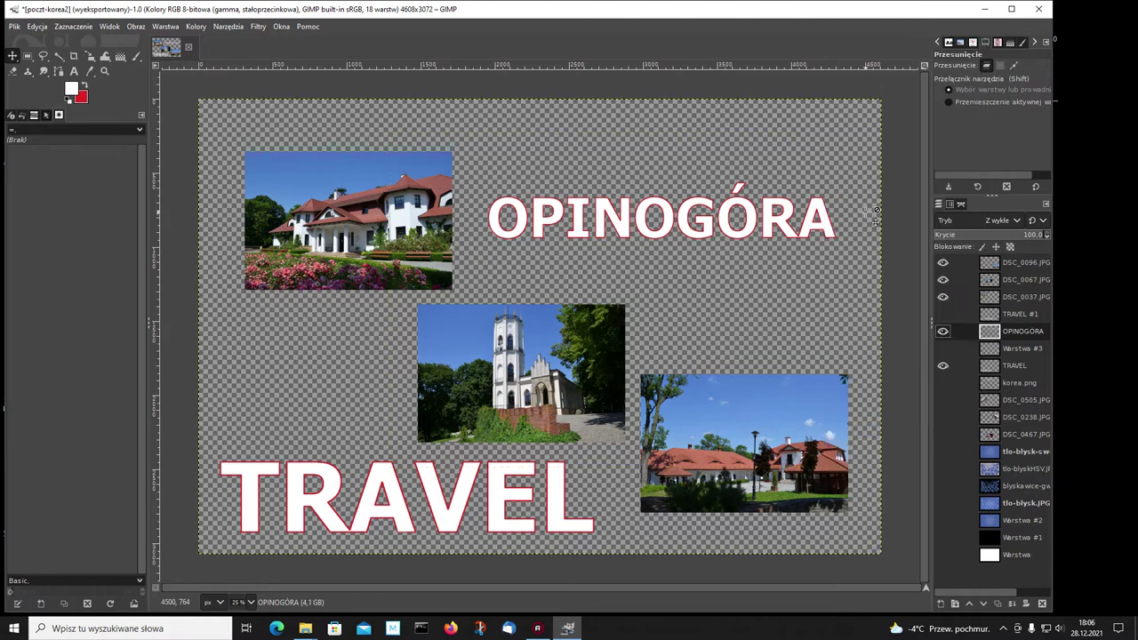
{"action": "left_click", "coordinate": [942, 468]}
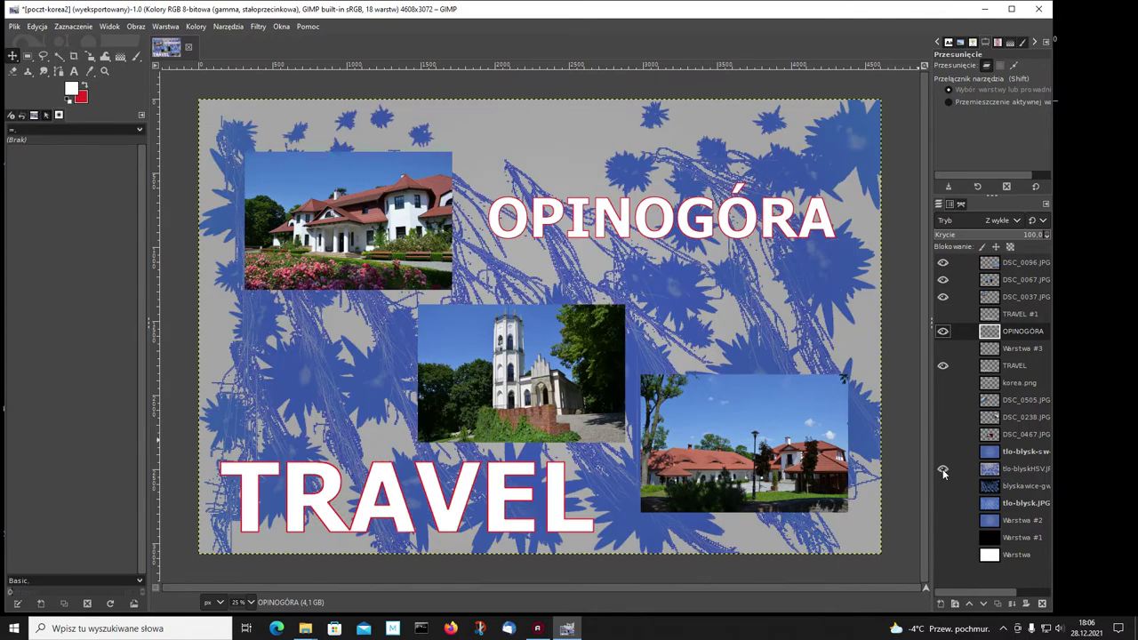
{"action": "left_click", "coordinate": [941, 489]}
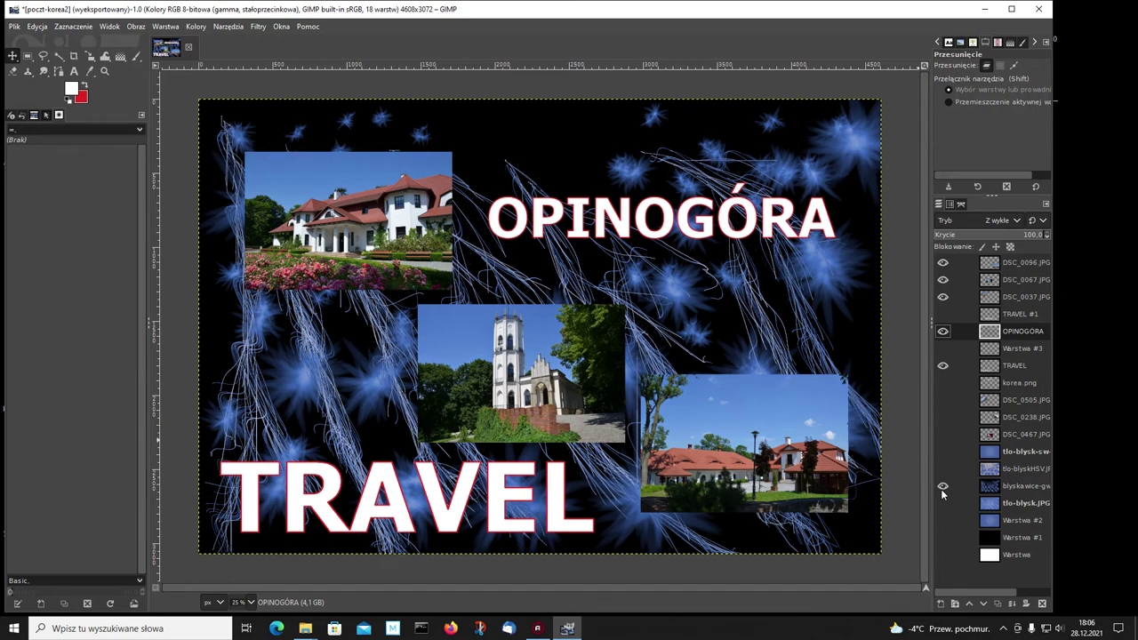
Step: Compare the background layers, leaving the błyskawice lightning layer visible and selected
{"action": "left_click", "coordinate": [940, 489]}
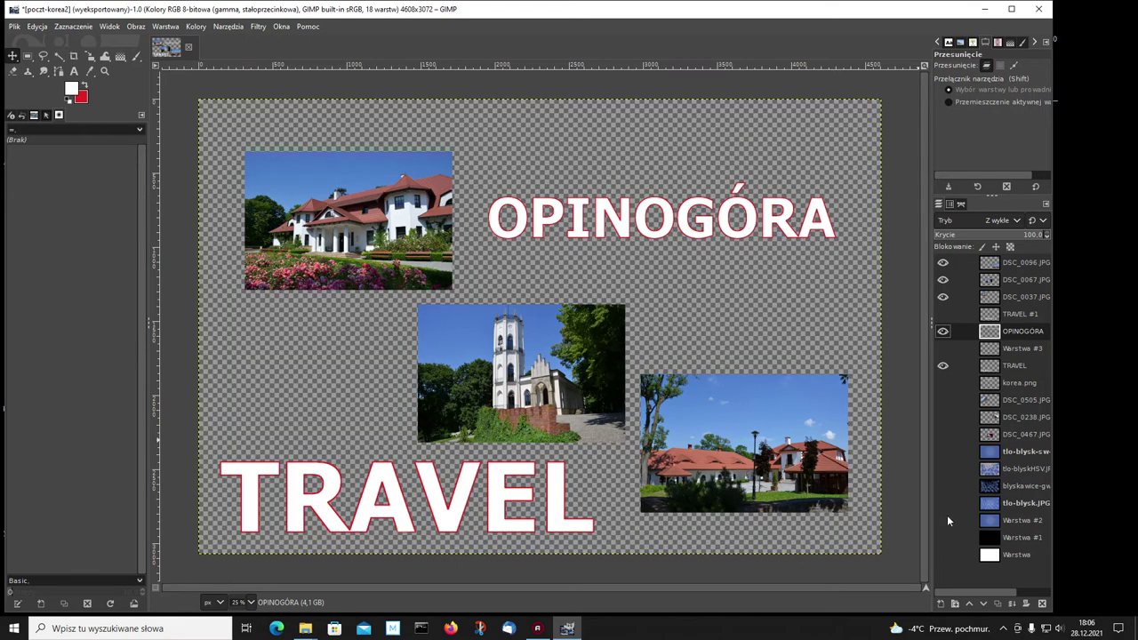
{"action": "left_click", "coordinate": [942, 521]}
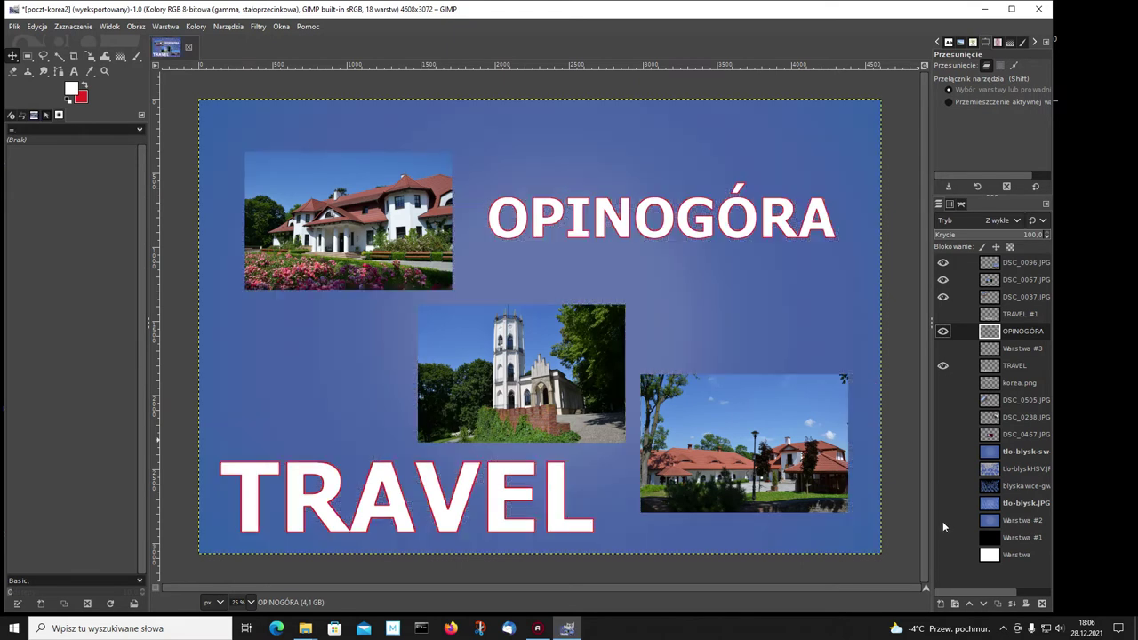
{"action": "left_click", "coordinate": [942, 521]}
{"action": "left_click", "coordinate": [943, 538]}
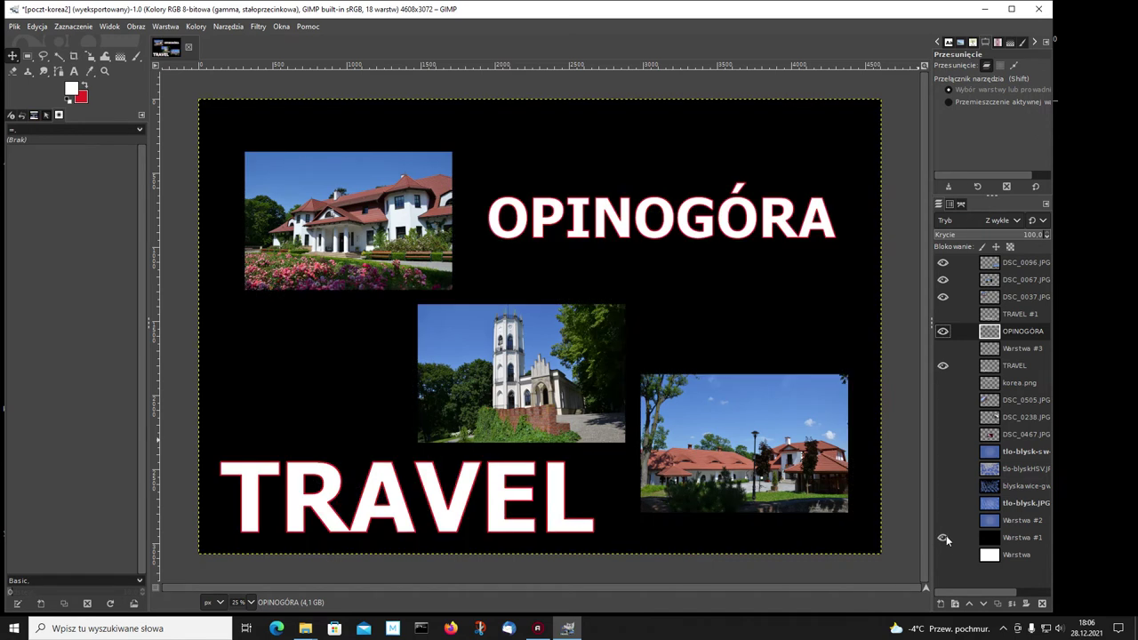
{"action": "left_click", "coordinate": [943, 538]}
{"action": "left_click", "coordinate": [944, 486]}
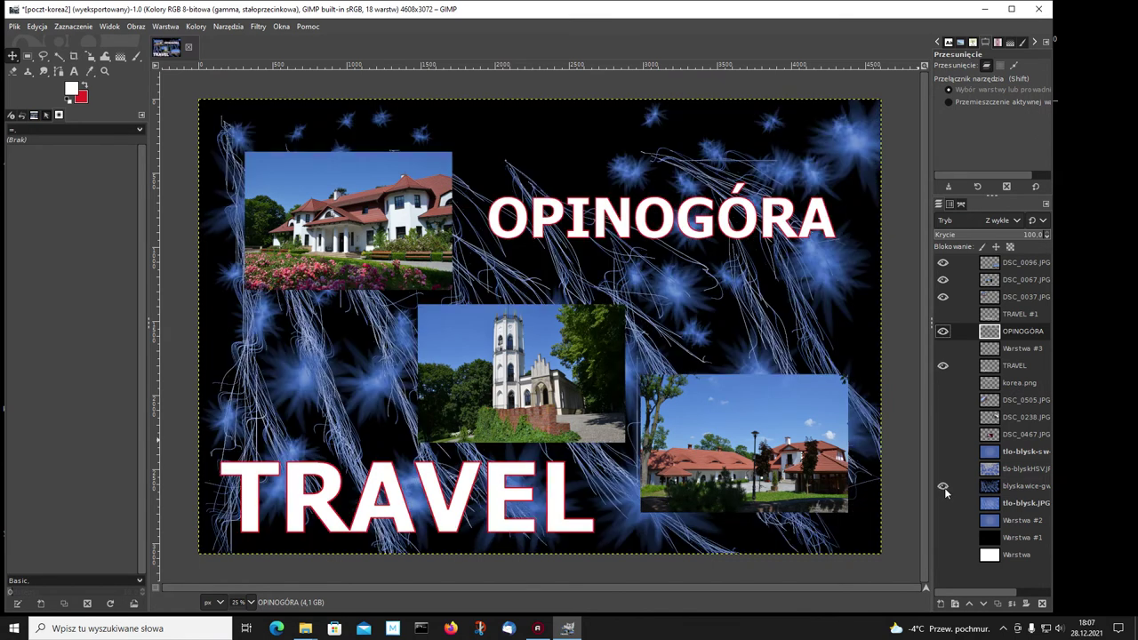
{"action": "left_click", "coordinate": [943, 486]}
{"action": "left_click", "coordinate": [943, 486]}
{"action": "left_click", "coordinate": [989, 487]}
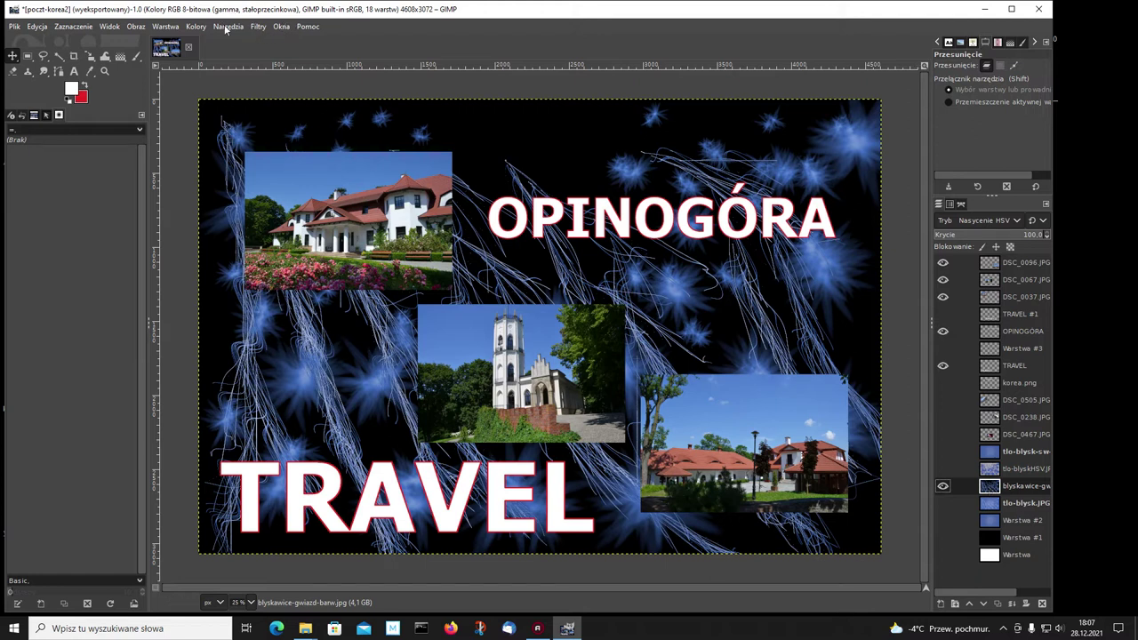
Step: Apply a Gaussian blur of about 14.5 to the lightning background layer
{"action": "left_click", "coordinate": [257, 26]}
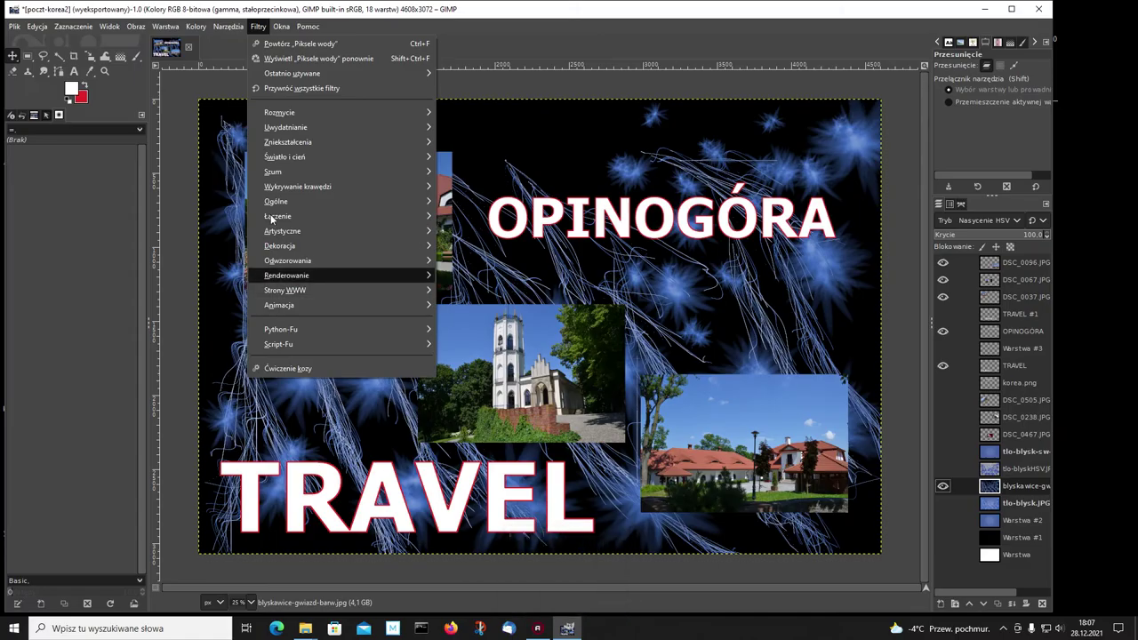
{"action": "key", "text": "Left"}
{"action": "left_click", "coordinate": [238, 29]}
{"action": "left_click", "coordinate": [257, 26]}
{"action": "left_click", "coordinate": [257, 27]}
{"action": "left_click", "coordinate": [257, 27]}
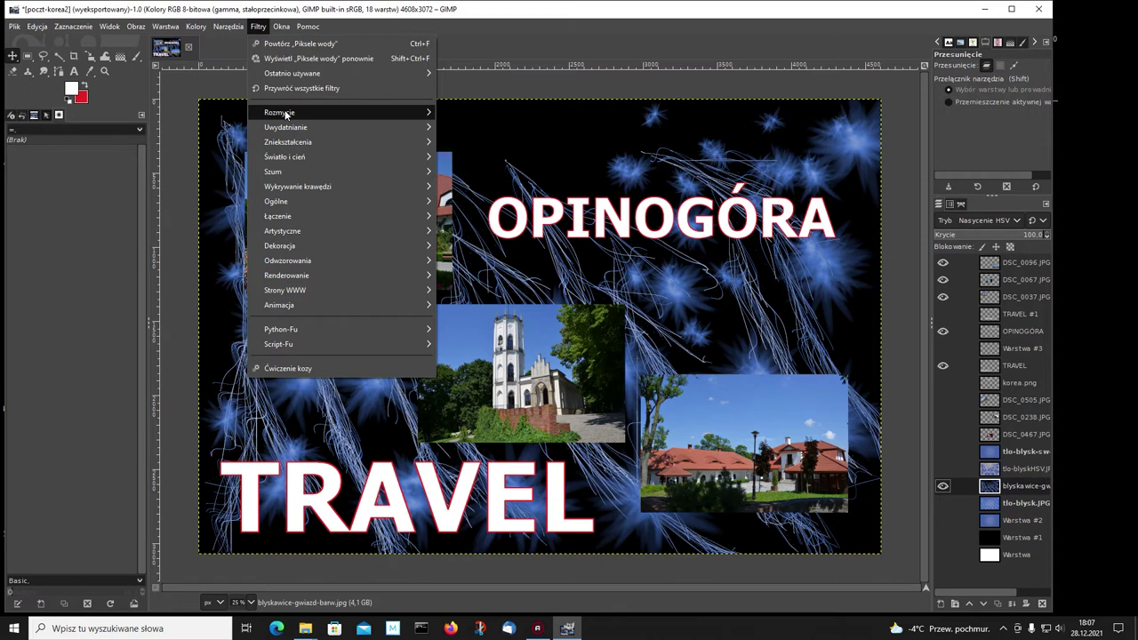
{"action": "mouse_move", "coordinate": [280, 112]}
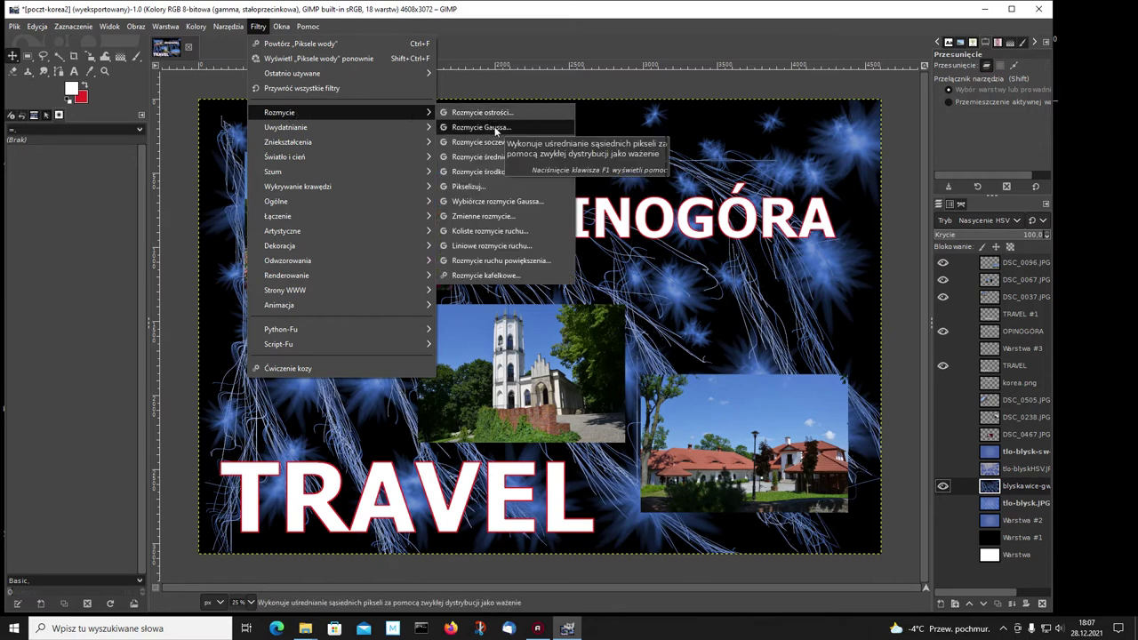
{"action": "left_click", "coordinate": [495, 130]}
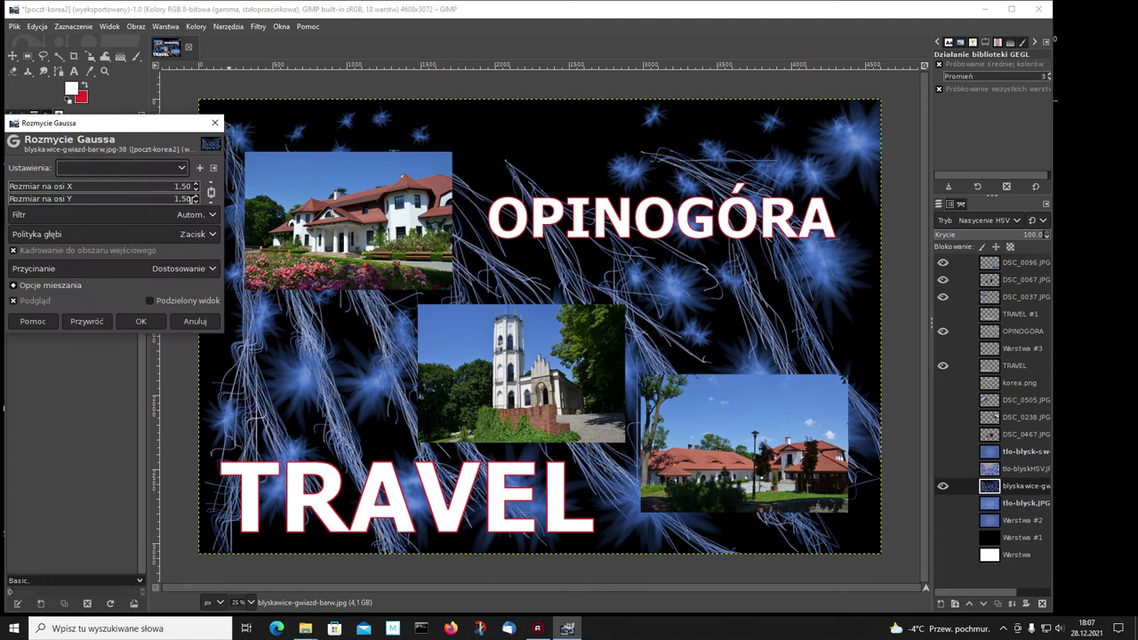
{"action": "left_click", "coordinate": [196, 186]}
{"action": "left_click", "coordinate": [196, 186]}
{"action": "left_click", "coordinate": [196, 186]}
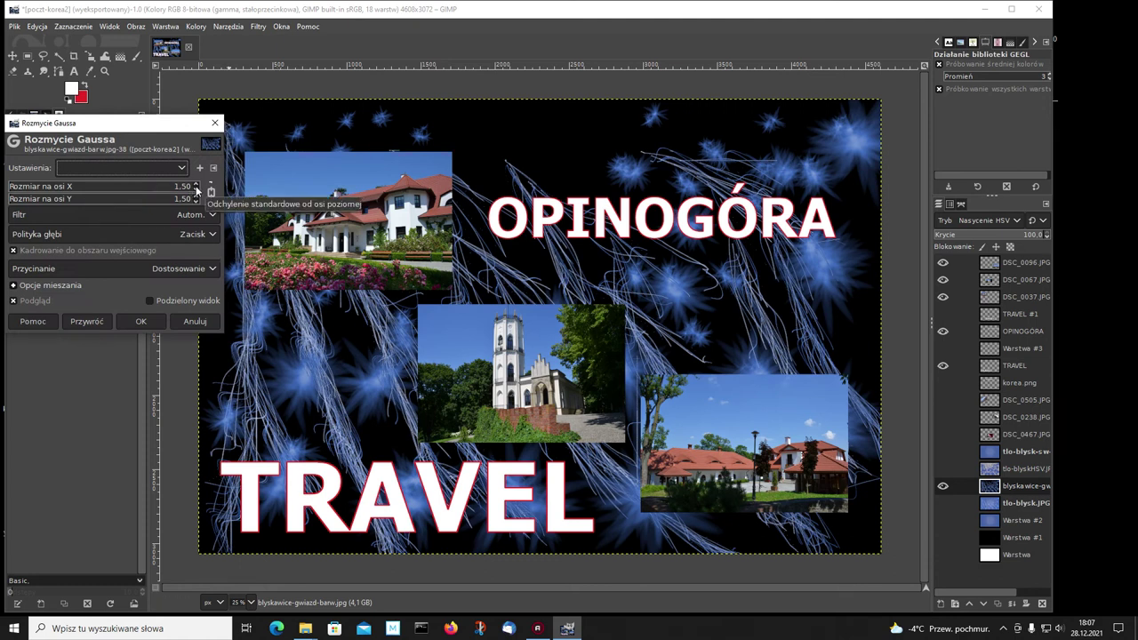
{"action": "left_click", "coordinate": [195, 186]}
{"action": "left_click", "coordinate": [196, 186]}
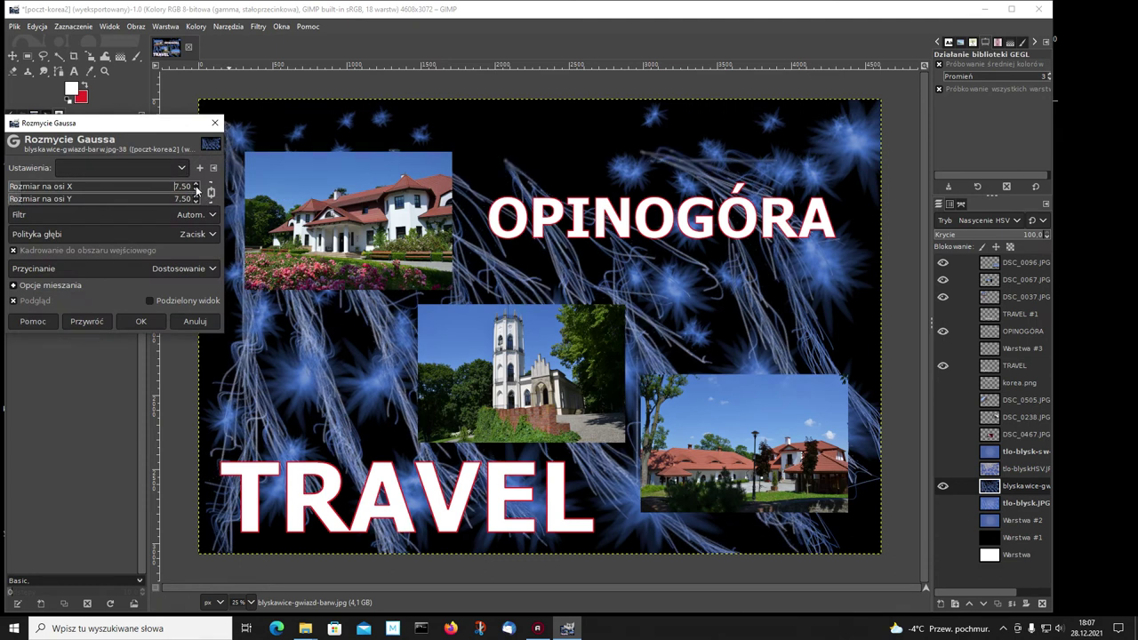
{"action": "left_click", "coordinate": [196, 187]}
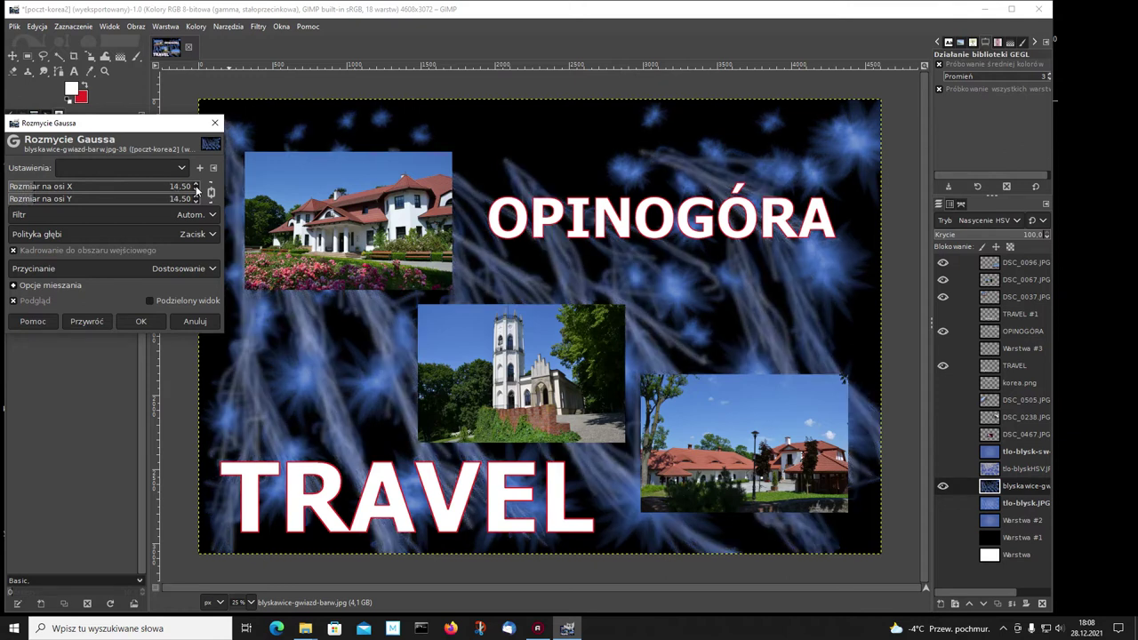
{"action": "left_click", "coordinate": [151, 322]}
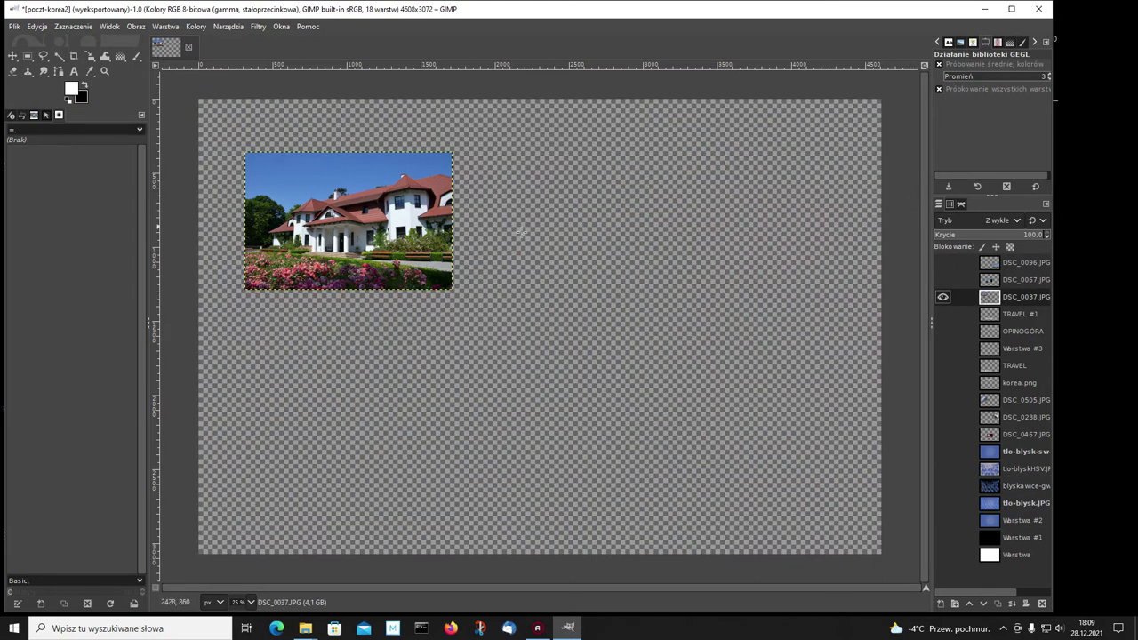
Step: Select the DSC_0037 layer's alpha and convert it to a 4 px border selection
{"action": "right_click", "coordinate": [389, 221]}
{"action": "left_click", "coordinate": [990, 302]}
{"action": "right_click", "coordinate": [985, 302]}
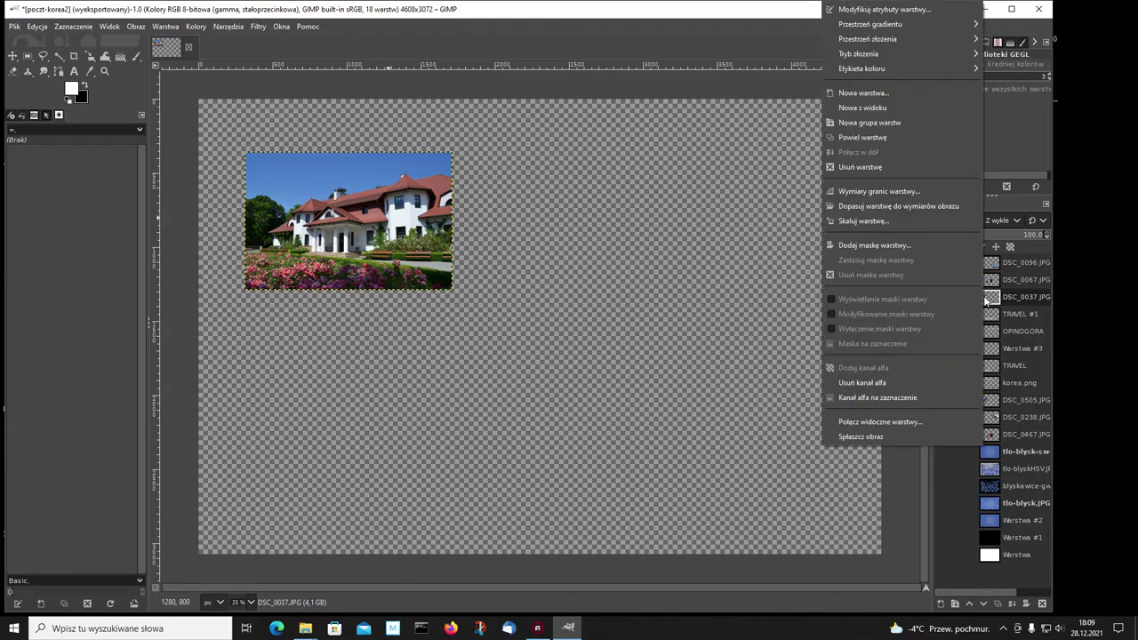
{"action": "left_click", "coordinate": [853, 398]}
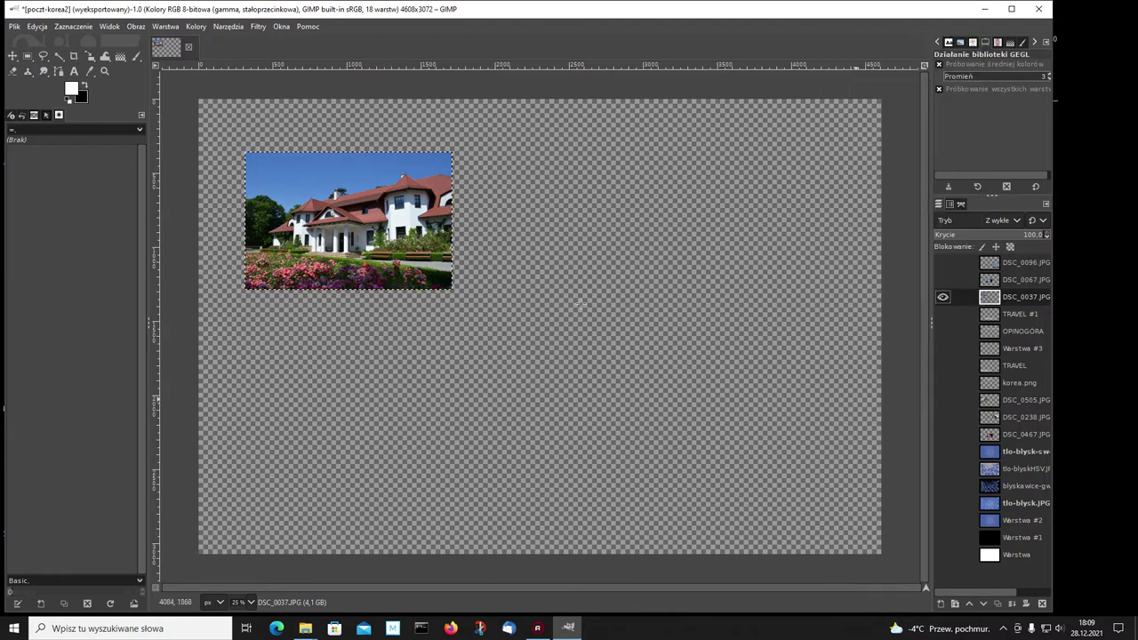
{"action": "left_click", "coordinate": [86, 28]}
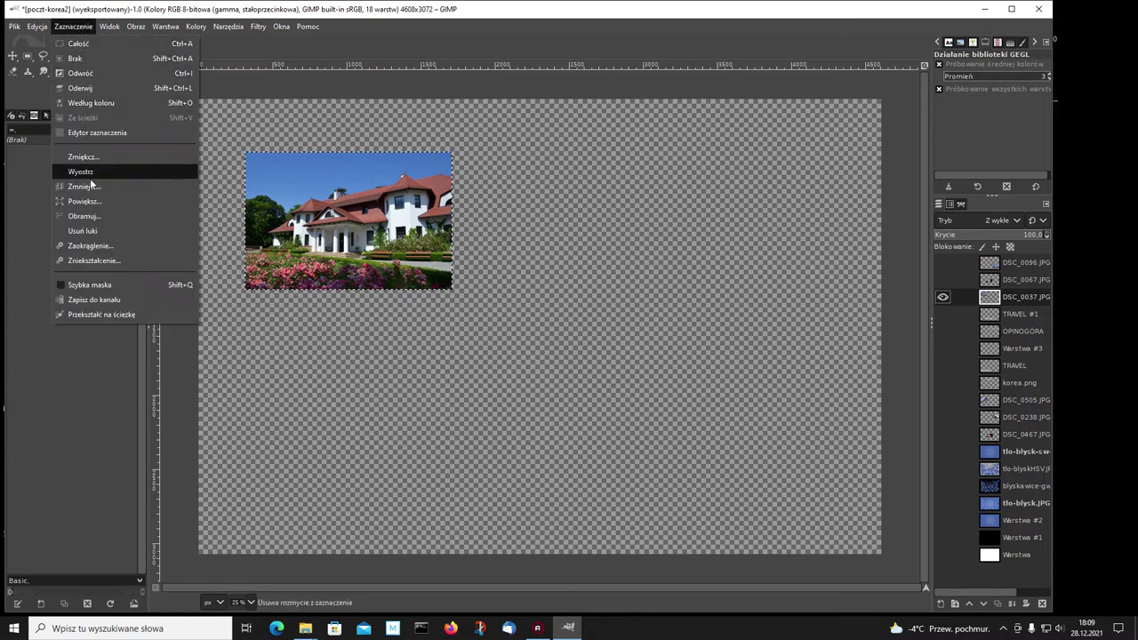
{"action": "left_click", "coordinate": [90, 214]}
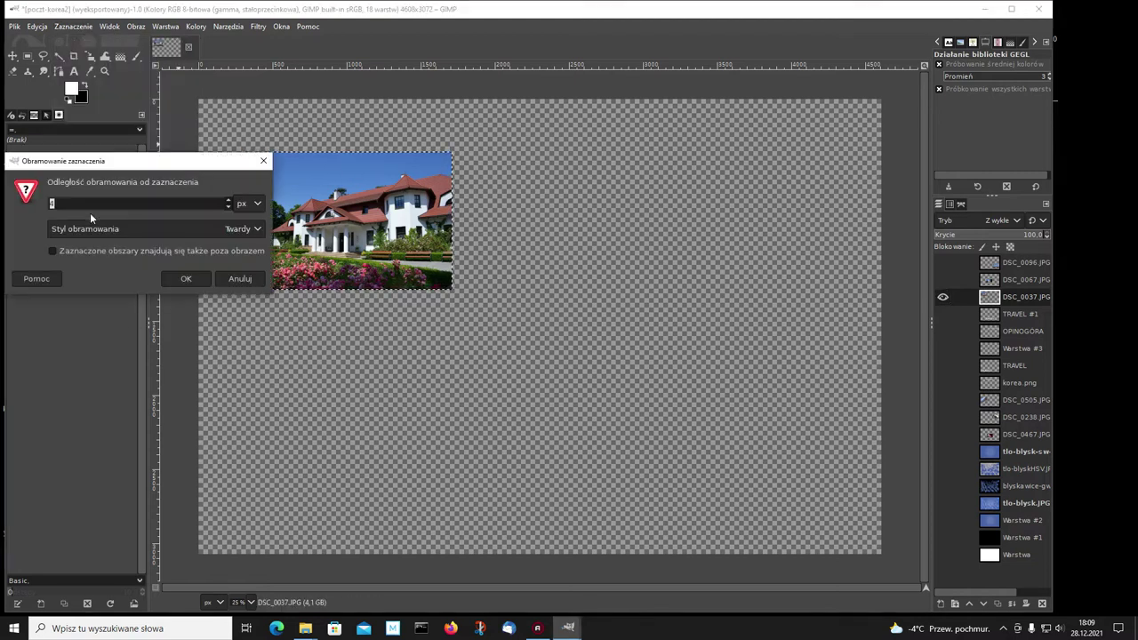
{"action": "left_click", "coordinate": [193, 282]}
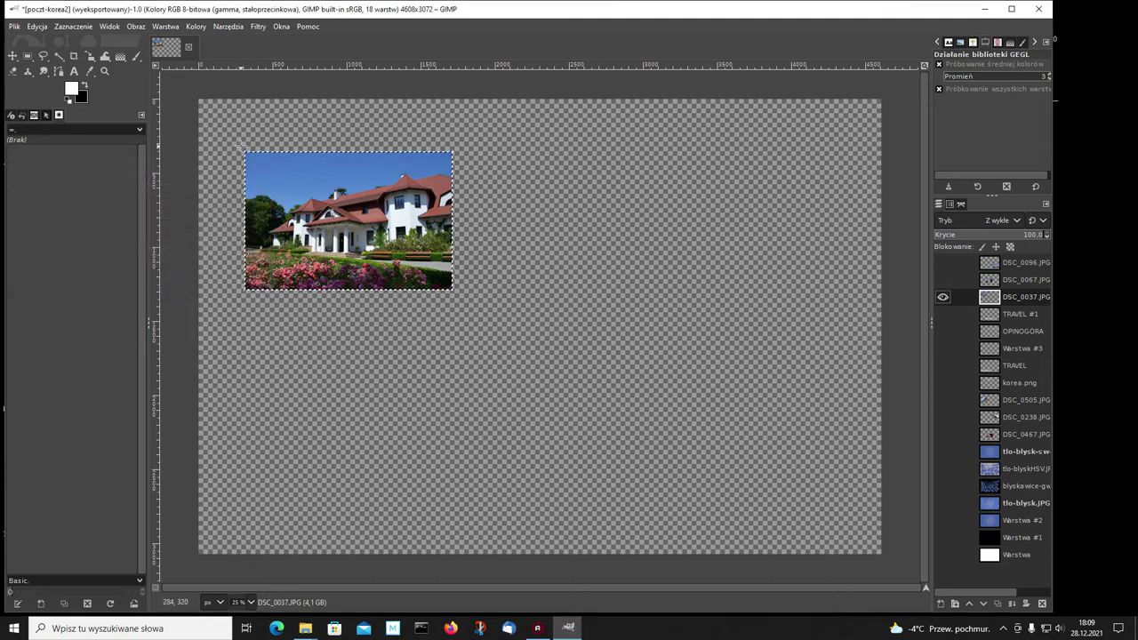
{"action": "left_click", "coordinate": [137, 56]}
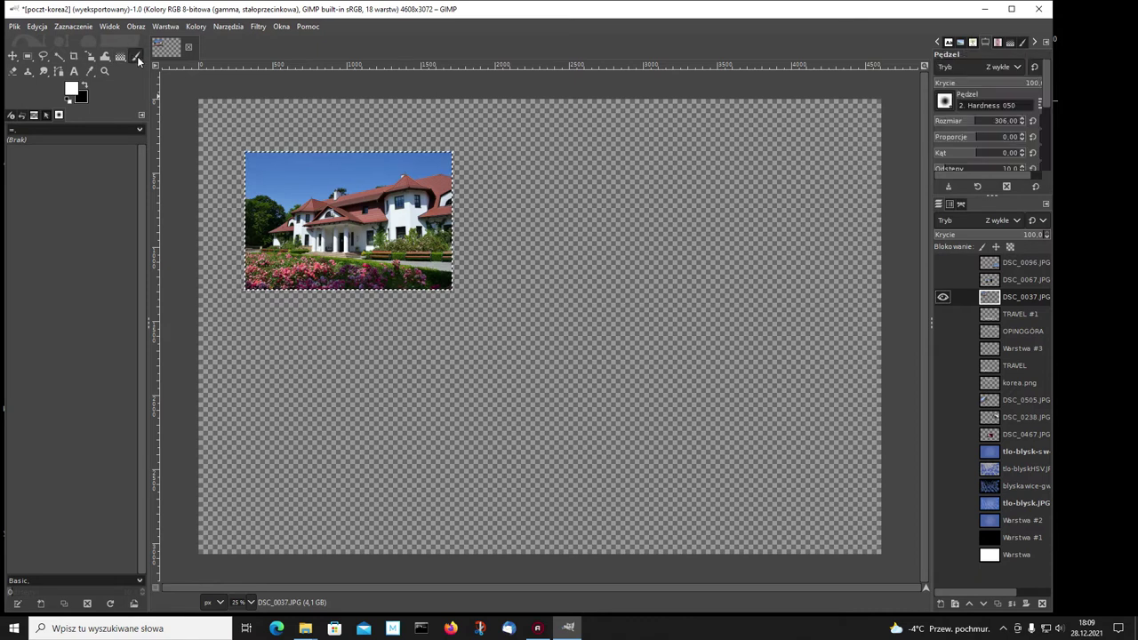
Step: Set the foreground colour to red e12424 and zoom the canvas to 50%
{"action": "left_click", "coordinate": [75, 92]}
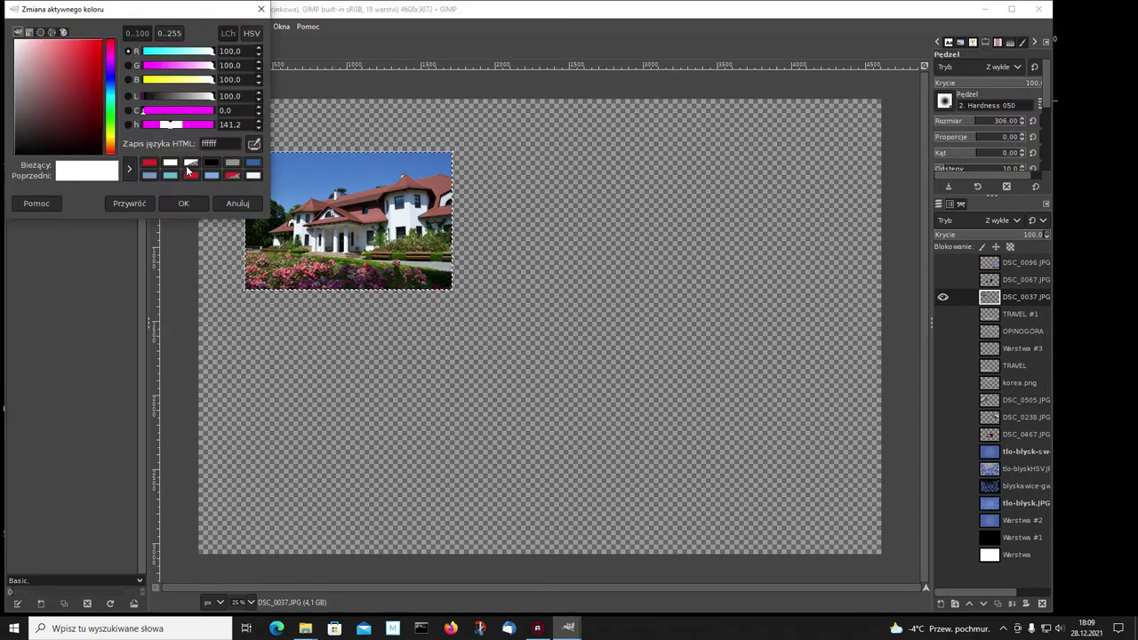
{"action": "left_click", "coordinate": [148, 165]}
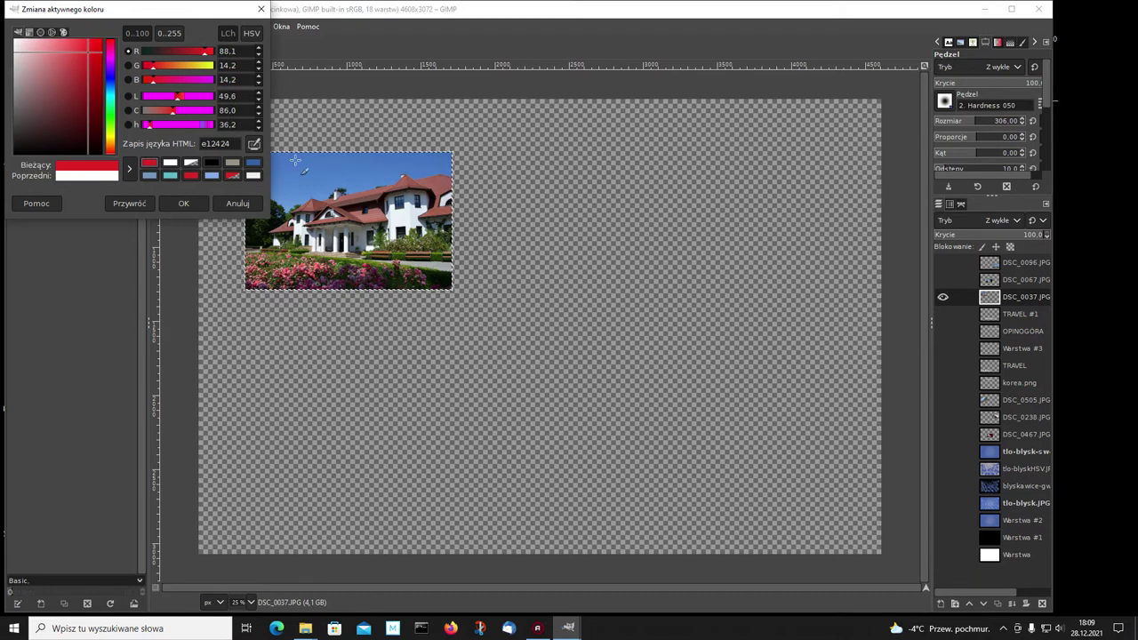
{"action": "left_click", "coordinate": [183, 204]}
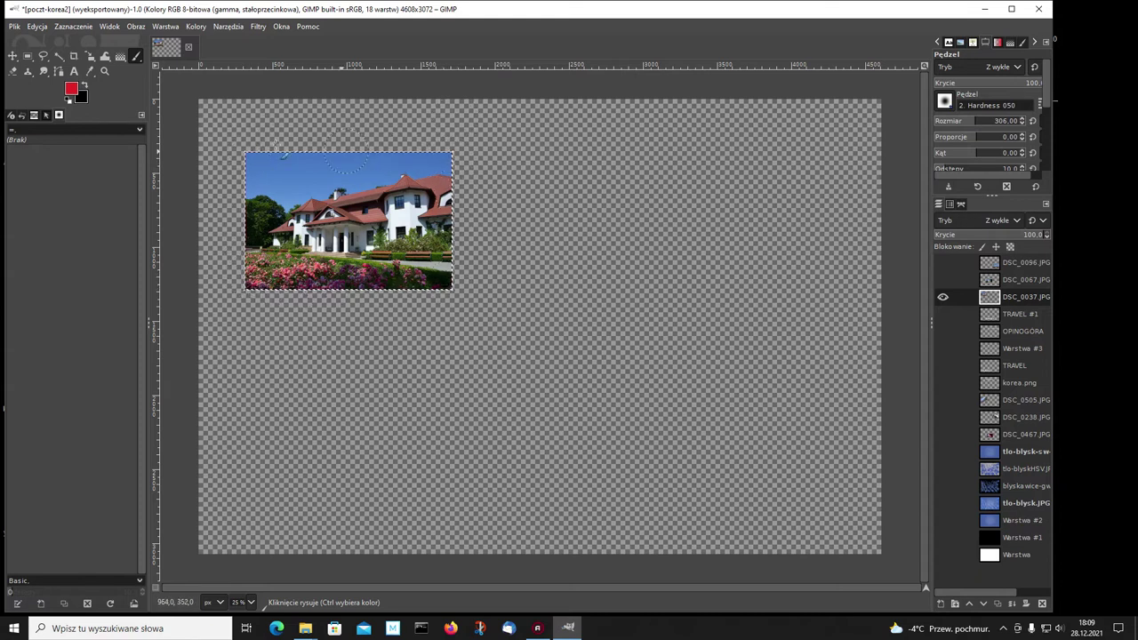
{"action": "left_click", "coordinate": [251, 603]}
{"action": "left_click", "coordinate": [247, 541]}
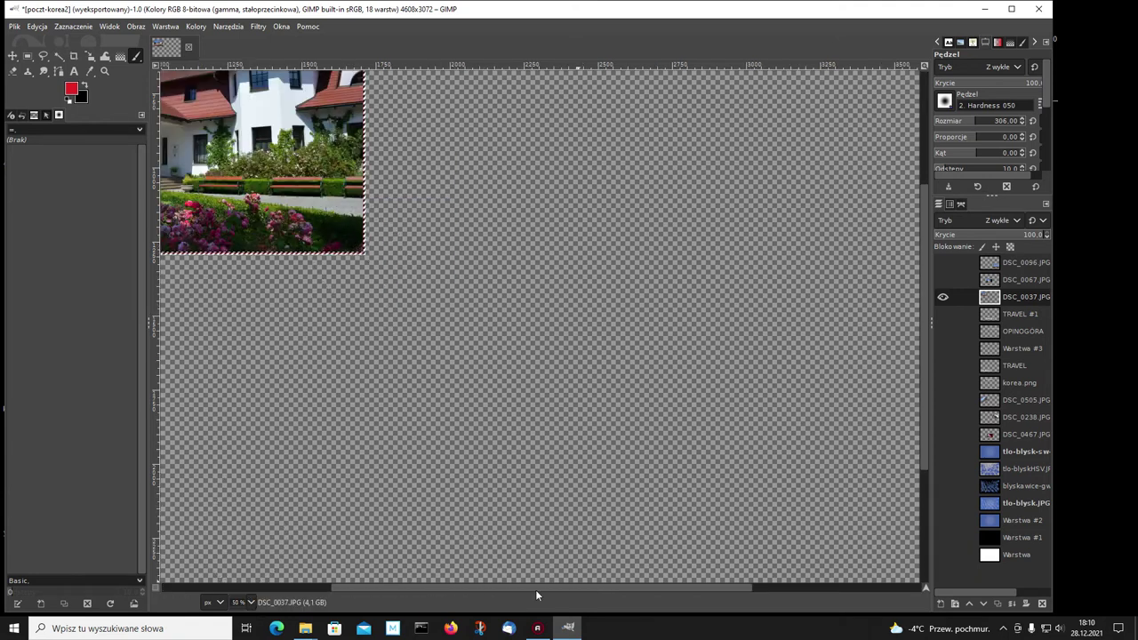
Step: Fill the house photo's border band with red and clear the selection
{"action": "left_click_drag", "start_coordinate": [536, 589], "coordinate": [340, 602]}
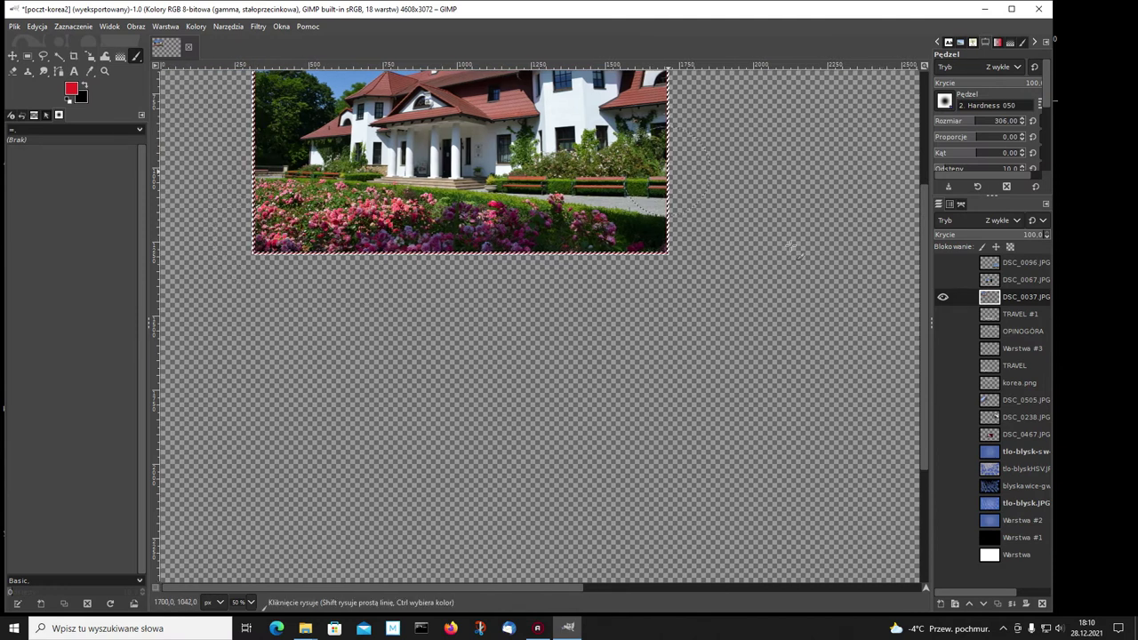
{"action": "scroll", "coordinate": [676, 225], "scroll_direction": "up", "scroll_amount": 5}
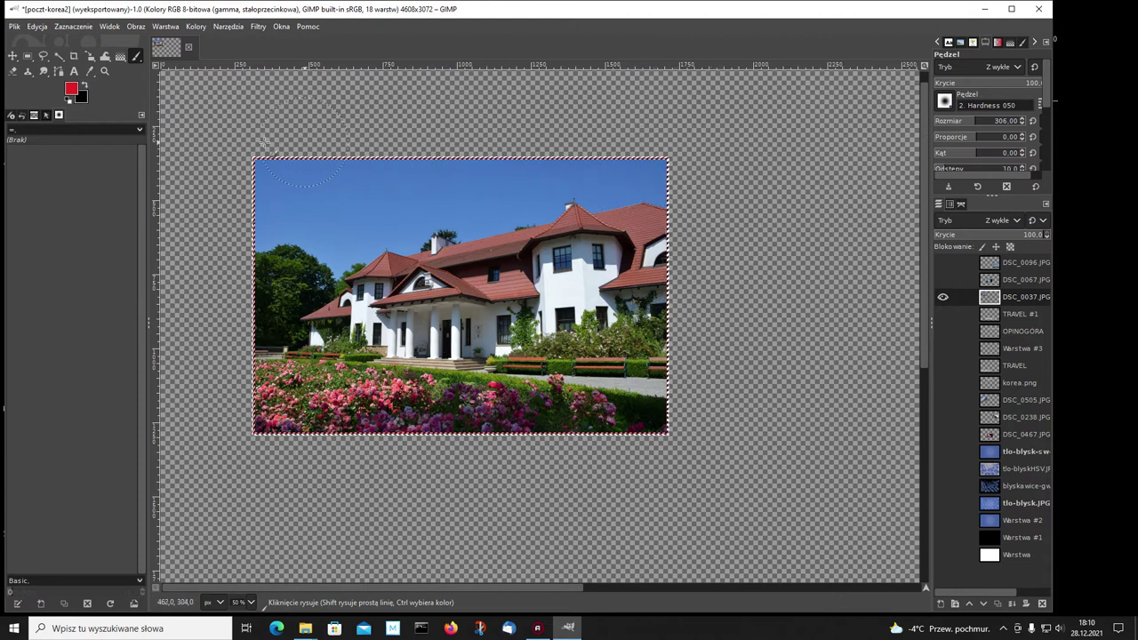
{"action": "key", "text": "ctrl+s"}
{"action": "left_click", "coordinate": [73, 25]}
{"action": "left_click", "coordinate": [76, 59]}
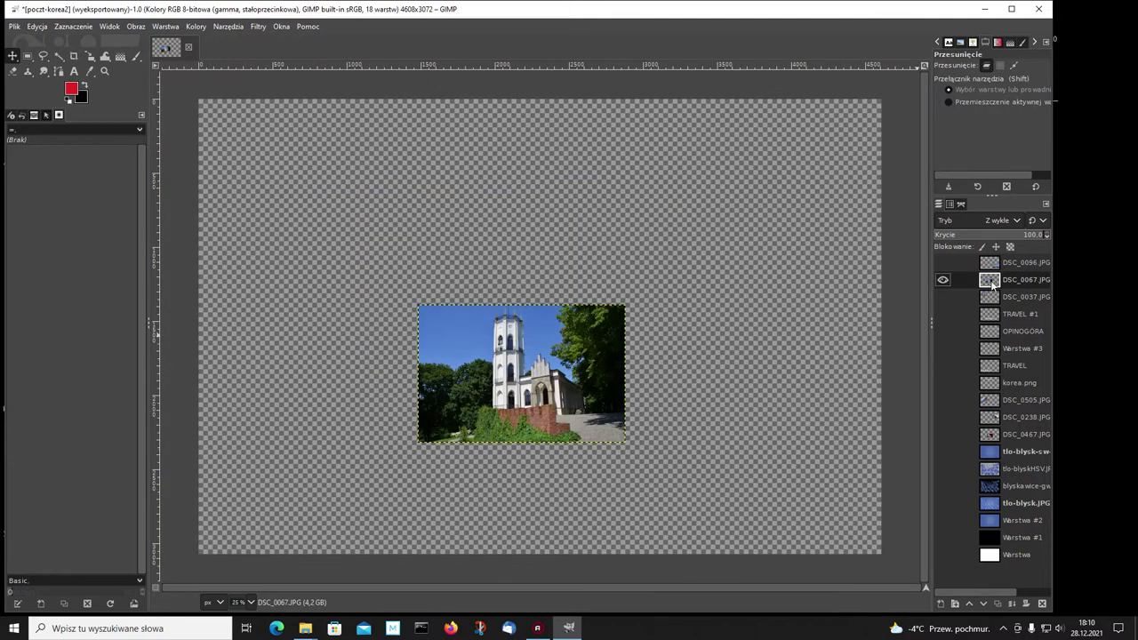
Step: Make DSC_0096 active, select its outline, and turn it into a border selection
{"action": "right_click", "coordinate": [993, 283]}
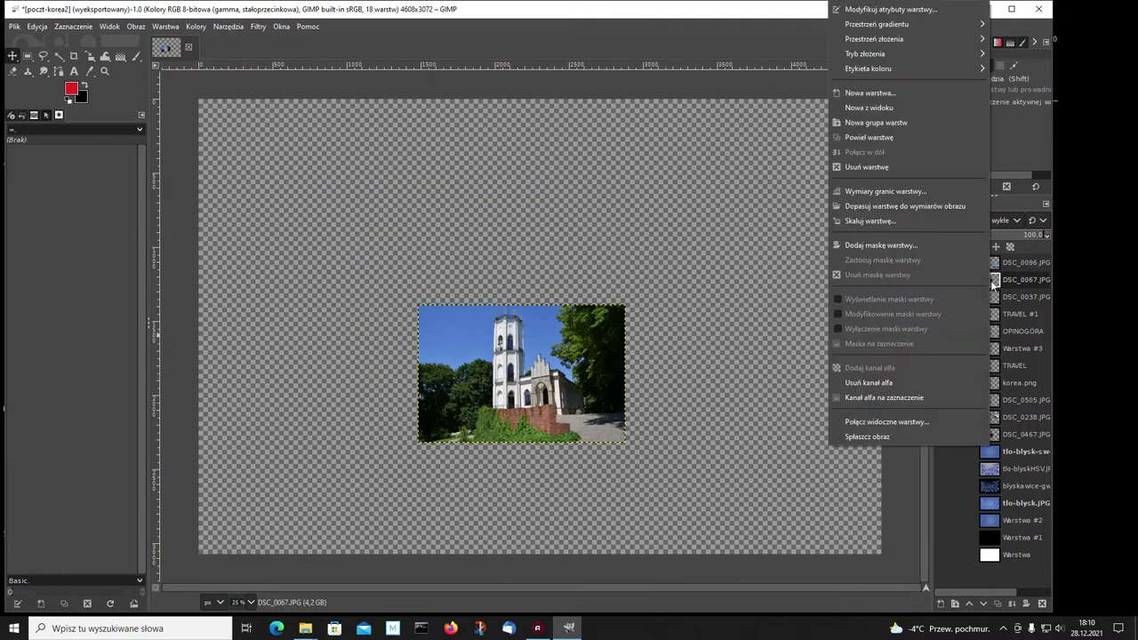
{"action": "left_click", "coordinate": [866, 397]}
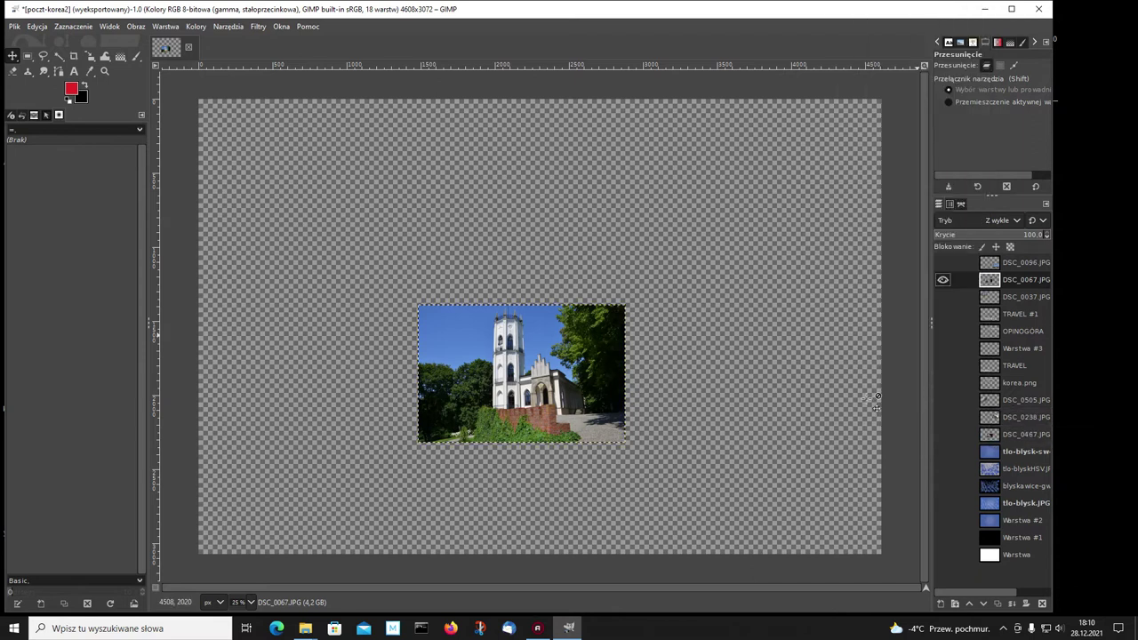
{"action": "left_click", "coordinate": [988, 263]}
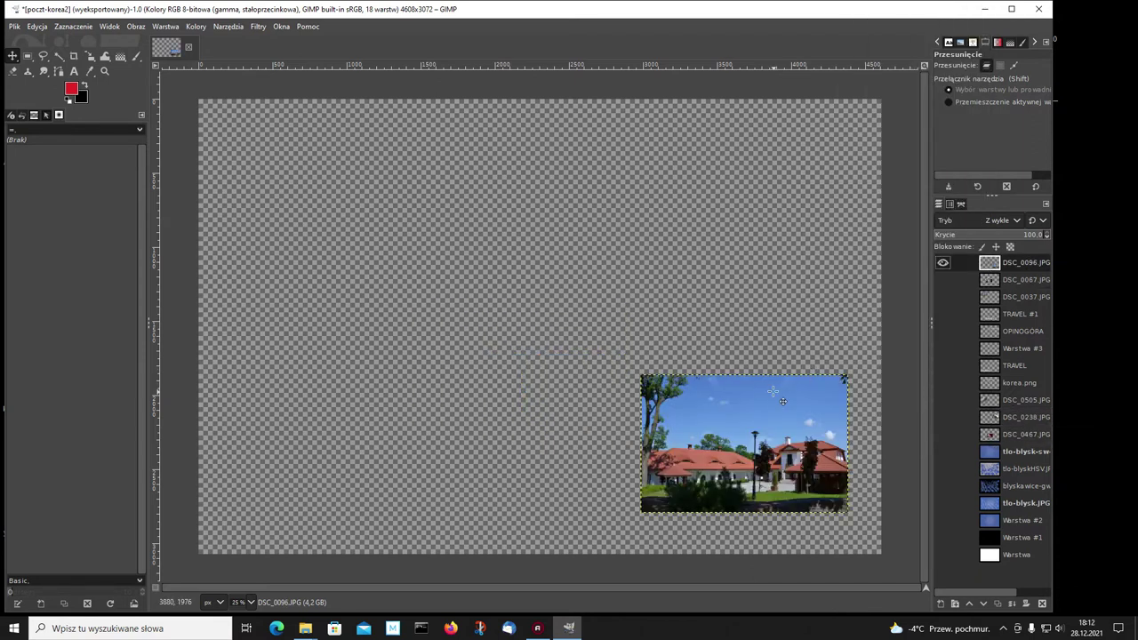
{"action": "right_click", "coordinate": [994, 262]}
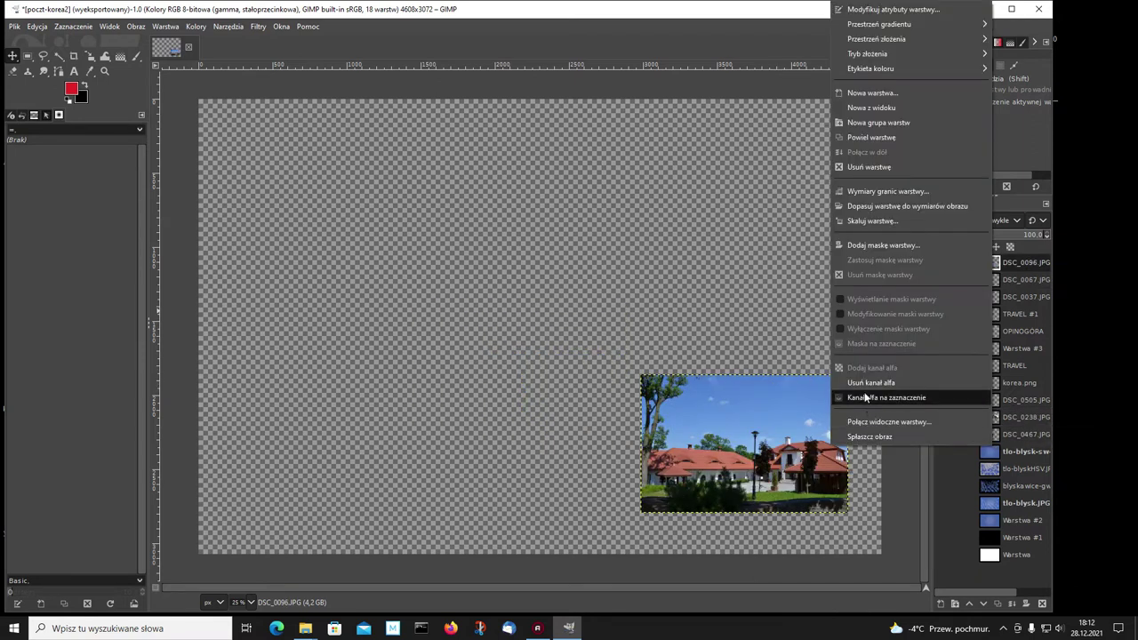
{"action": "left_click", "coordinate": [866, 398]}
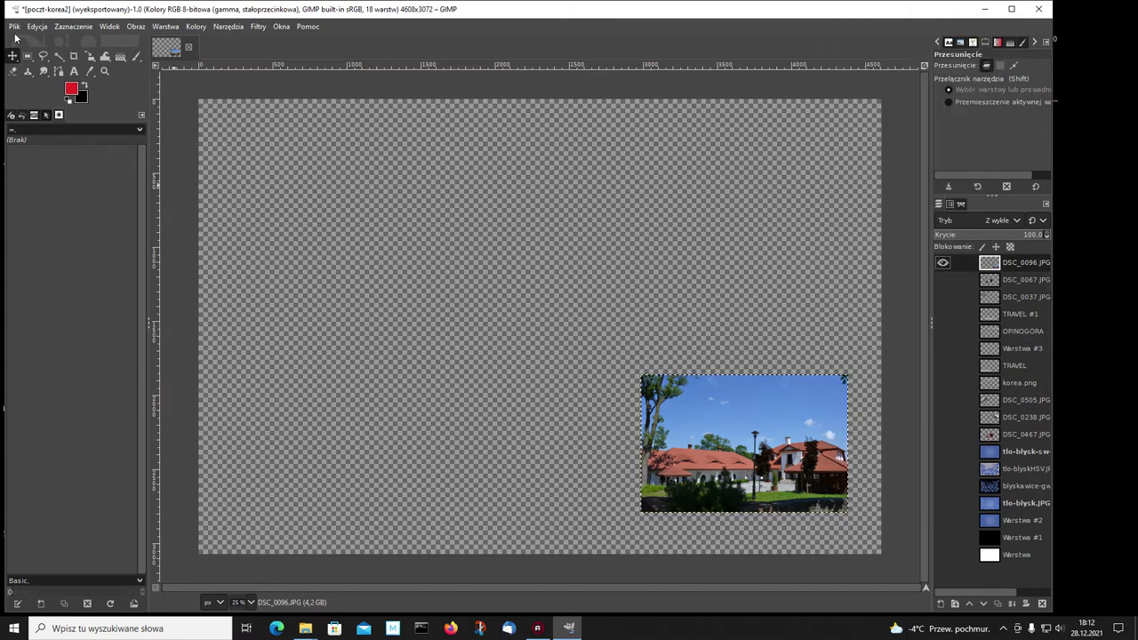
{"action": "left_click", "coordinate": [74, 27]}
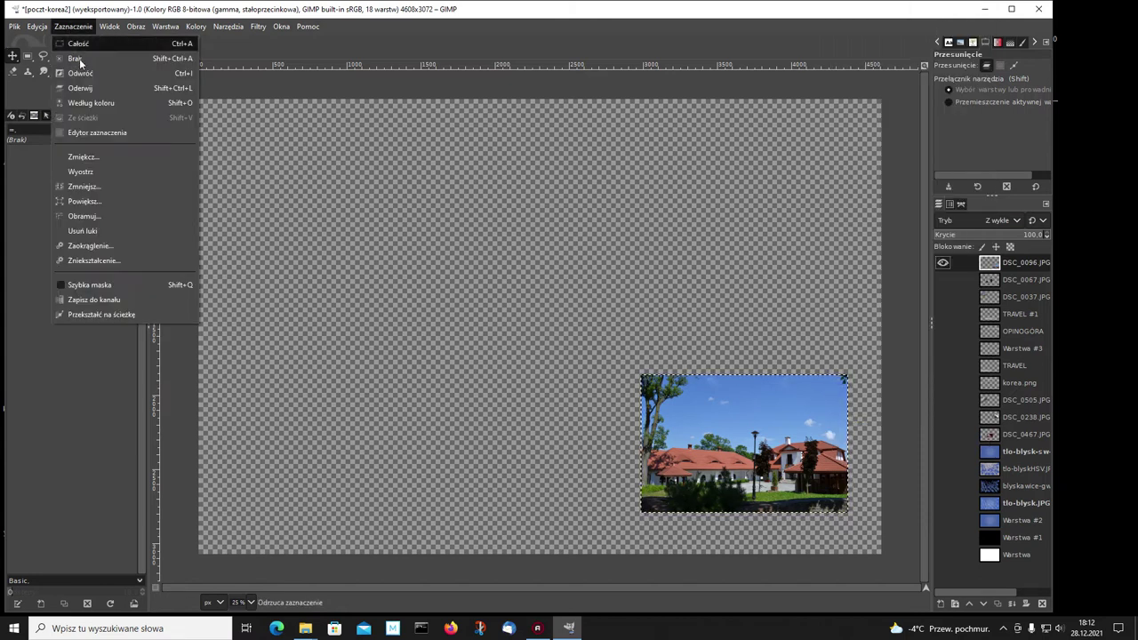
{"action": "left_click", "coordinate": [82, 216]}
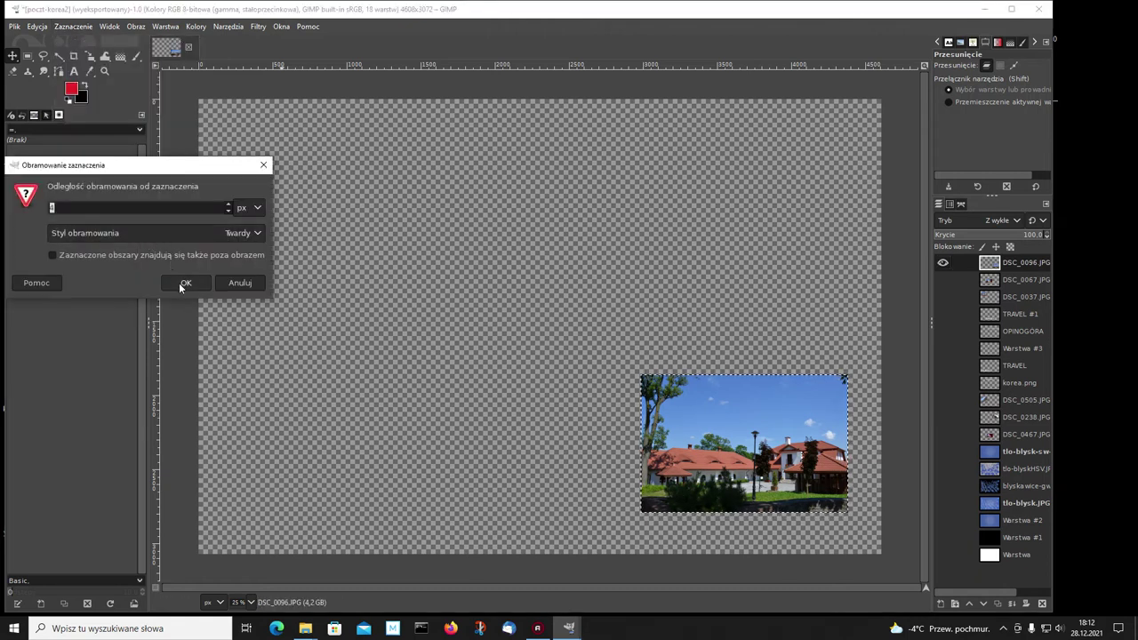
{"action": "left_click", "coordinate": [183, 282]}
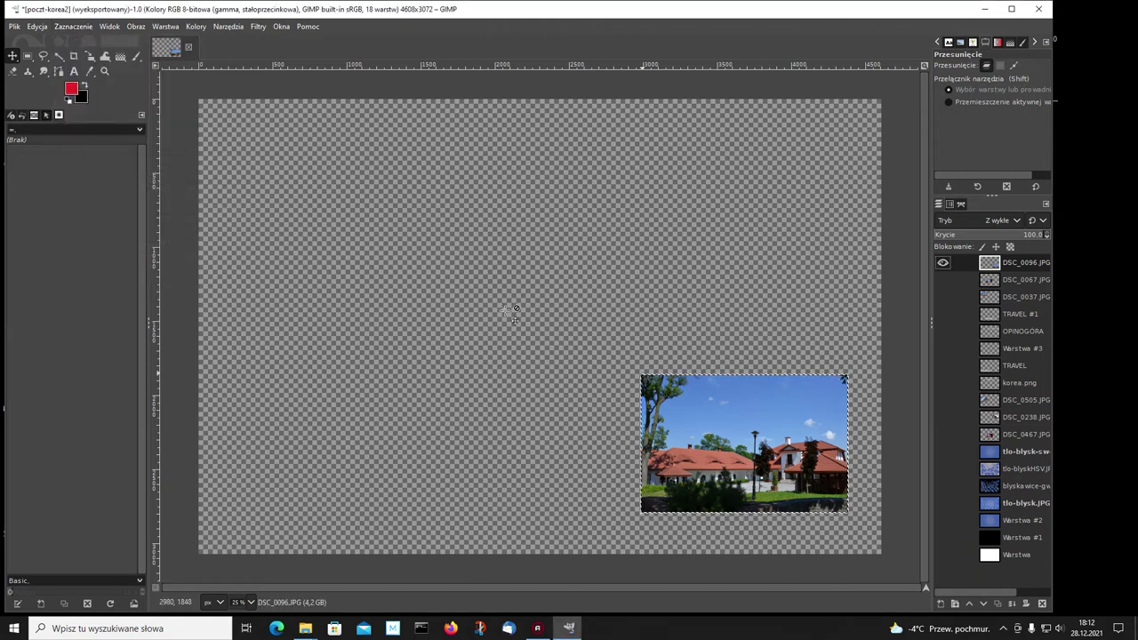
Step: Set the foreground to red e12424 and make DSC_0067 and DSC_0037 visible again
{"action": "left_click", "coordinate": [136, 56]}
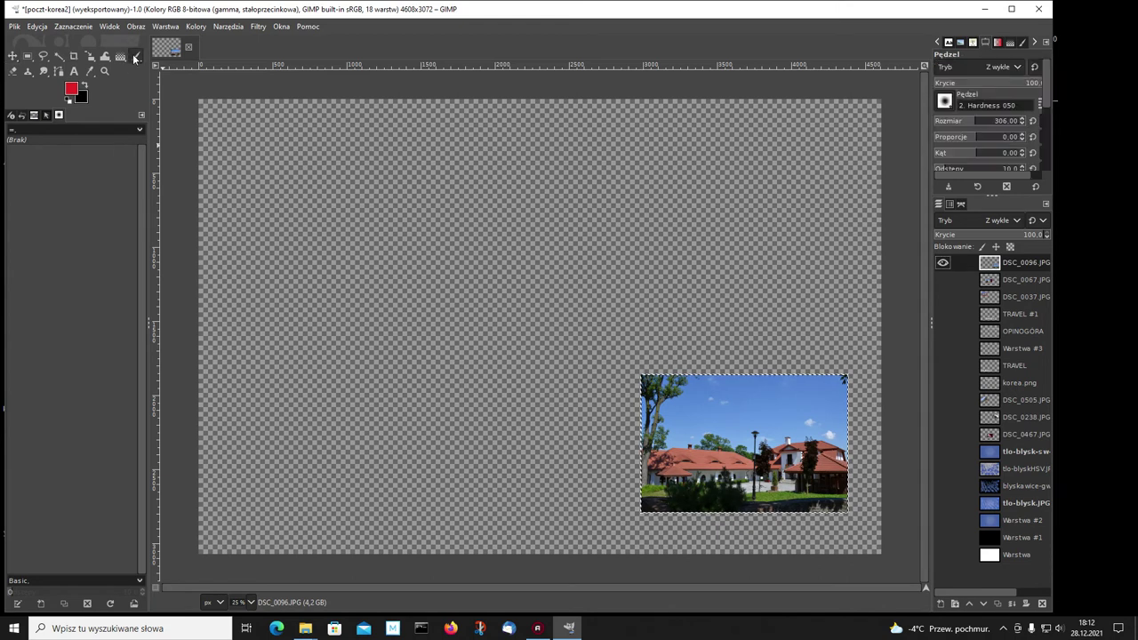
{"action": "left_click", "coordinate": [82, 90]}
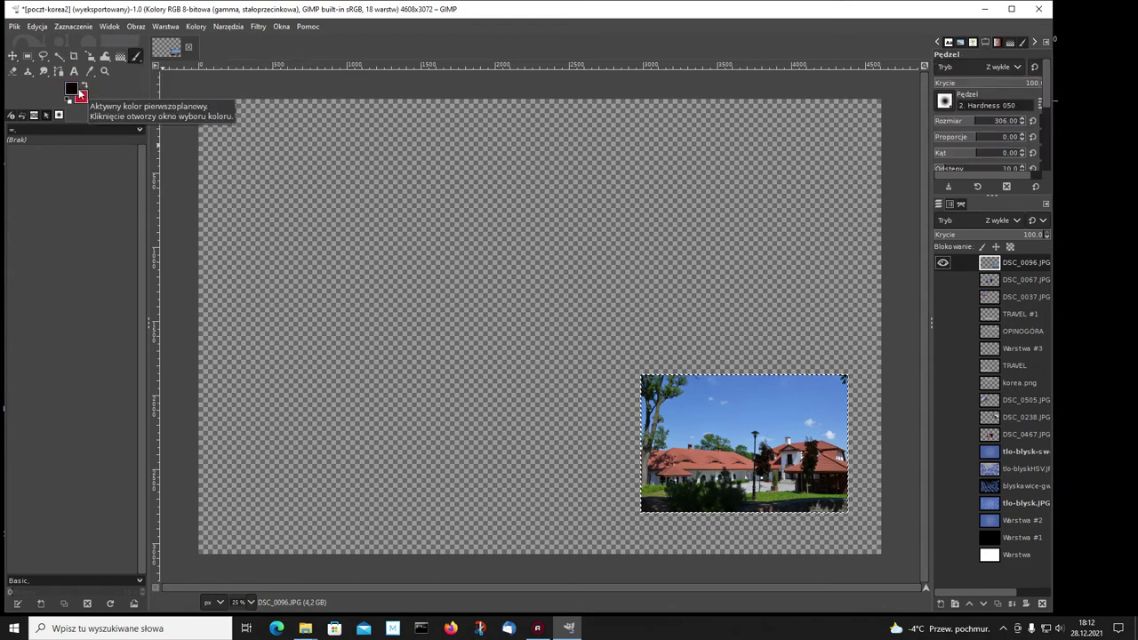
{"action": "left_click", "coordinate": [70, 100]}
{"action": "left_click", "coordinate": [81, 89]}
{"action": "left_click", "coordinate": [69, 102]}
{"action": "left_click", "coordinate": [71, 88]}
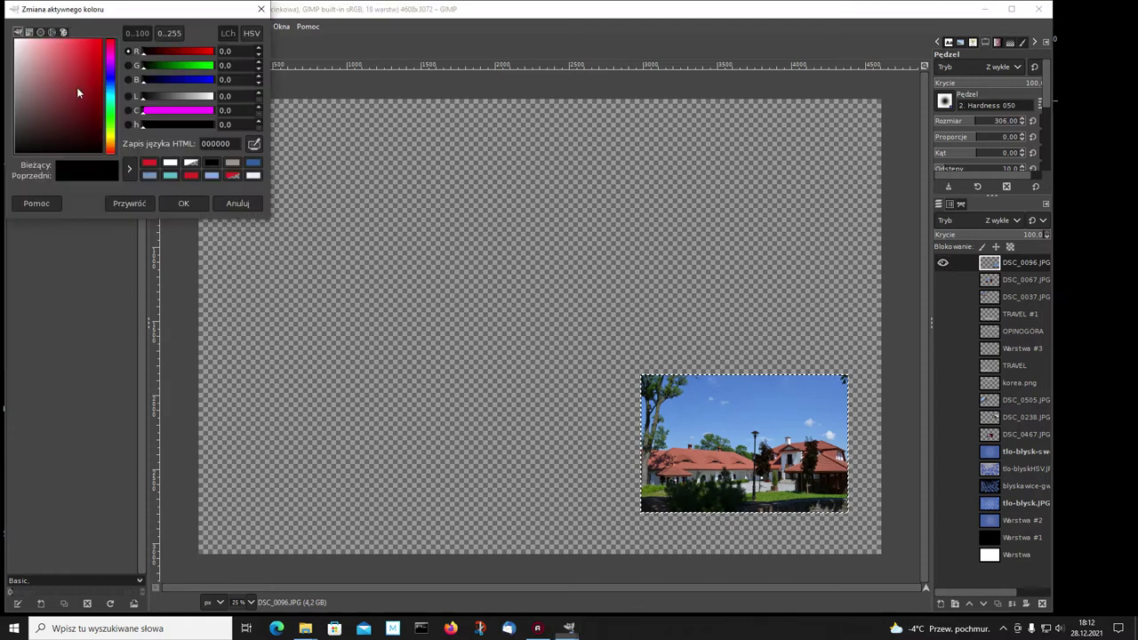
{"action": "left_click", "coordinate": [148, 163]}
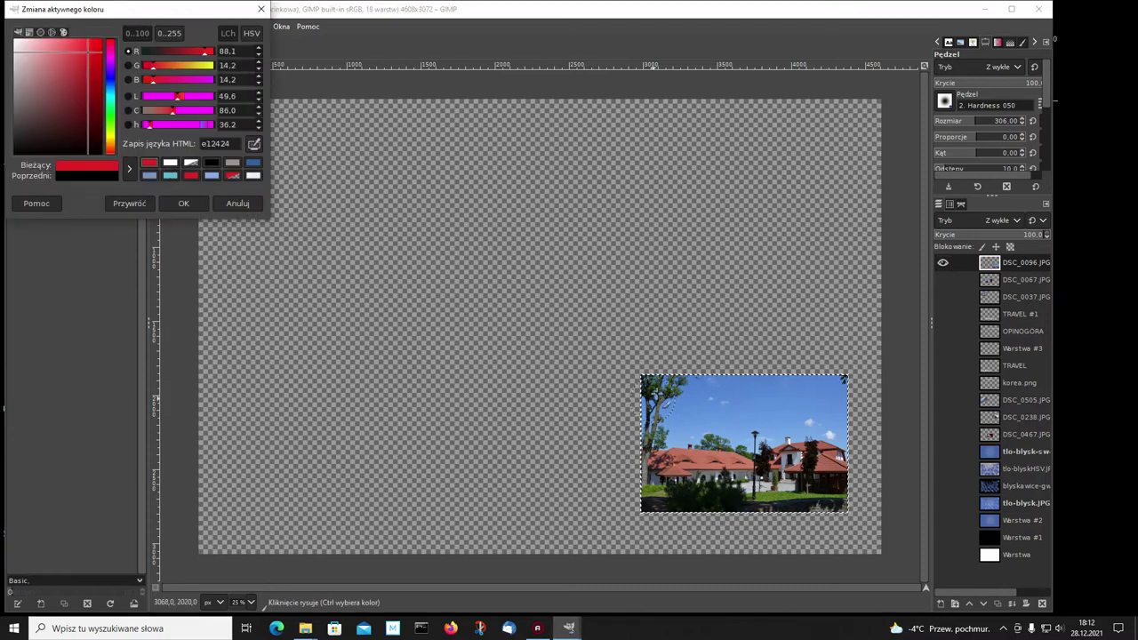
{"action": "left_click", "coordinate": [177, 204]}
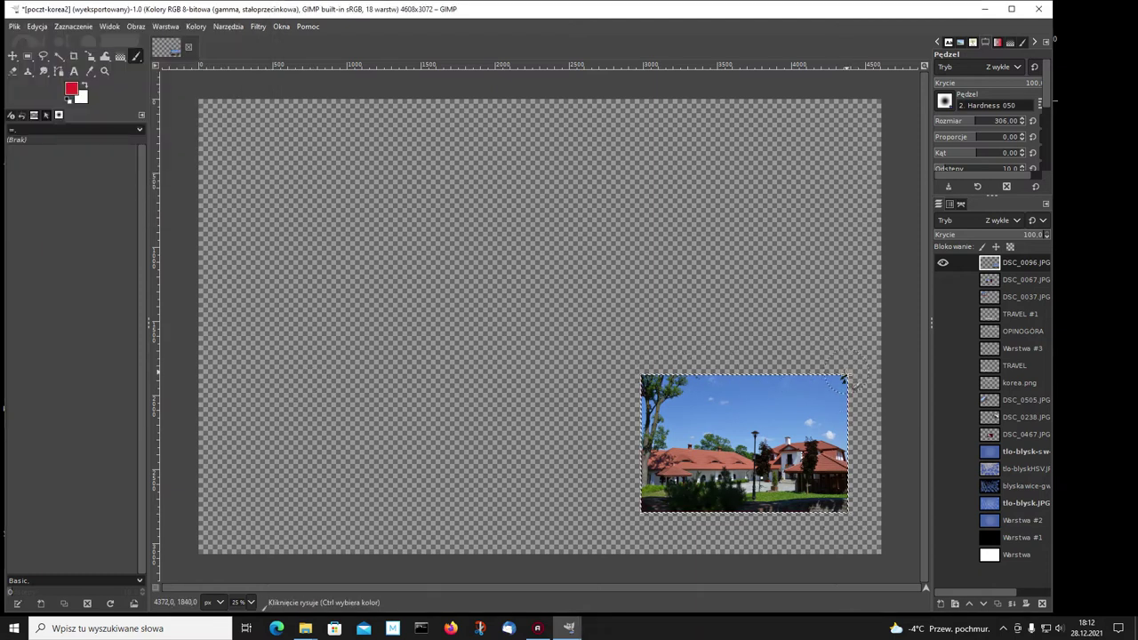
{"action": "left_click", "coordinate": [942, 280]}
{"action": "left_click", "coordinate": [943, 297]}
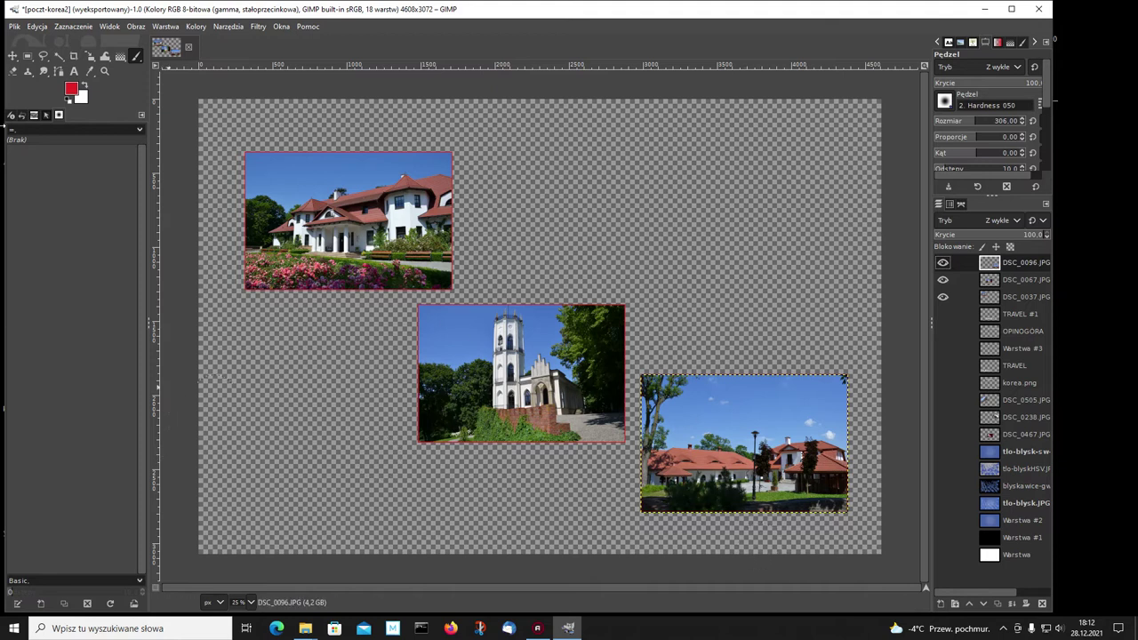
Step: Resize the DSC_0096 layer to the full image size
{"action": "left_click", "coordinate": [13, 56]}
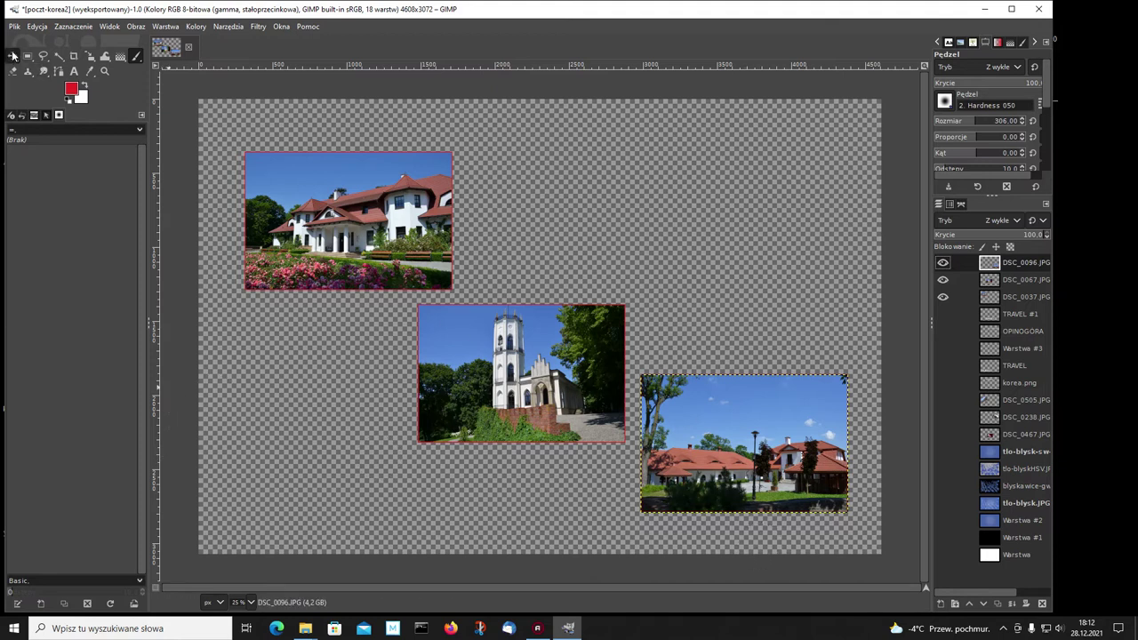
{"action": "right_click", "coordinate": [764, 438]}
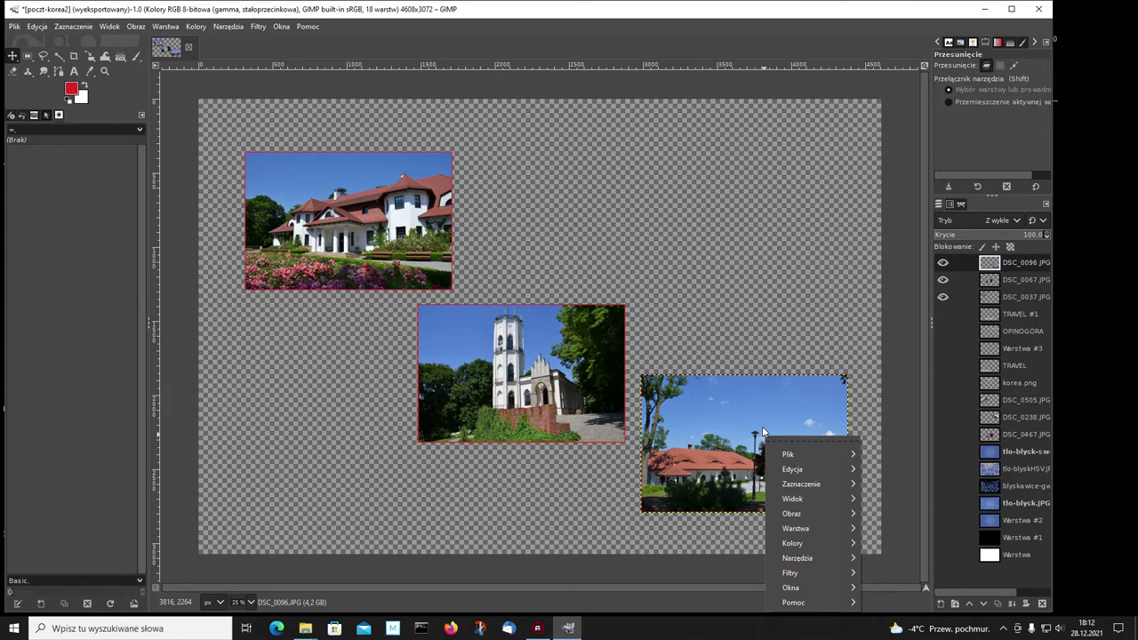
{"action": "left_click", "coordinate": [762, 426]}
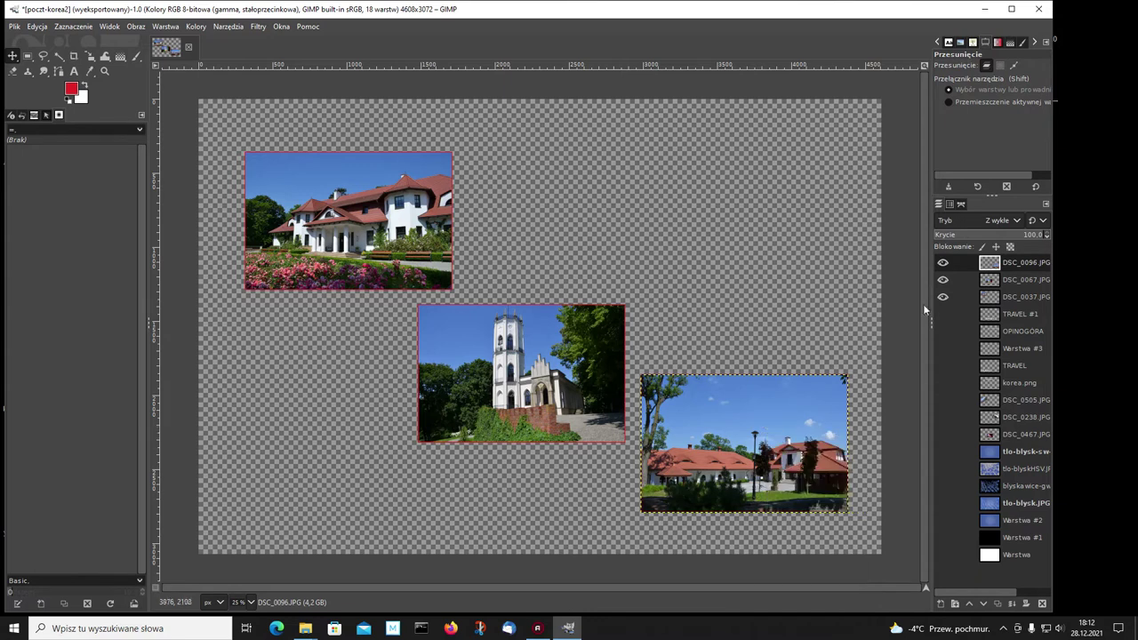
{"action": "right_click", "coordinate": [991, 265]}
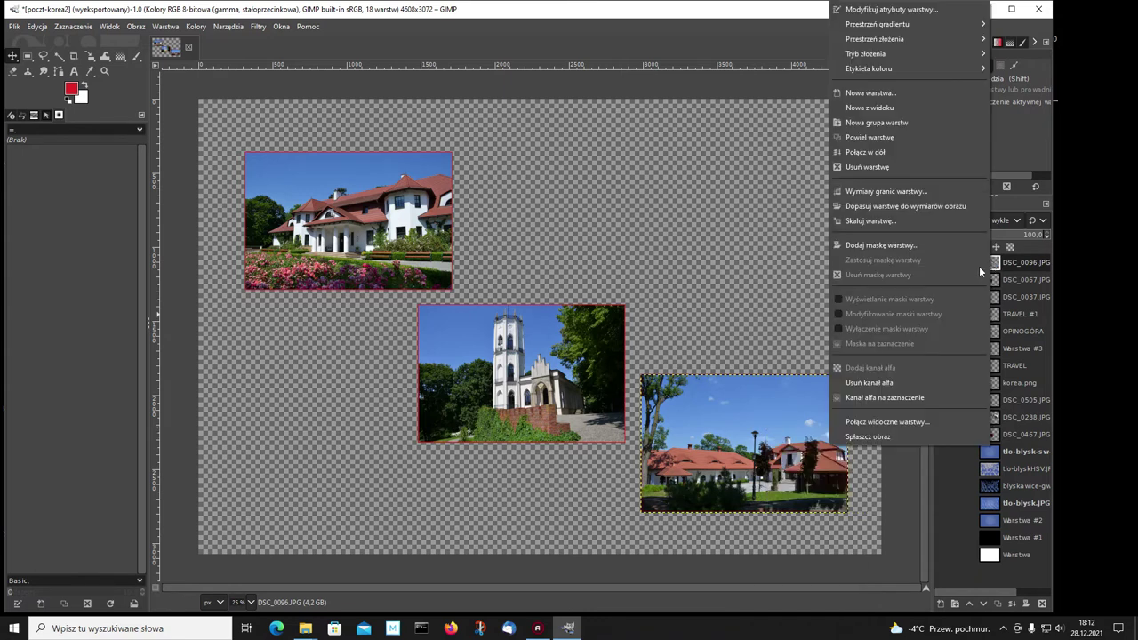
{"action": "left_click", "coordinate": [886, 206]}
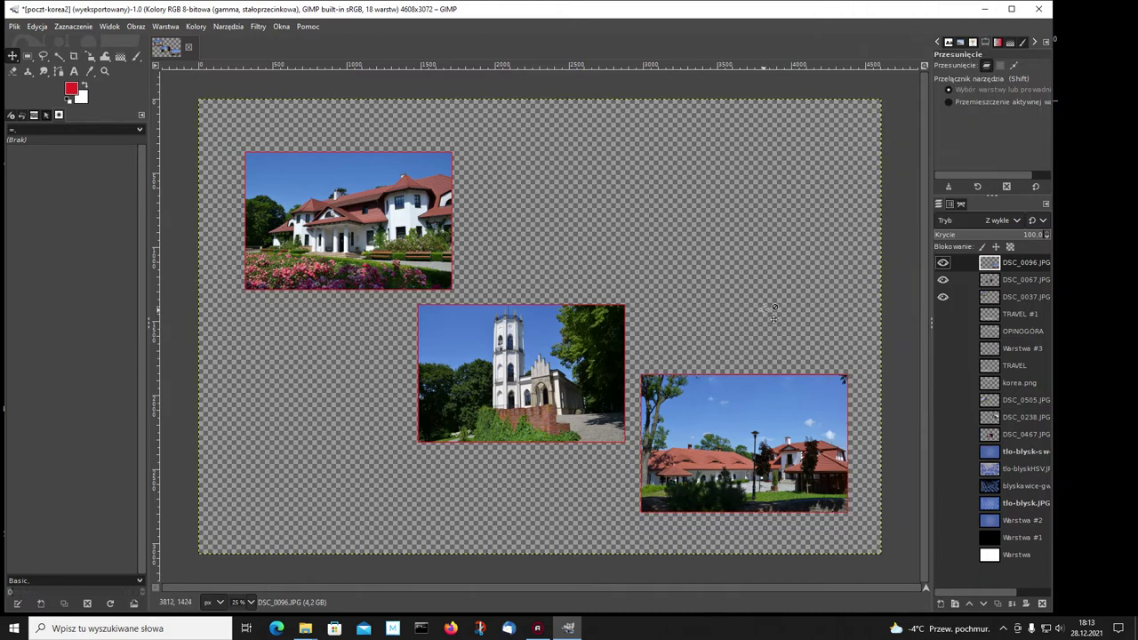
Step: Preview each blue background layer in turn, leaving them all hidden
{"action": "left_click", "coordinate": [943, 521]}
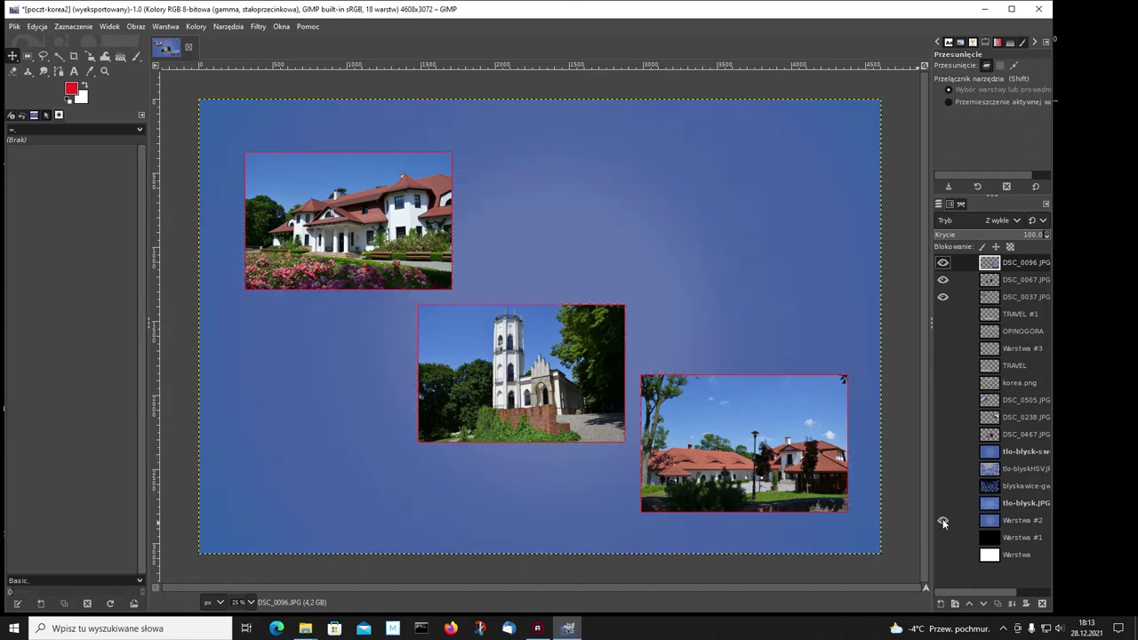
{"action": "left_click", "coordinate": [942, 518]}
{"action": "left_click", "coordinate": [939, 503]}
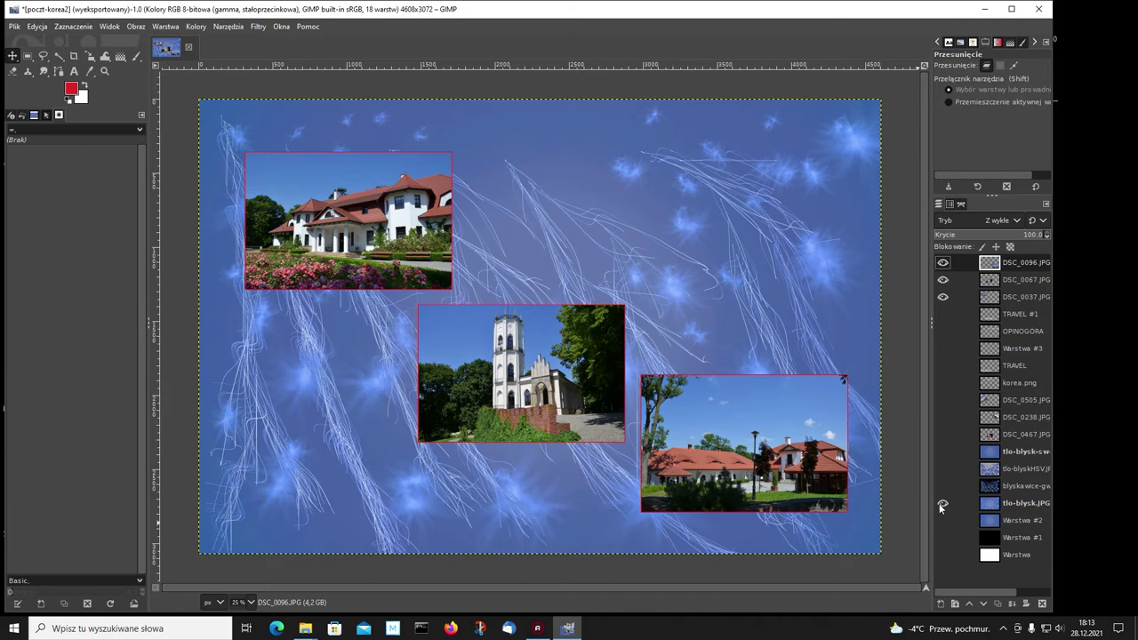
{"action": "left_click", "coordinate": [938, 503]}
{"action": "left_click", "coordinate": [940, 487]}
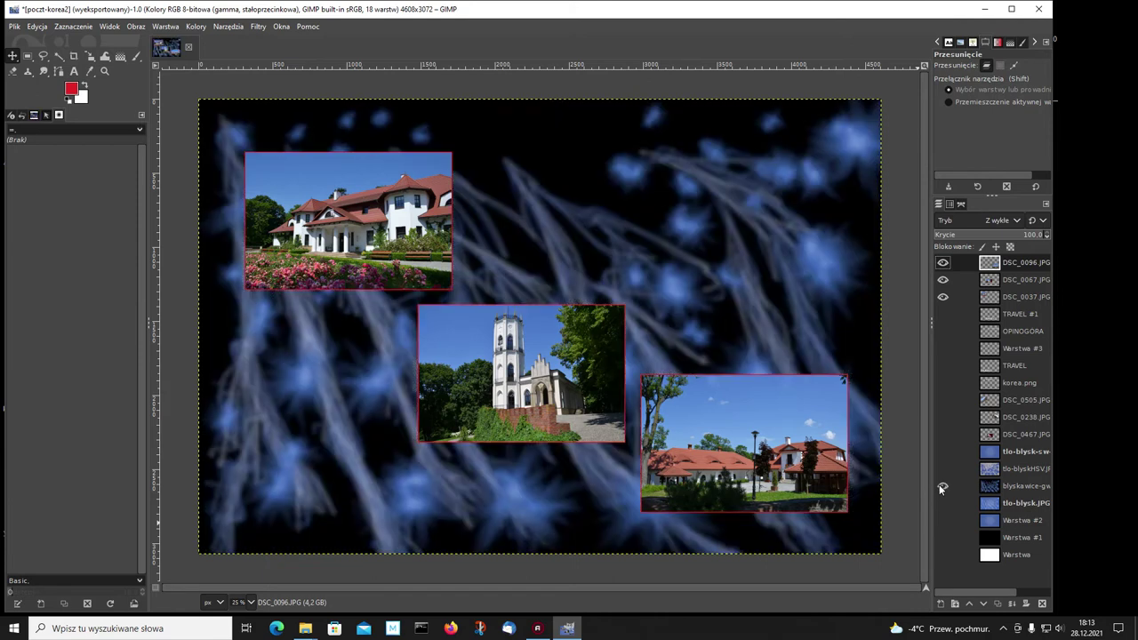
{"action": "left_click", "coordinate": [941, 486]}
{"action": "left_click", "coordinate": [939, 471]}
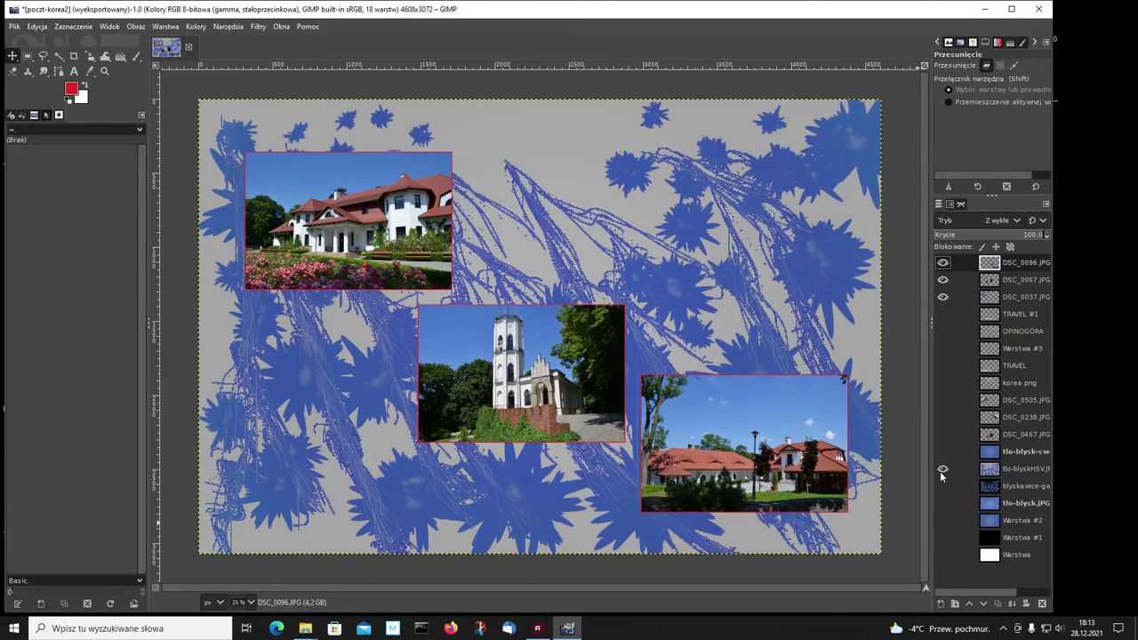
{"action": "left_click", "coordinate": [941, 470]}
{"action": "left_click", "coordinate": [942, 453]}
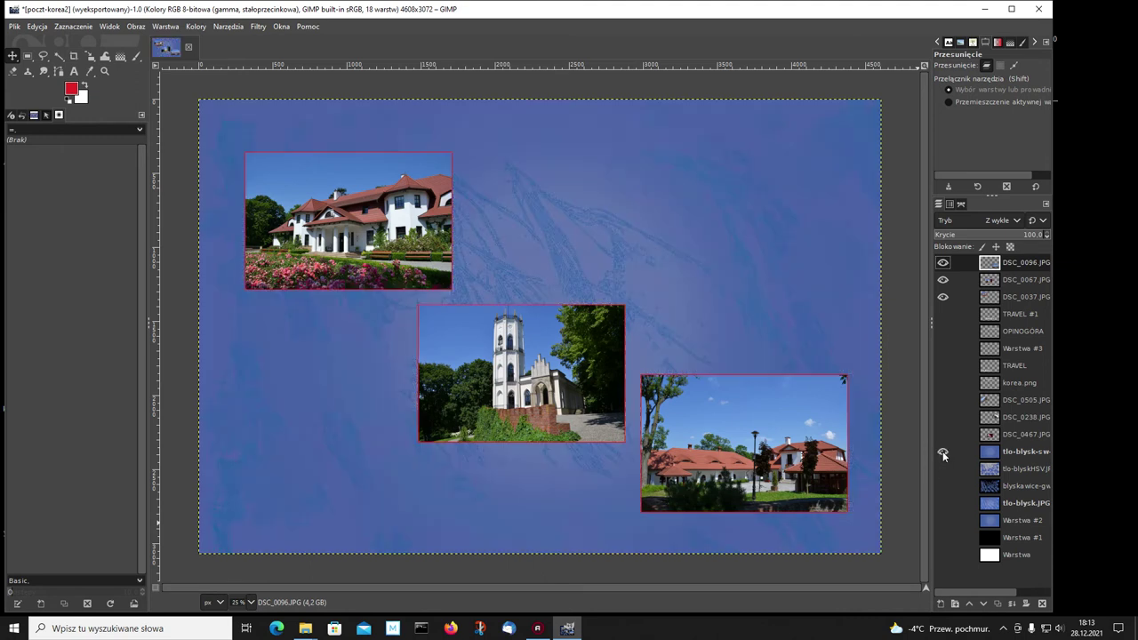
{"action": "left_click", "coordinate": [943, 452]}
{"action": "key", "text": "alt+Tab"}
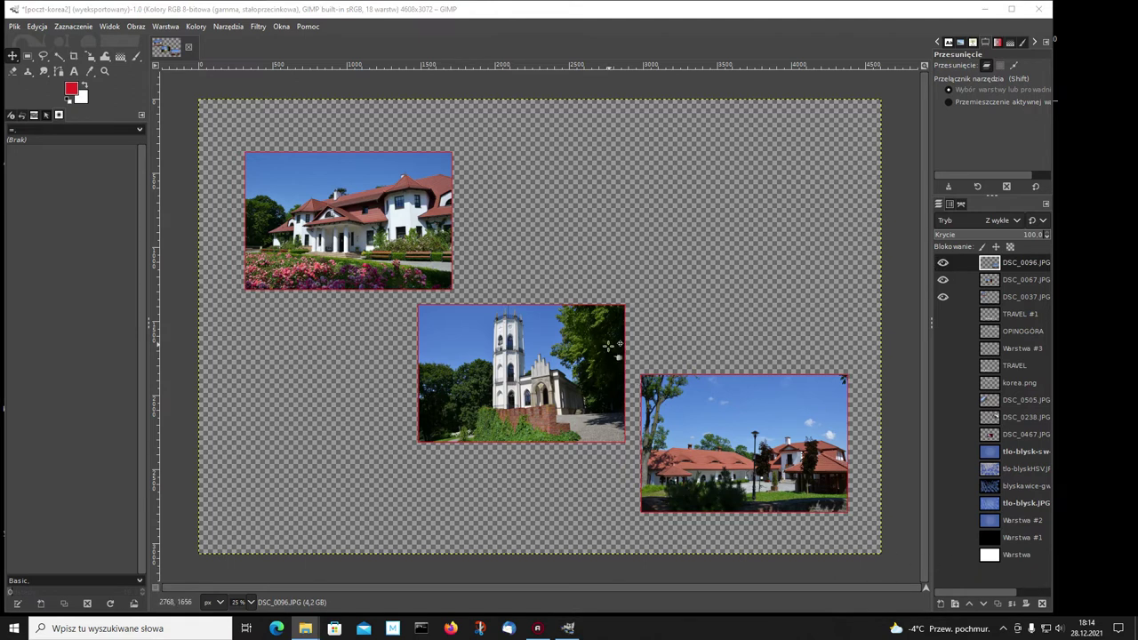
Step: Add DSC_0207.JPG as a layer and lower it beneath the photos
{"action": "left_click_drag", "start_coordinate": [616, 350], "coordinate": [616, 350]}
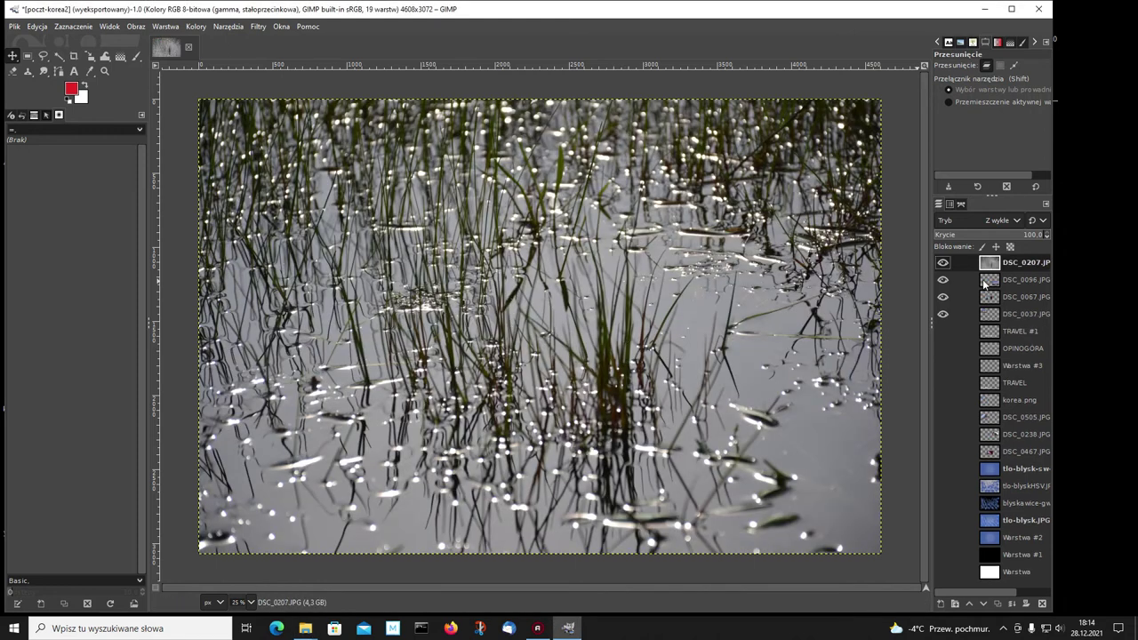
{"action": "left_click", "coordinate": [984, 604]}
{"action": "left_click", "coordinate": [983, 605]}
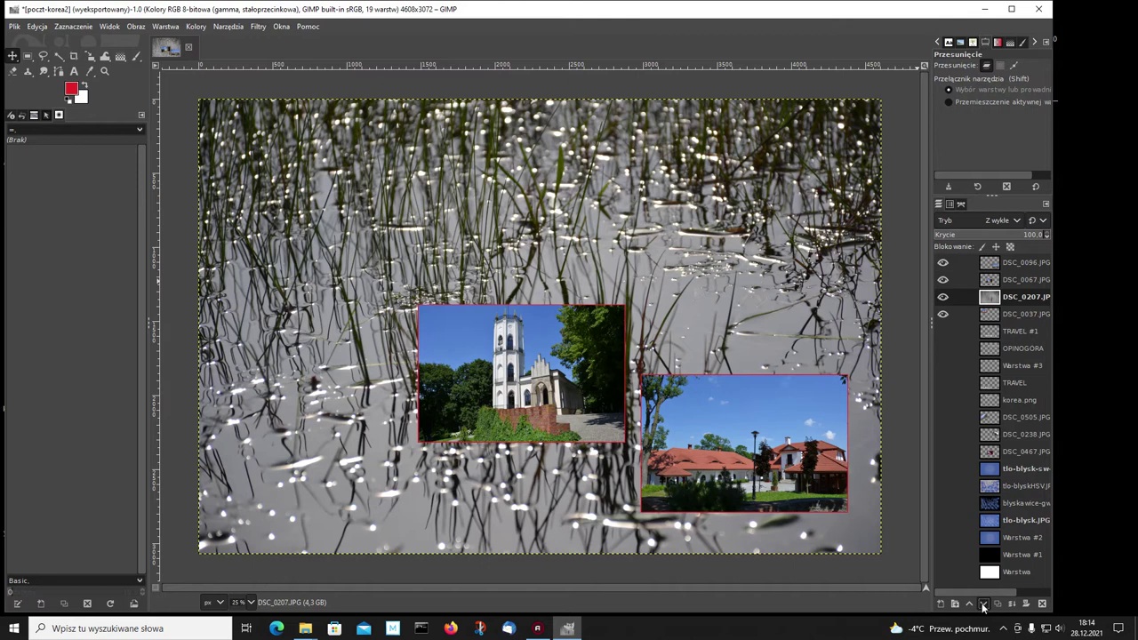
{"action": "left_click", "coordinate": [984, 605]}
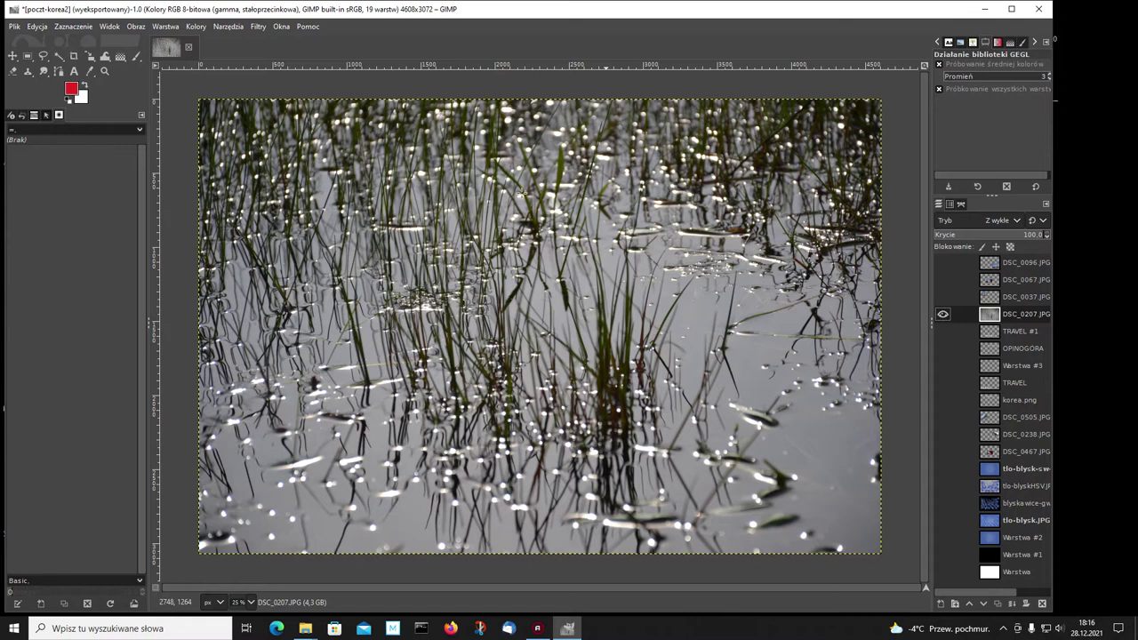
Step: Desaturate the reed layer using Luma and show the three photo layers again
{"action": "left_click", "coordinate": [195, 26]}
{"action": "mouse_move", "coordinate": [218, 284]}
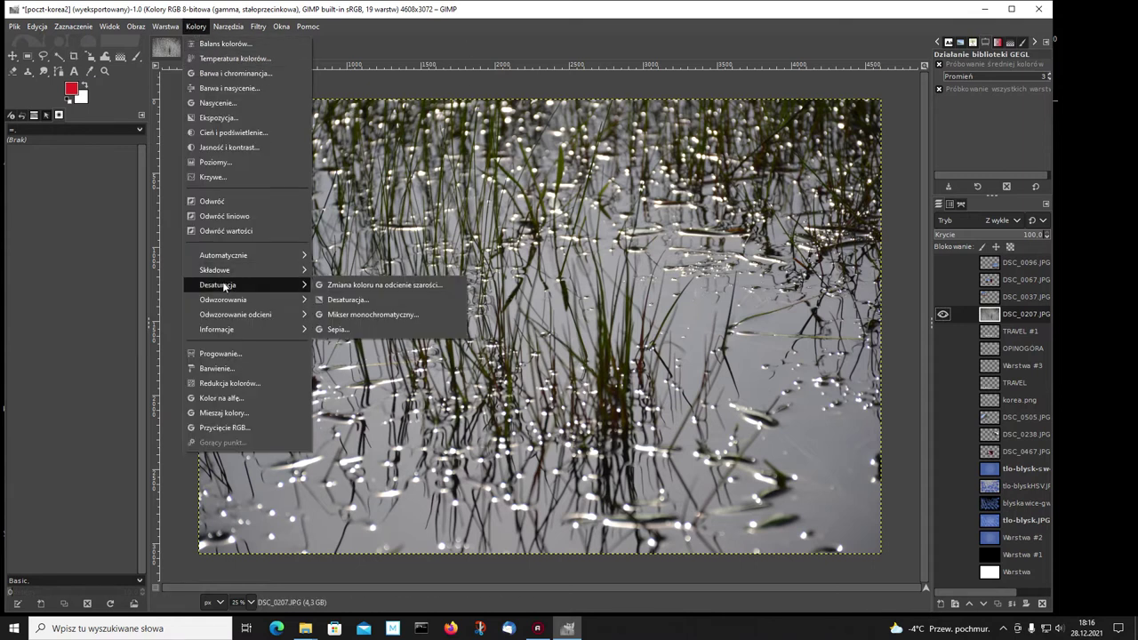
{"action": "left_click", "coordinate": [331, 304]}
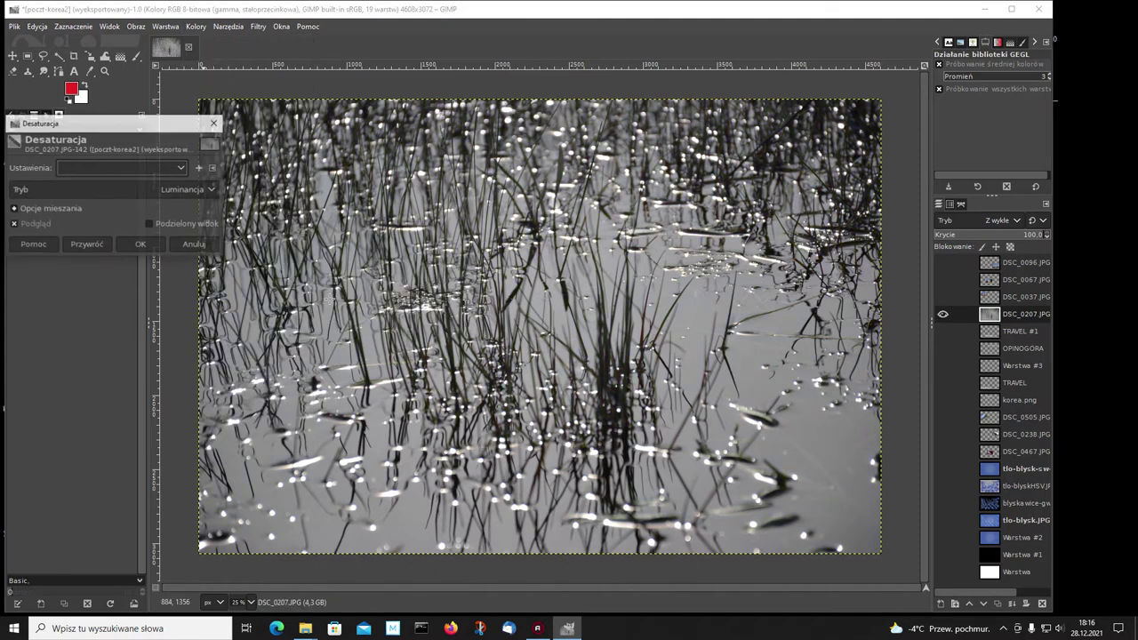
{"action": "left_click", "coordinate": [214, 190]}
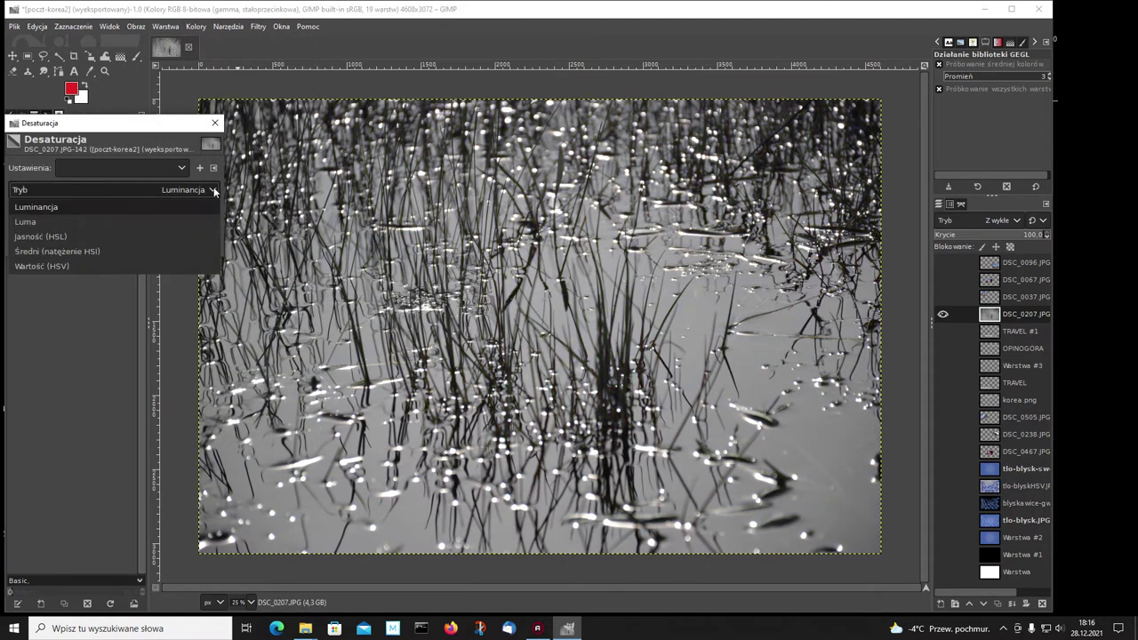
{"action": "left_click", "coordinate": [38, 222]}
{"action": "key", "text": "Return"}
{"action": "left_click", "coordinate": [943, 296]}
{"action": "left_click", "coordinate": [942, 279]}
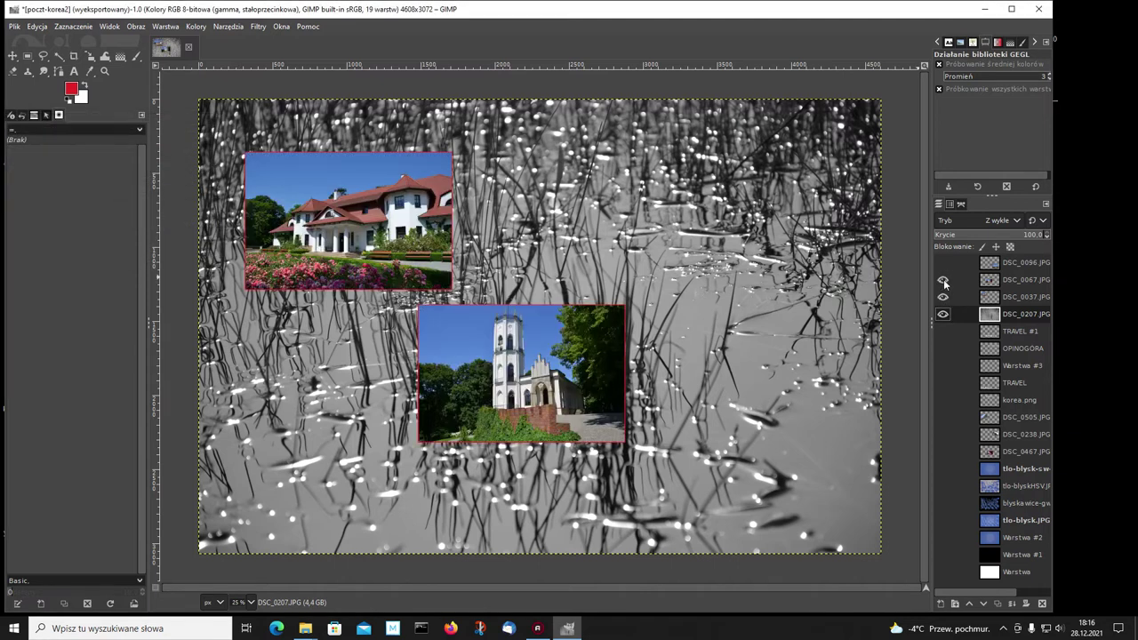
{"action": "left_click", "coordinate": [943, 262]}
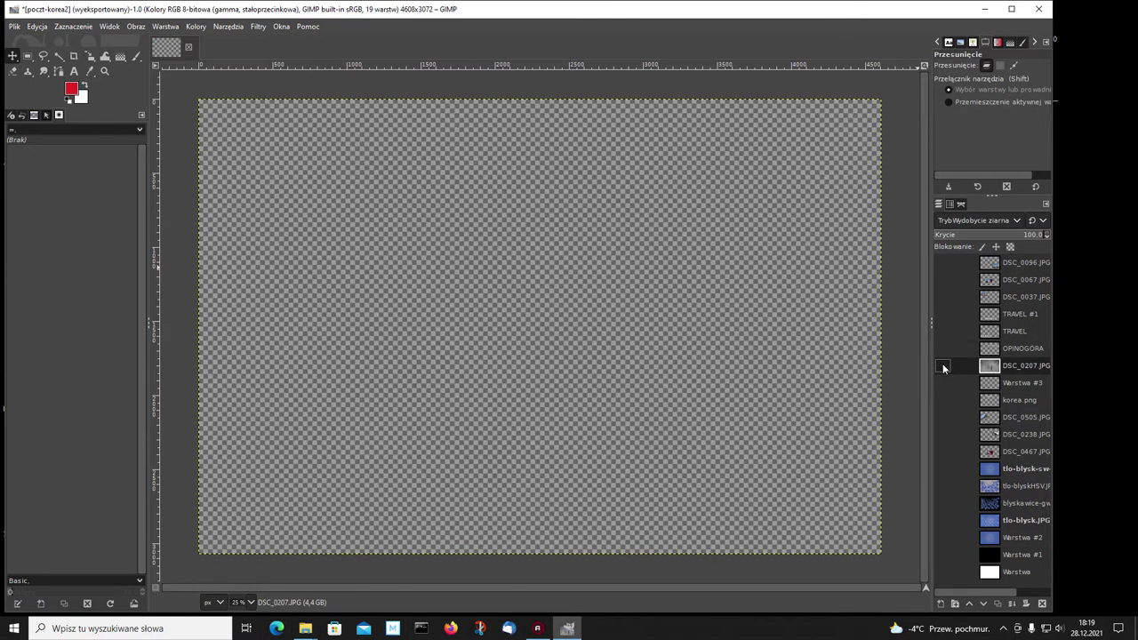
Step: Toggle the reed and tlo-blysk-sw layers, leaving both visible
{"action": "left_click", "coordinate": [944, 367]}
{"action": "left_click", "coordinate": [944, 366]}
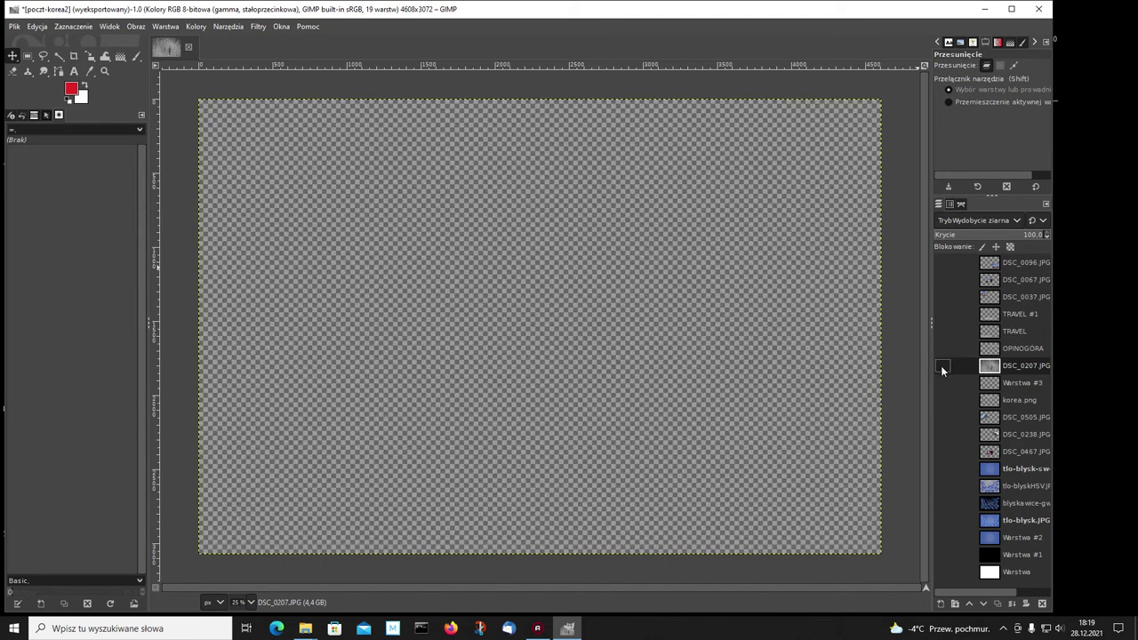
{"action": "left_click", "coordinate": [942, 468]}
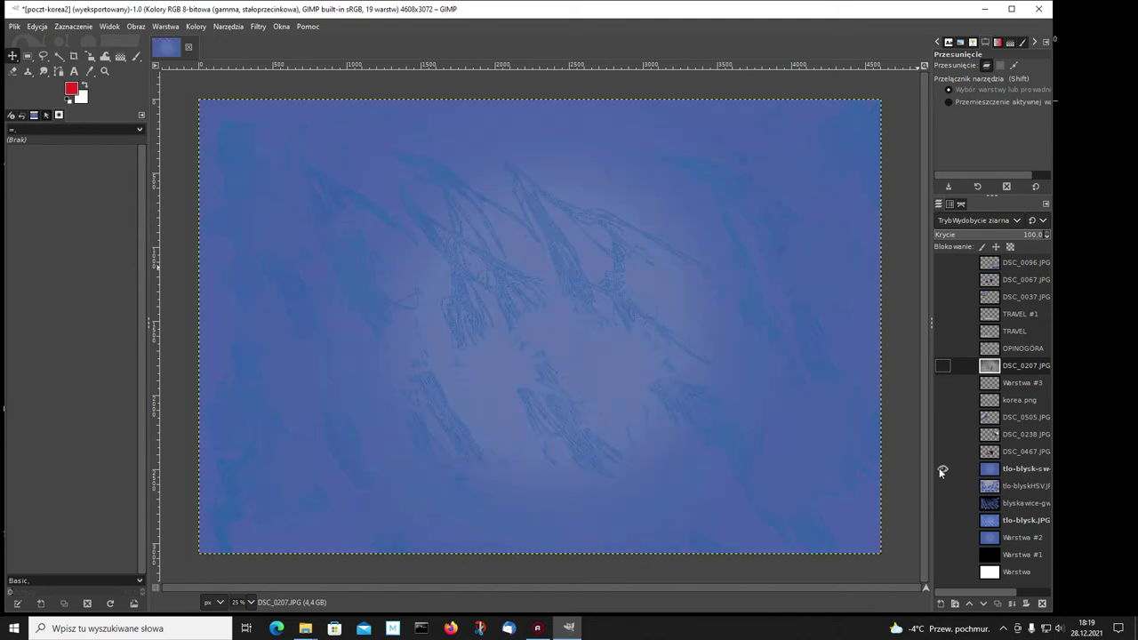
{"action": "left_click", "coordinate": [942, 468]}
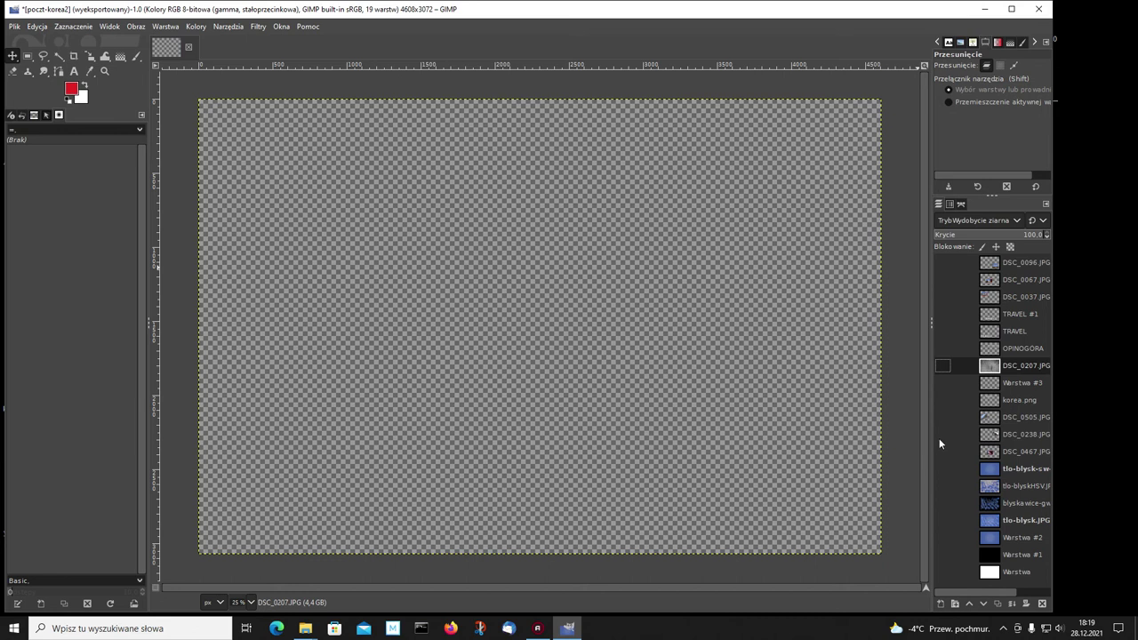
{"action": "left_click", "coordinate": [942, 366]}
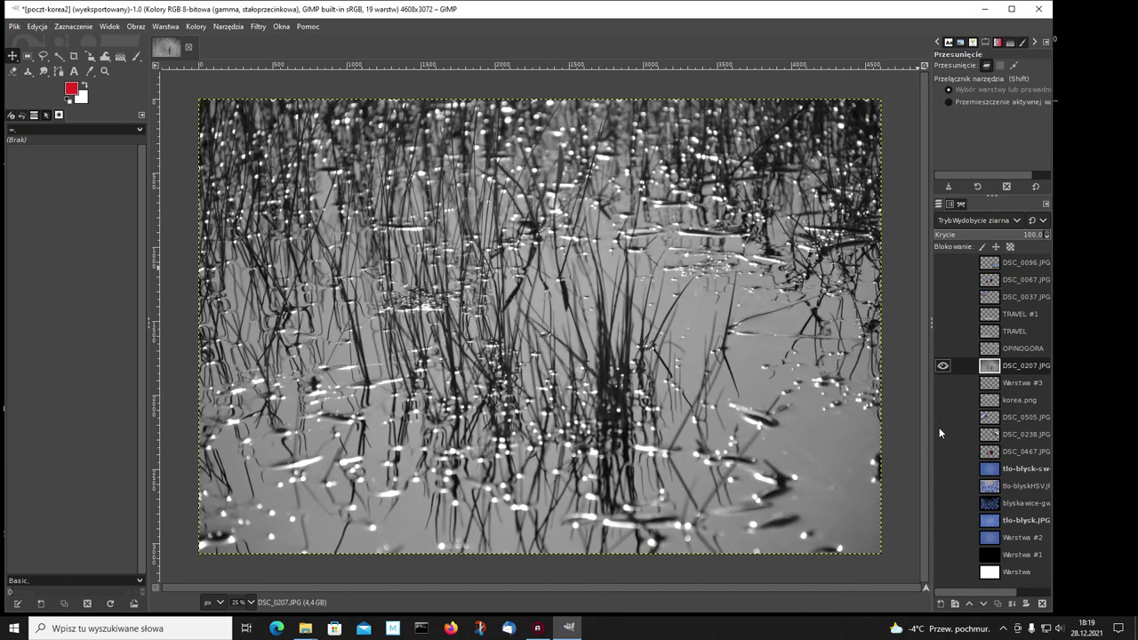
{"action": "left_click", "coordinate": [941, 469]}
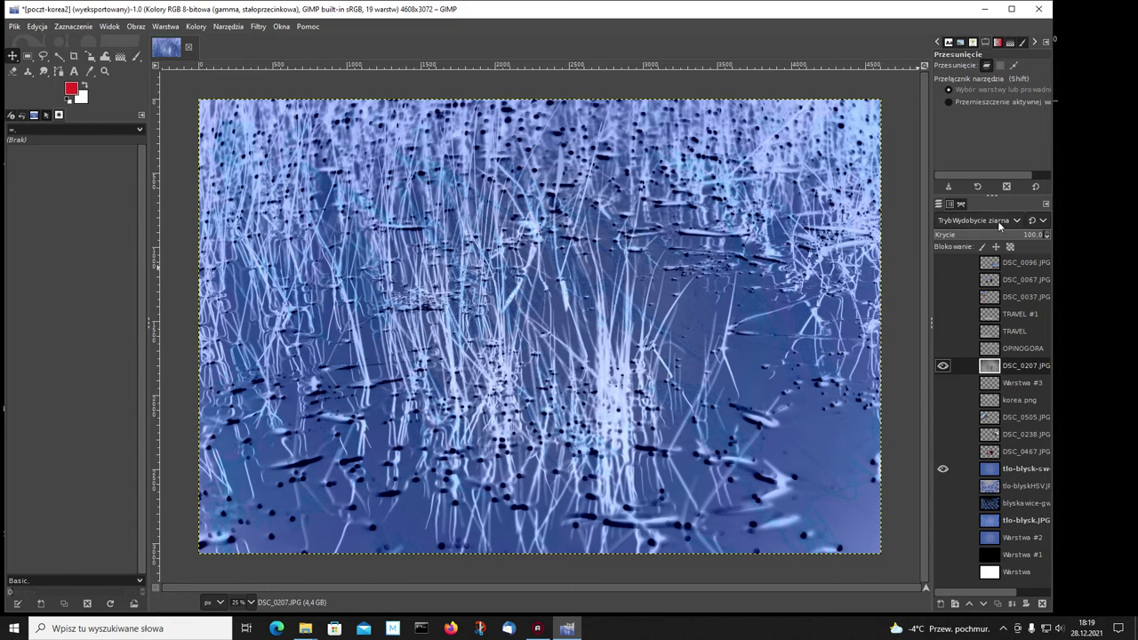
Step: Try Normal, Łączenie, Multiply and Hard light blend modes on the reed layer
{"action": "left_click", "coordinate": [1017, 220]}
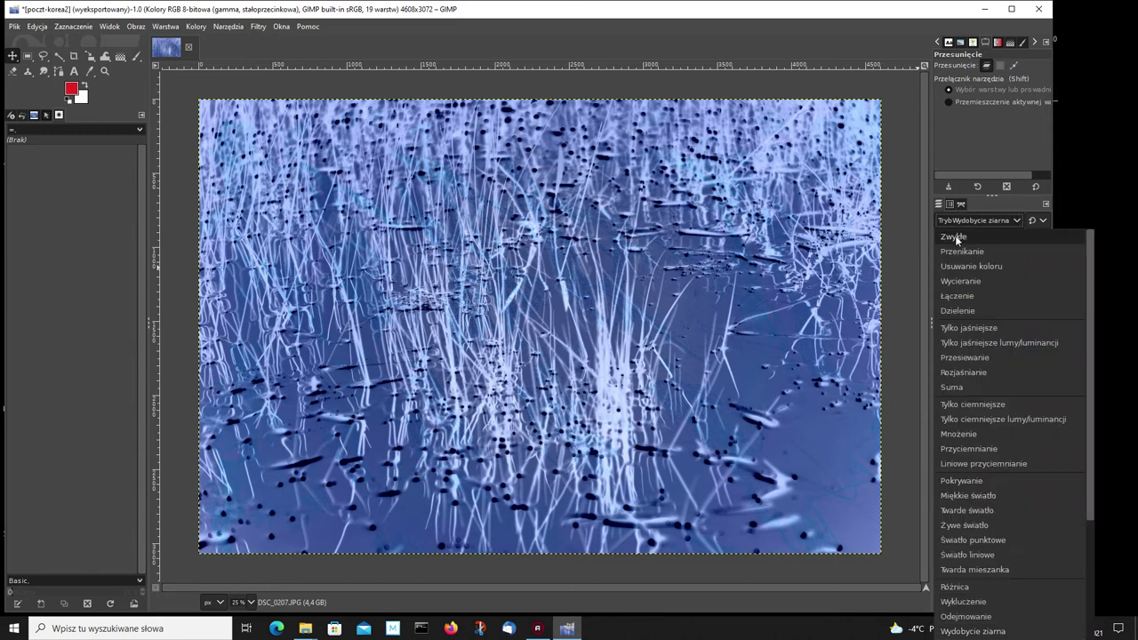
{"action": "left_click", "coordinate": [955, 239]}
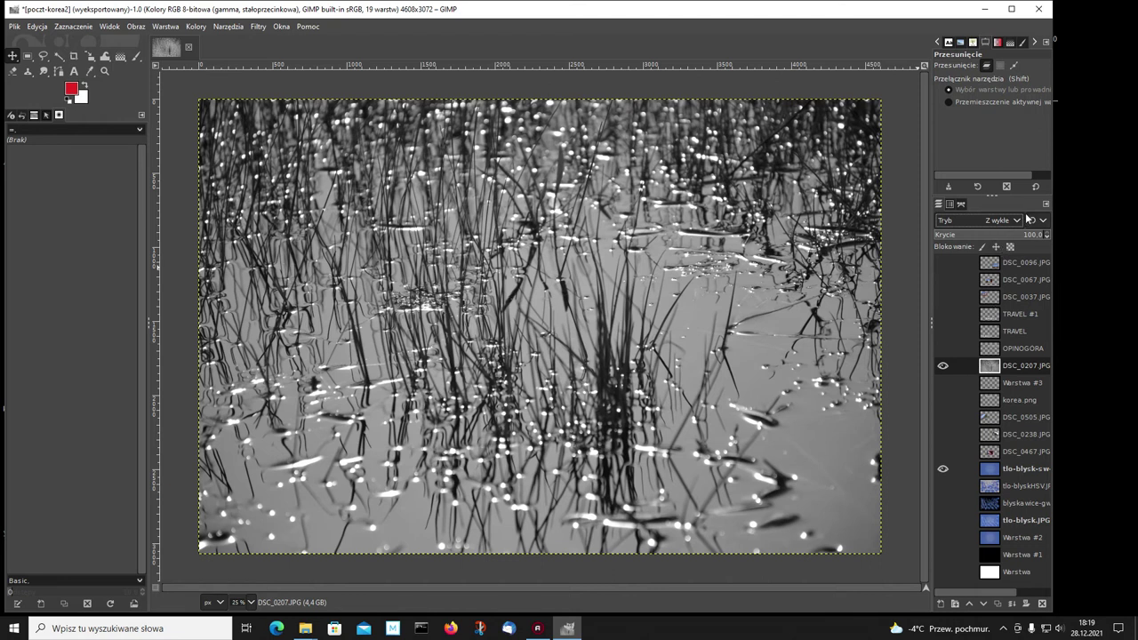
{"action": "left_click", "coordinate": [1017, 221]}
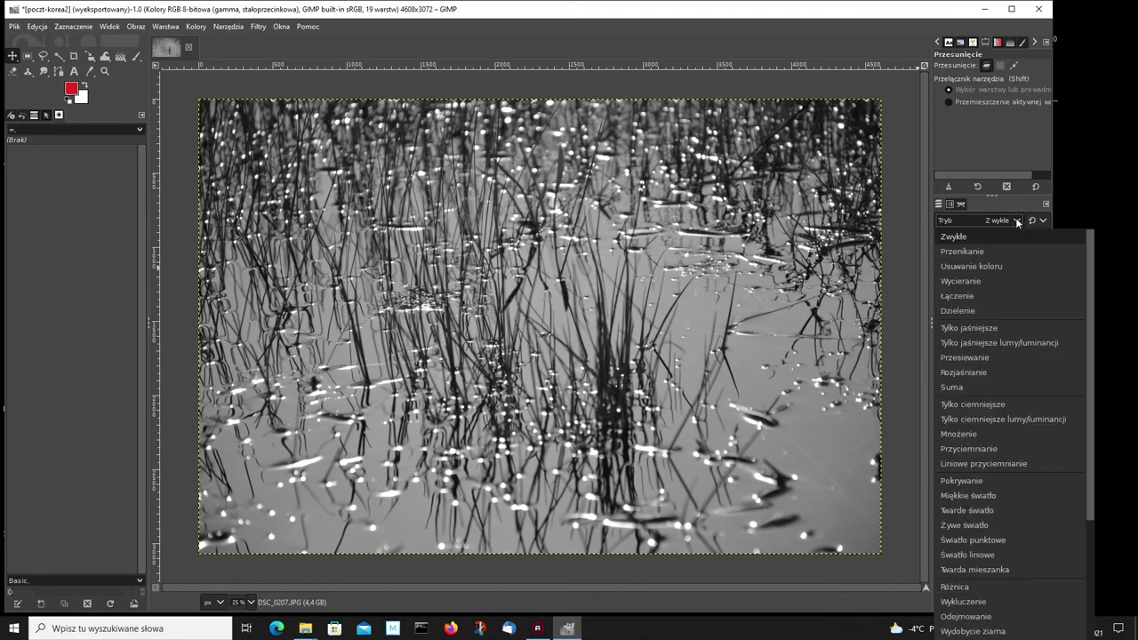
{"action": "left_click", "coordinate": [956, 295]}
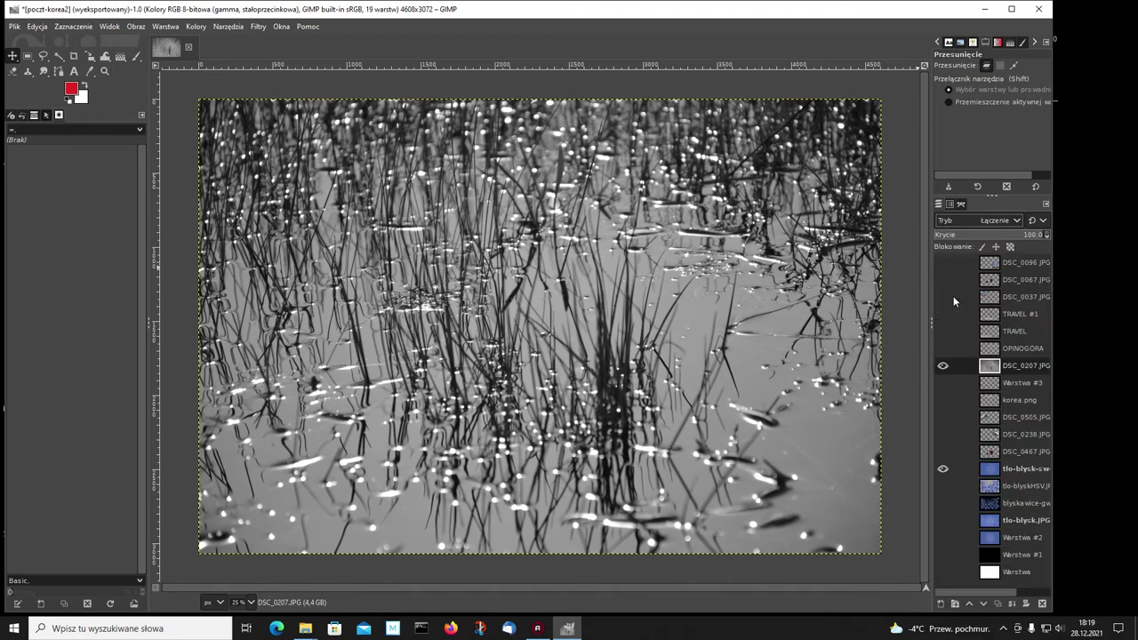
{"action": "left_click", "coordinate": [1017, 220]}
{"action": "left_click", "coordinate": [951, 432]}
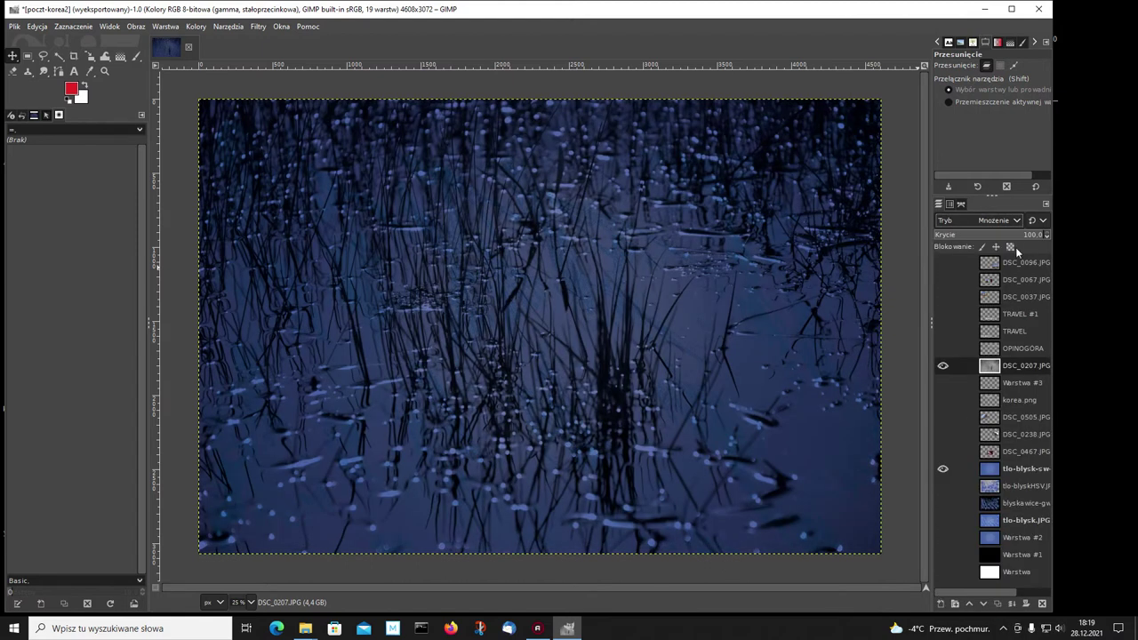
{"action": "left_click", "coordinate": [1017, 220]}
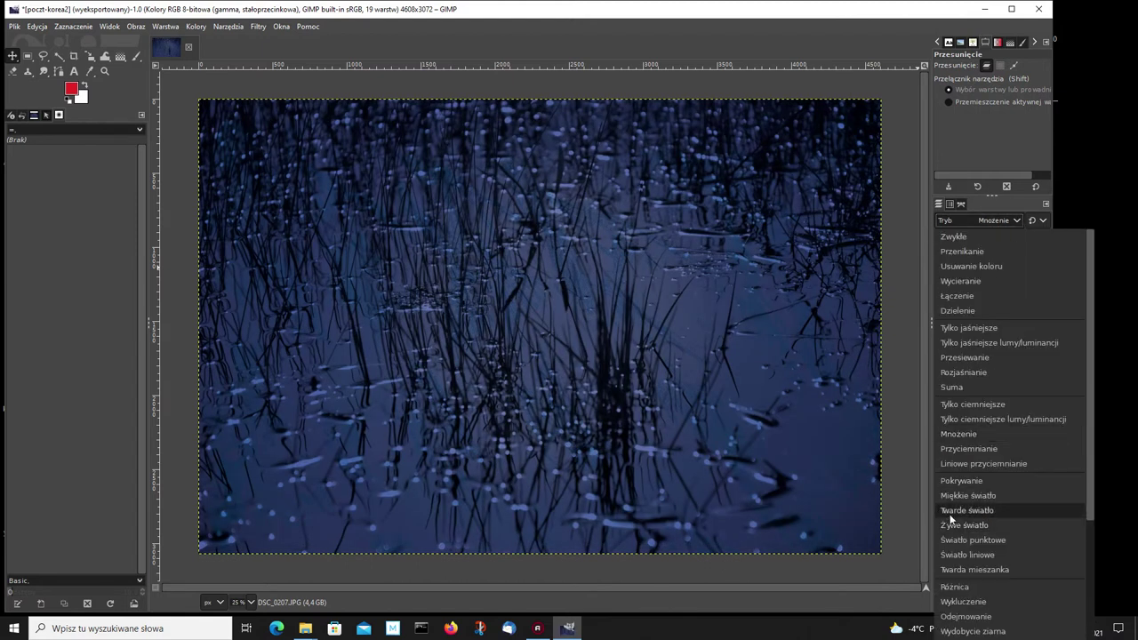
{"action": "left_click", "coordinate": [951, 510]}
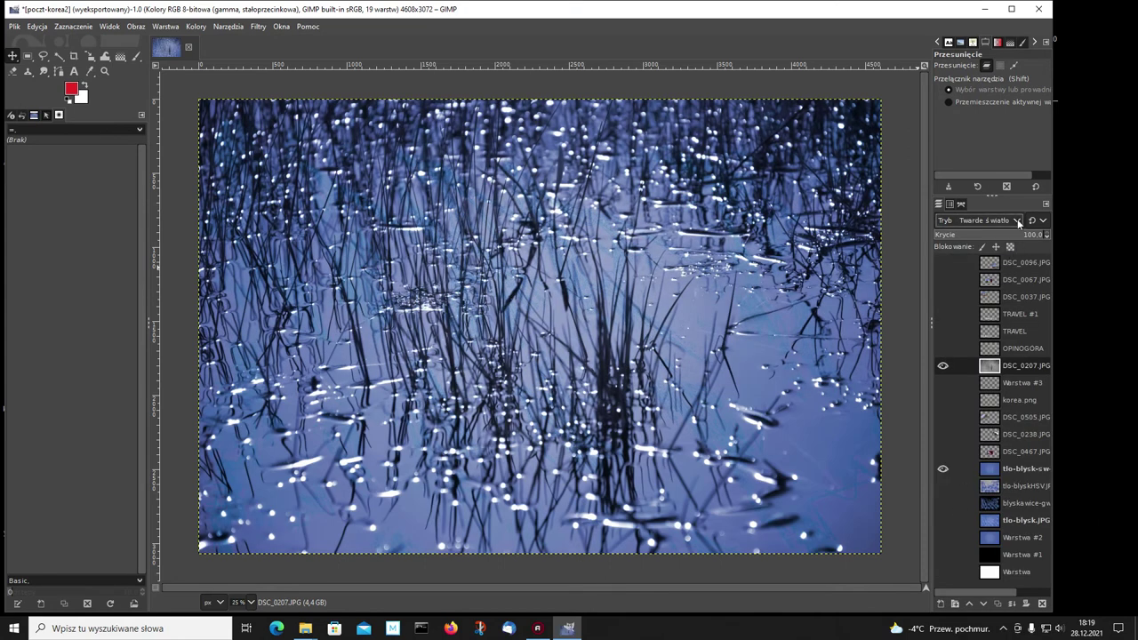
Step: Try Pin light, Difference and Exclusion, then settle on Grain extract (Wydobycie ziarna)
{"action": "left_click", "coordinate": [1019, 222]}
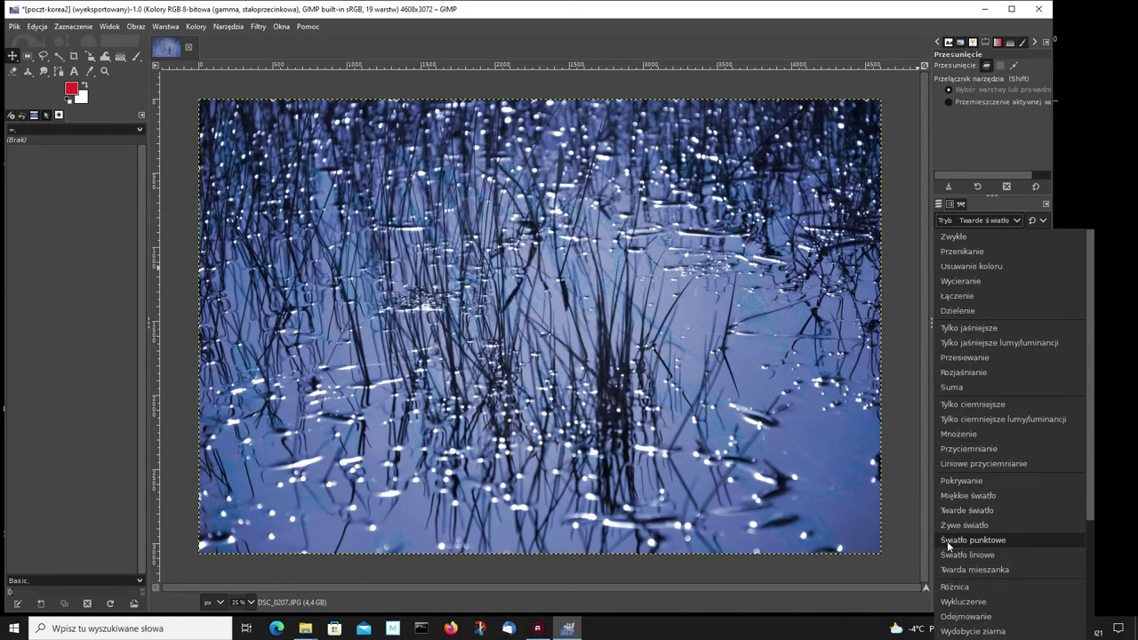
{"action": "left_click", "coordinate": [948, 540]}
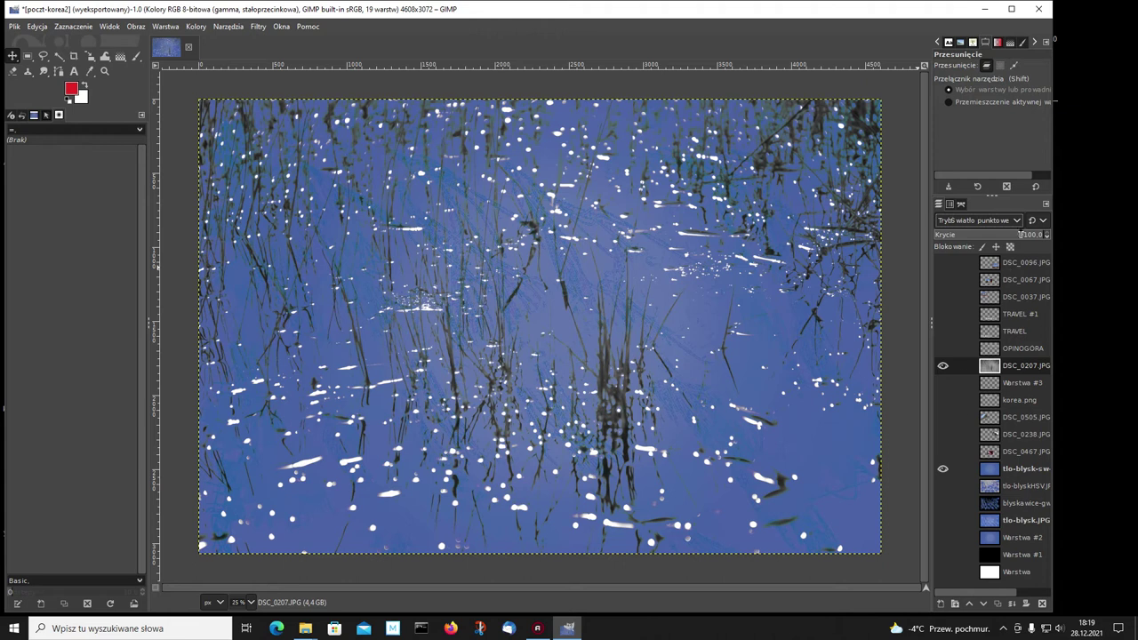
{"action": "left_click", "coordinate": [1019, 222]}
{"action": "left_click", "coordinate": [951, 587]}
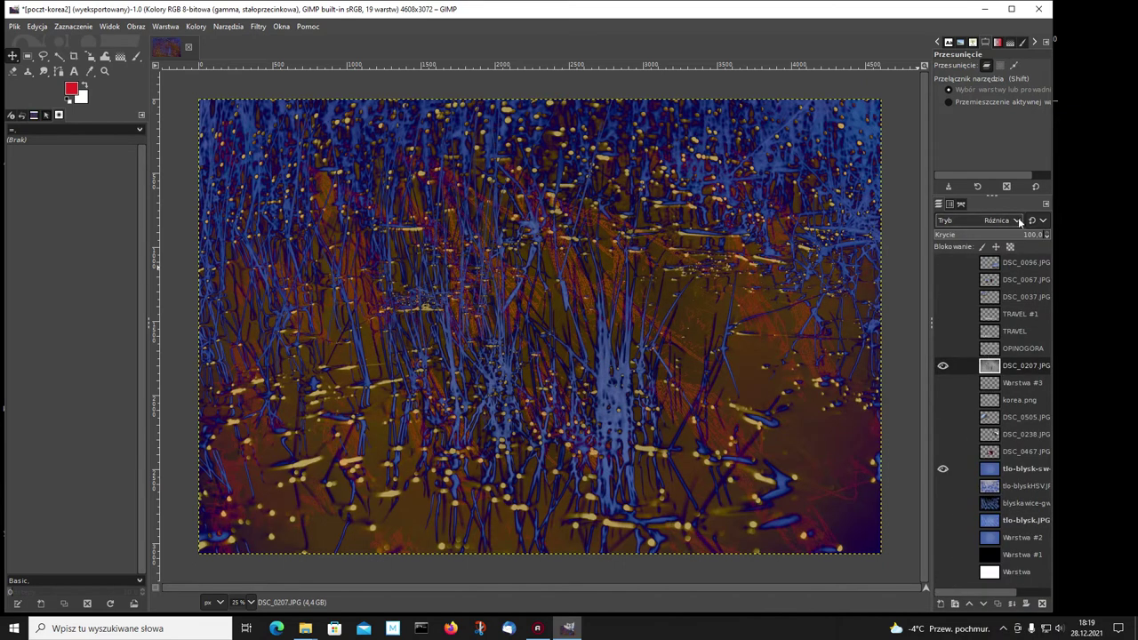
{"action": "left_click", "coordinate": [1019, 223]}
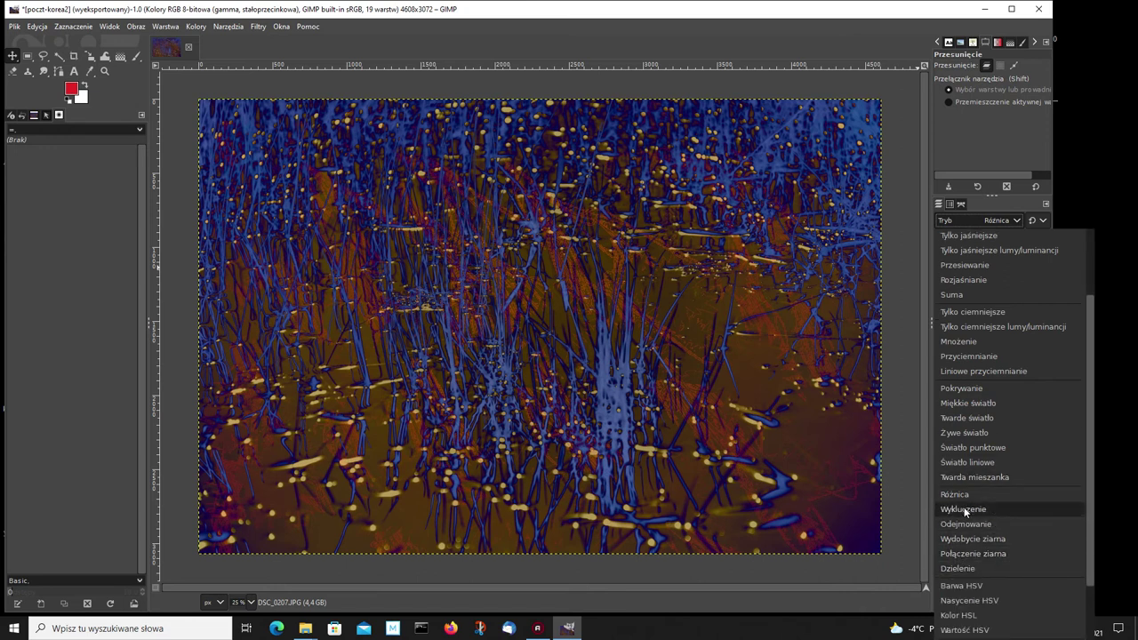
{"action": "left_click", "coordinate": [964, 509]}
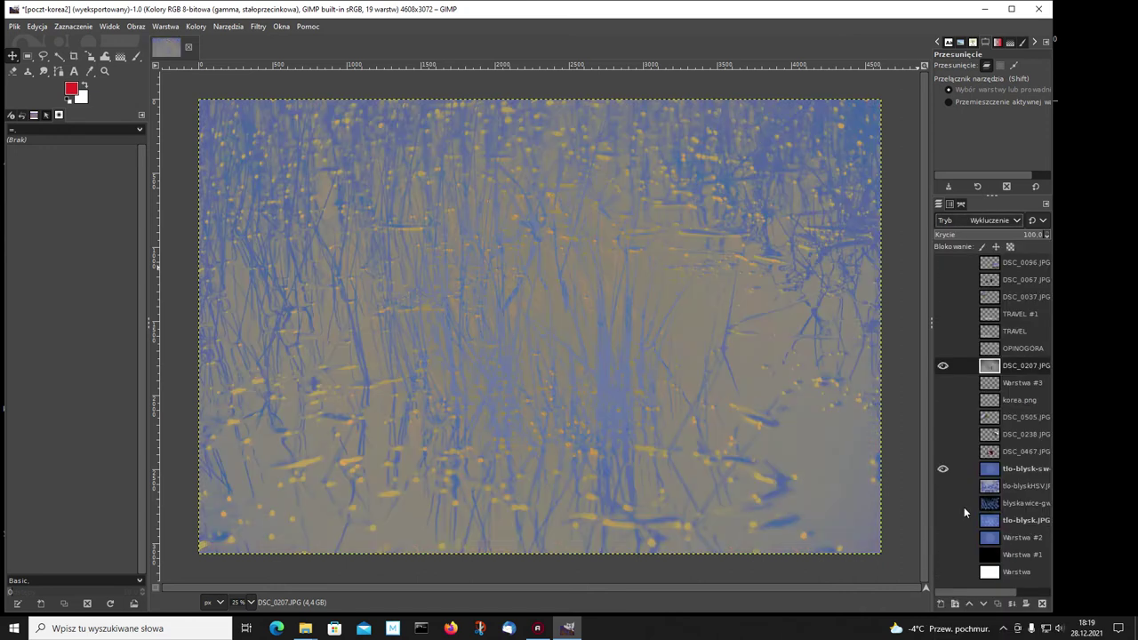
{"action": "left_click", "coordinate": [1017, 221]}
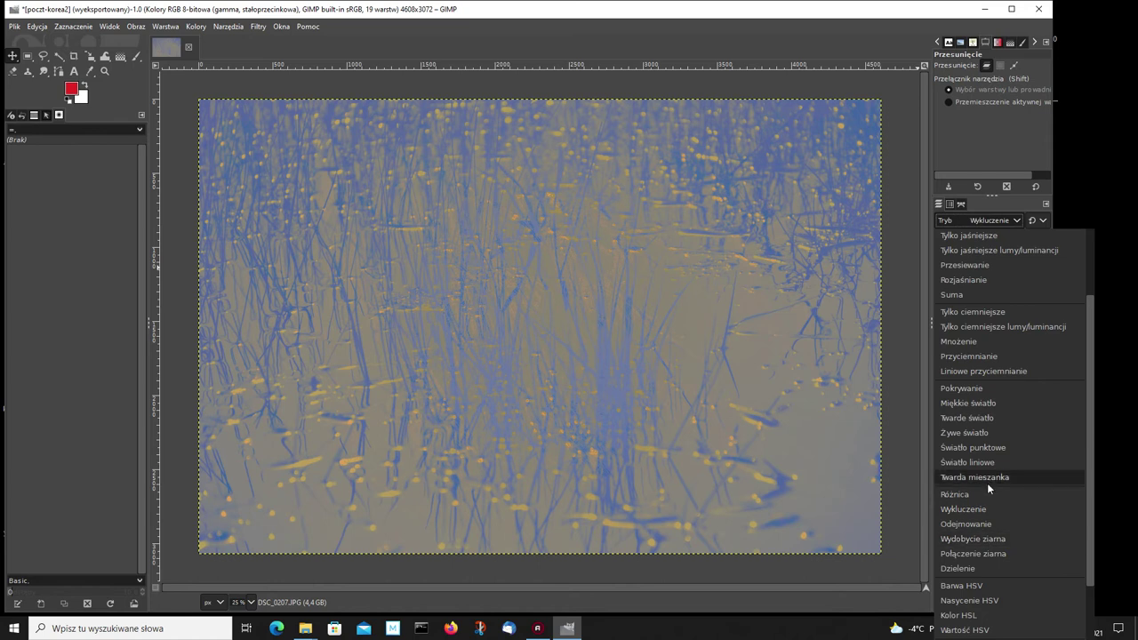
{"action": "left_click", "coordinate": [979, 537]}
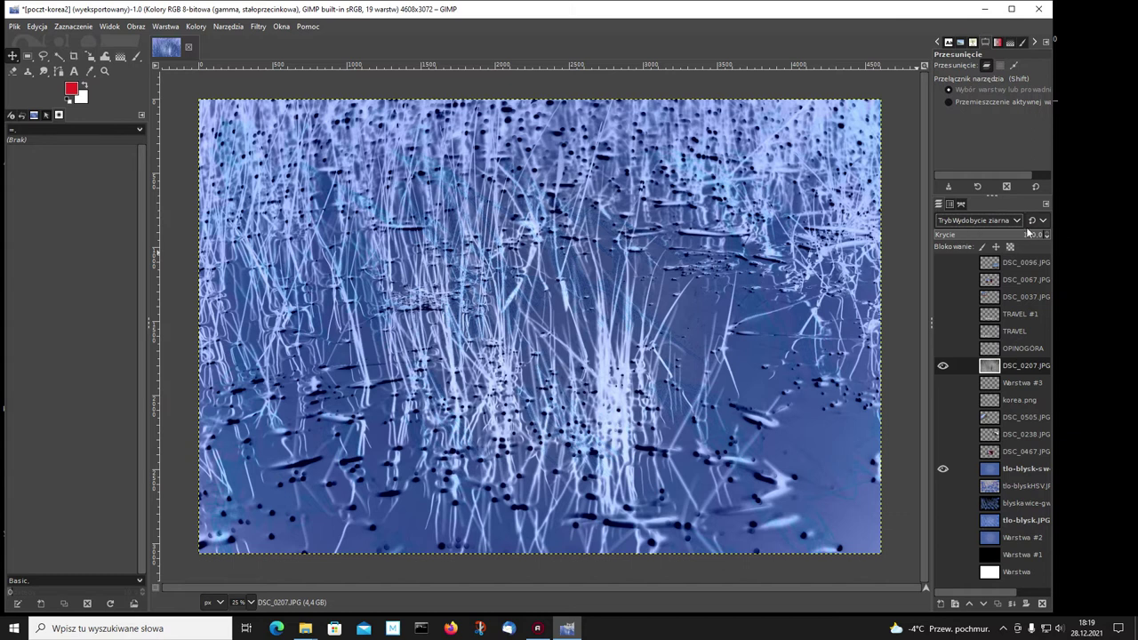
Step: Lower the reed layer's opacity to 46.5, keeping Grain extract blending
{"action": "left_click_drag", "start_coordinate": [1020, 235], "coordinate": [1000, 234]}
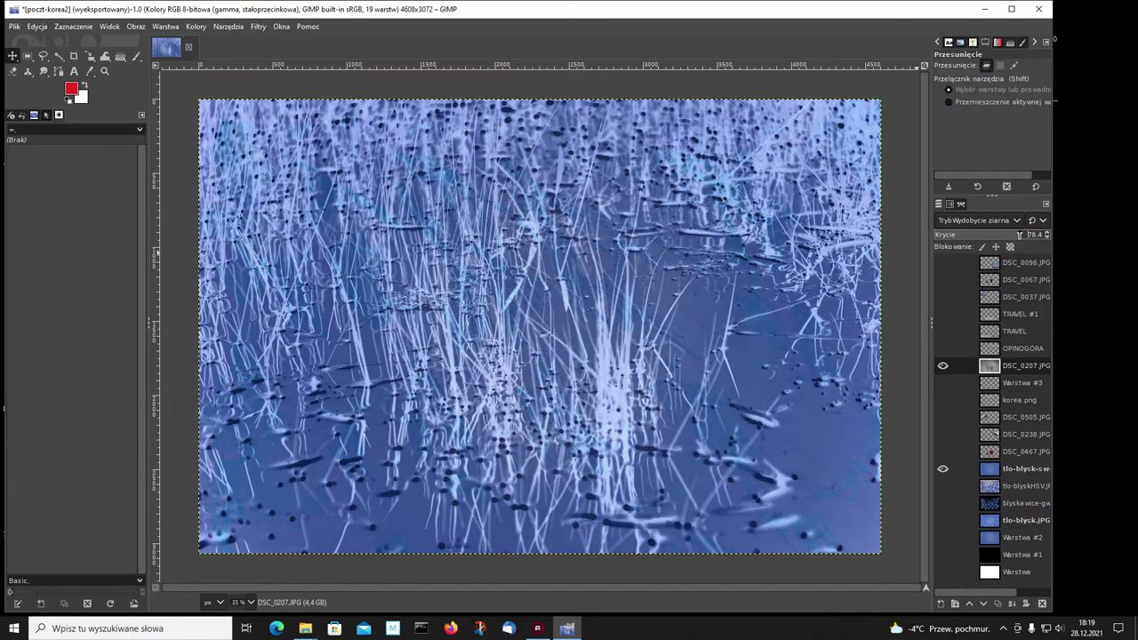
{"action": "left_click", "coordinate": [987, 220]}
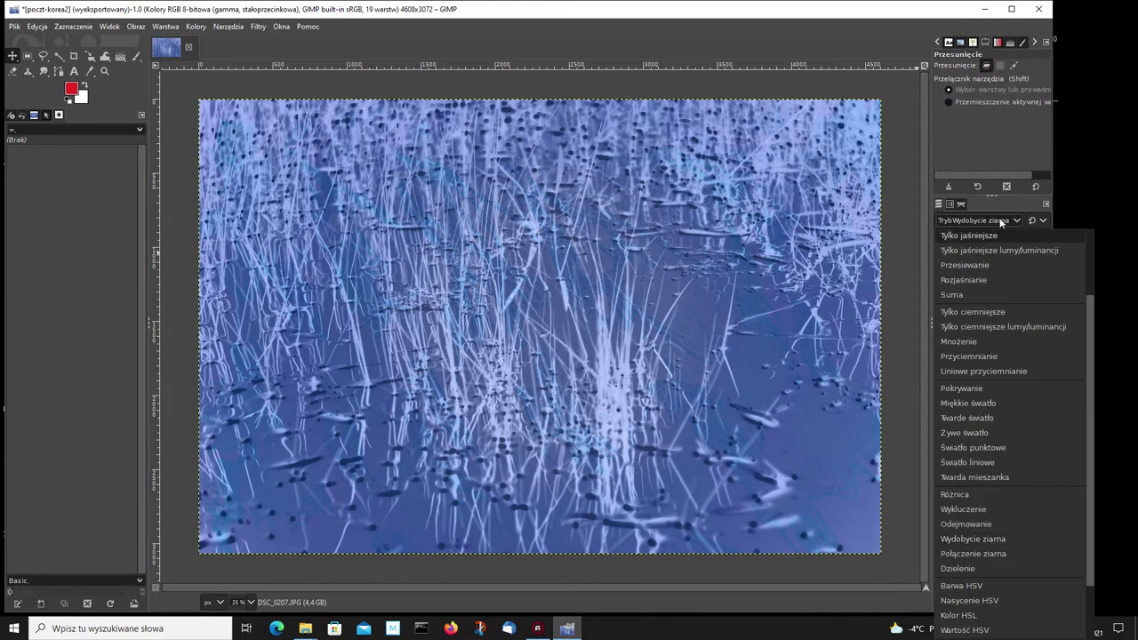
{"action": "left_click", "coordinate": [994, 222]}
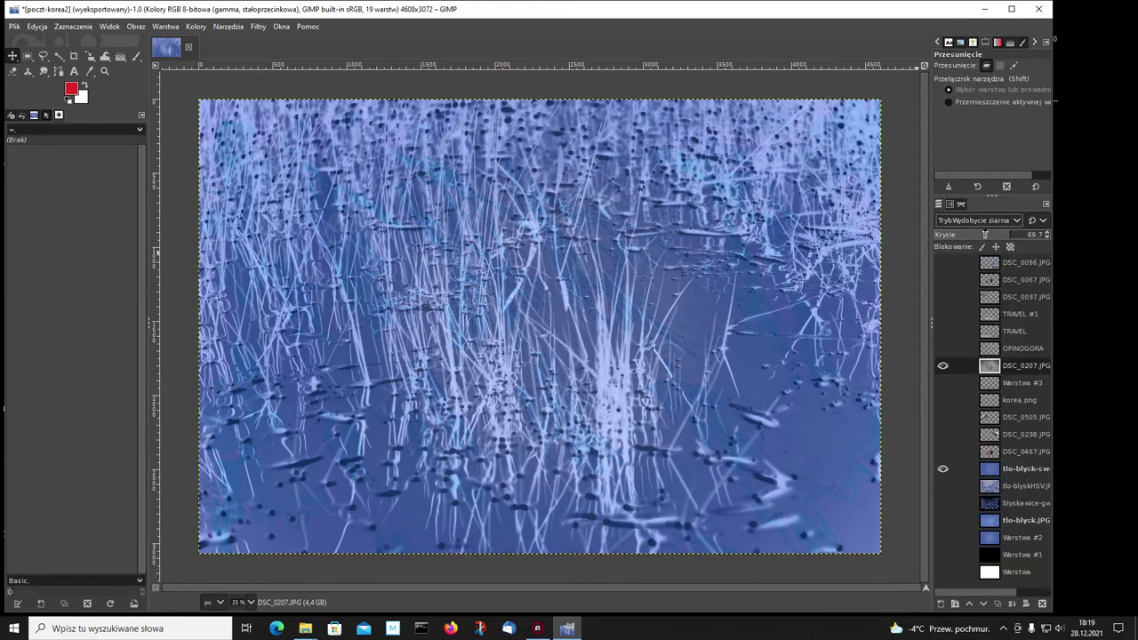
{"action": "left_click", "coordinate": [986, 233]}
{"action": "left_click", "coordinate": [985, 234]}
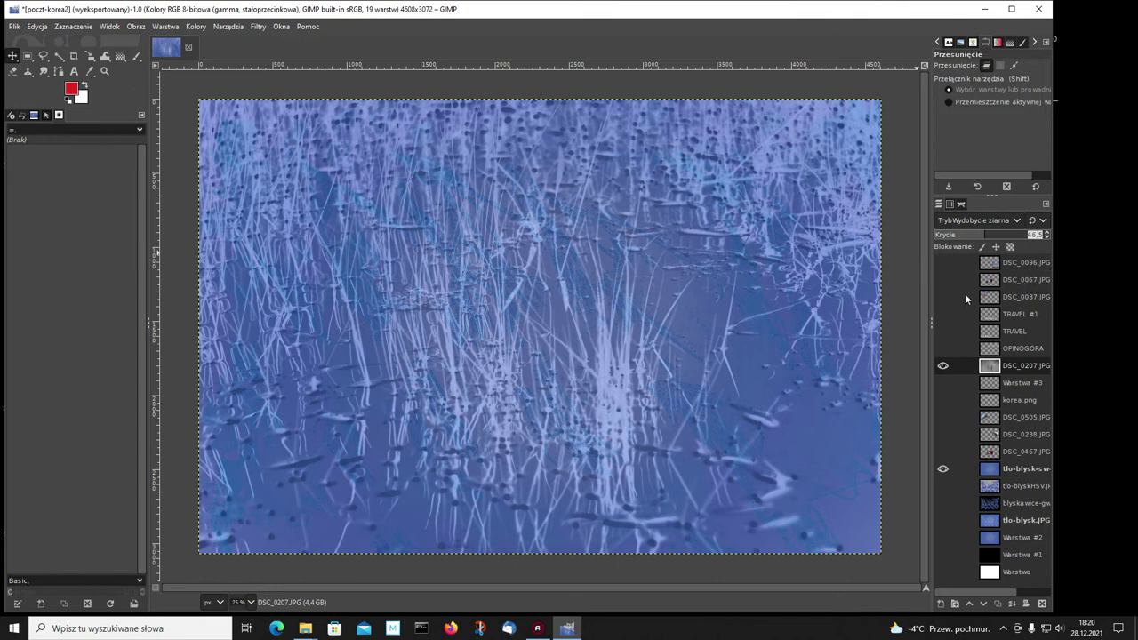
Step: Make the DSC_0096, DSC_0067 and DSC_0037 photo layers and the TRAVEL and OPINOGÓRA title layers visible
{"action": "left_click", "coordinate": [944, 262]}
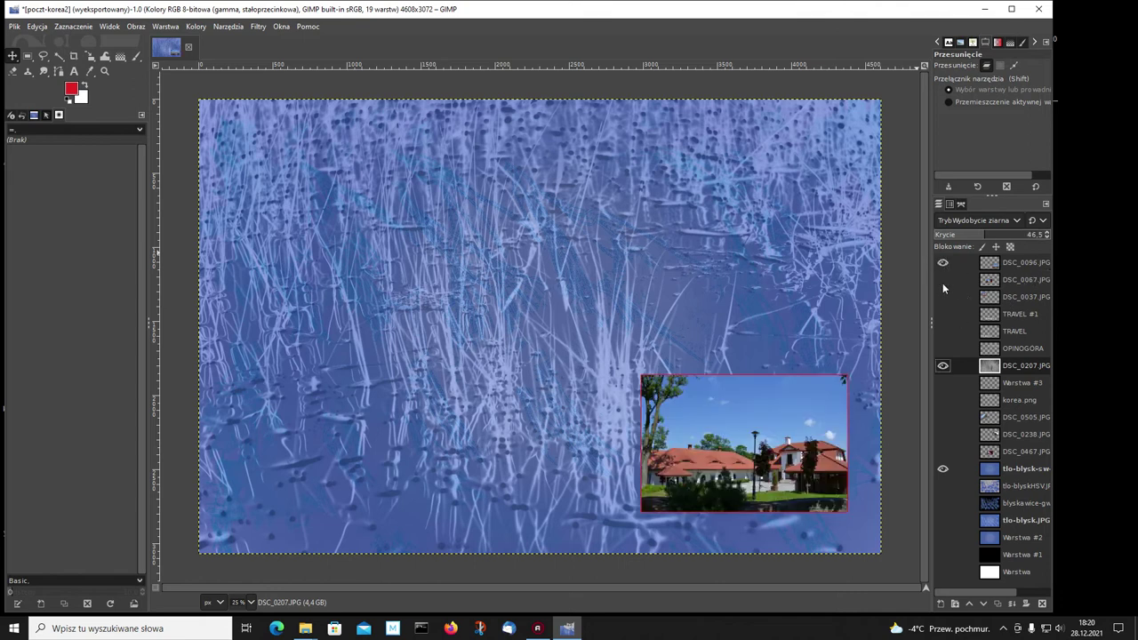
{"action": "left_click", "coordinate": [942, 279]}
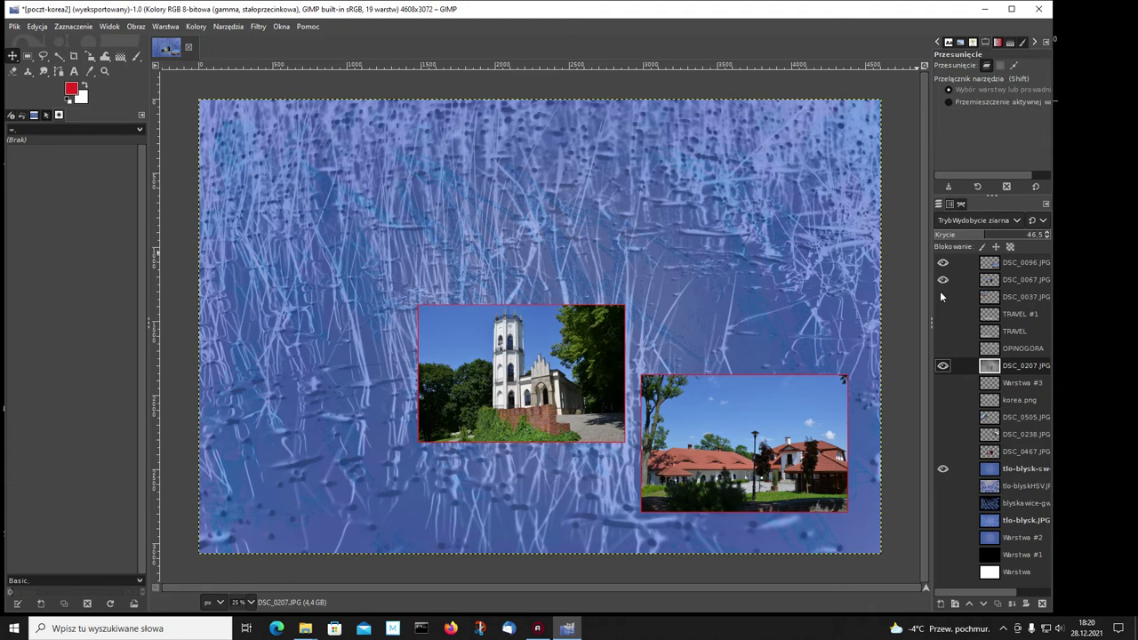
{"action": "left_click", "coordinate": [942, 297]}
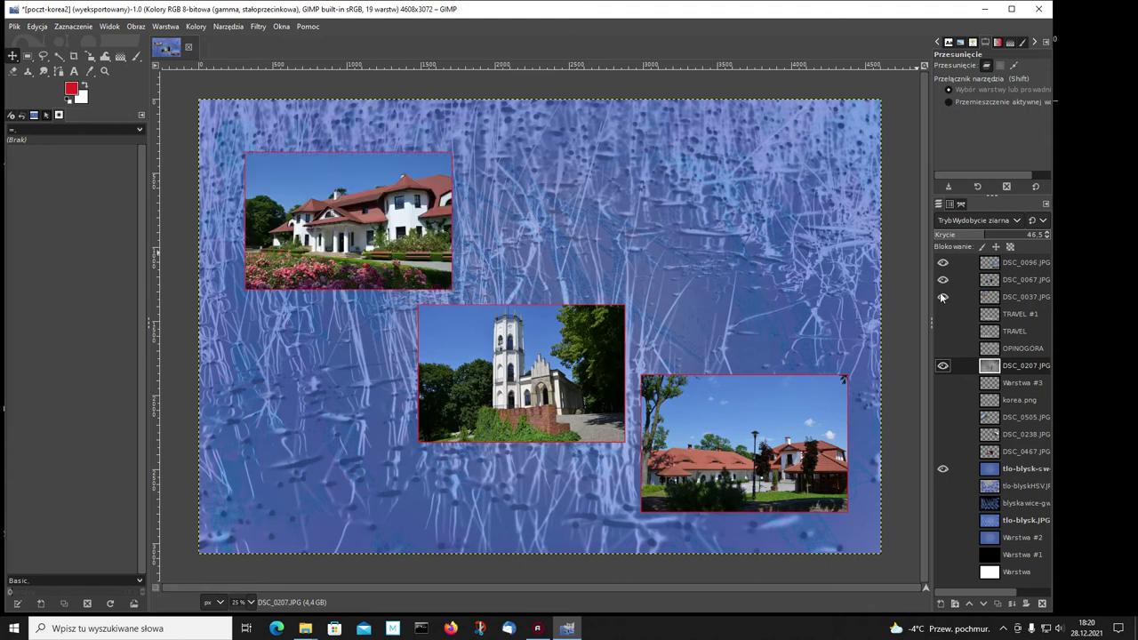
{"action": "left_click", "coordinate": [942, 332]}
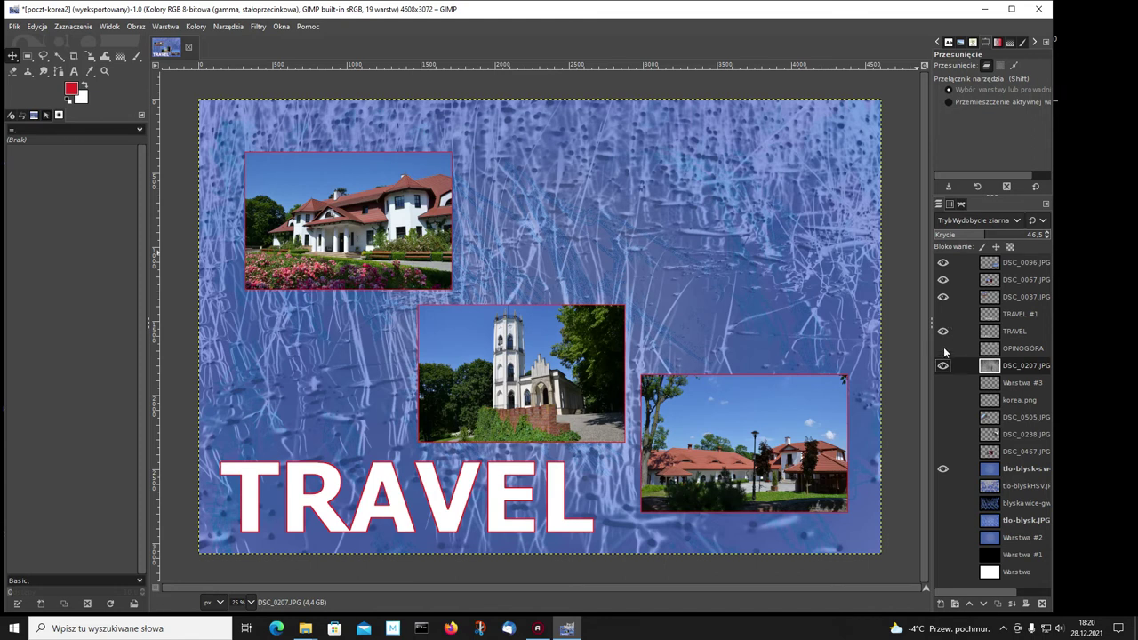
{"action": "left_click", "coordinate": [943, 348]}
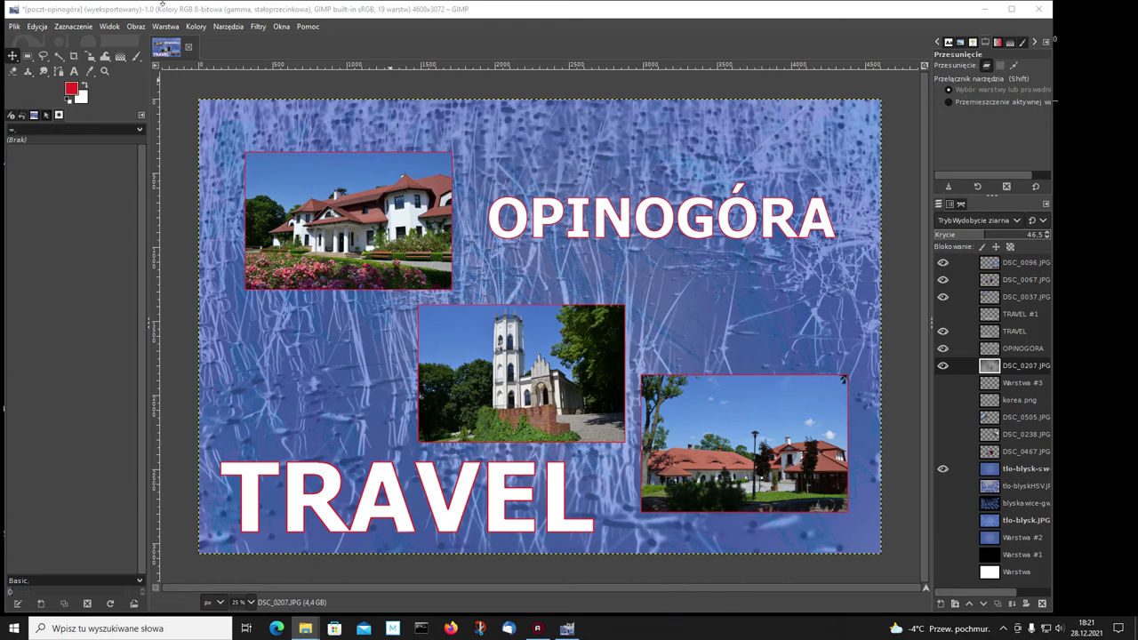
Step: Export the colour postcard as poczt-opinogóra.JPG at JPEG quality 98, replacing the existing file
{"action": "left_click", "coordinate": [14, 28]}
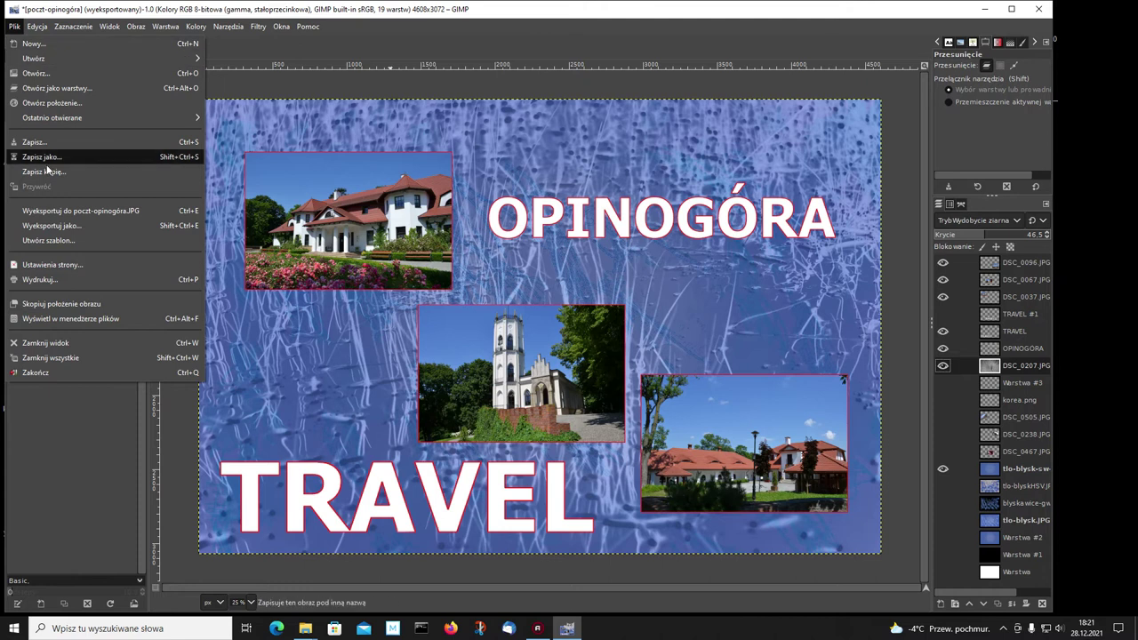
{"action": "left_click", "coordinate": [68, 225]}
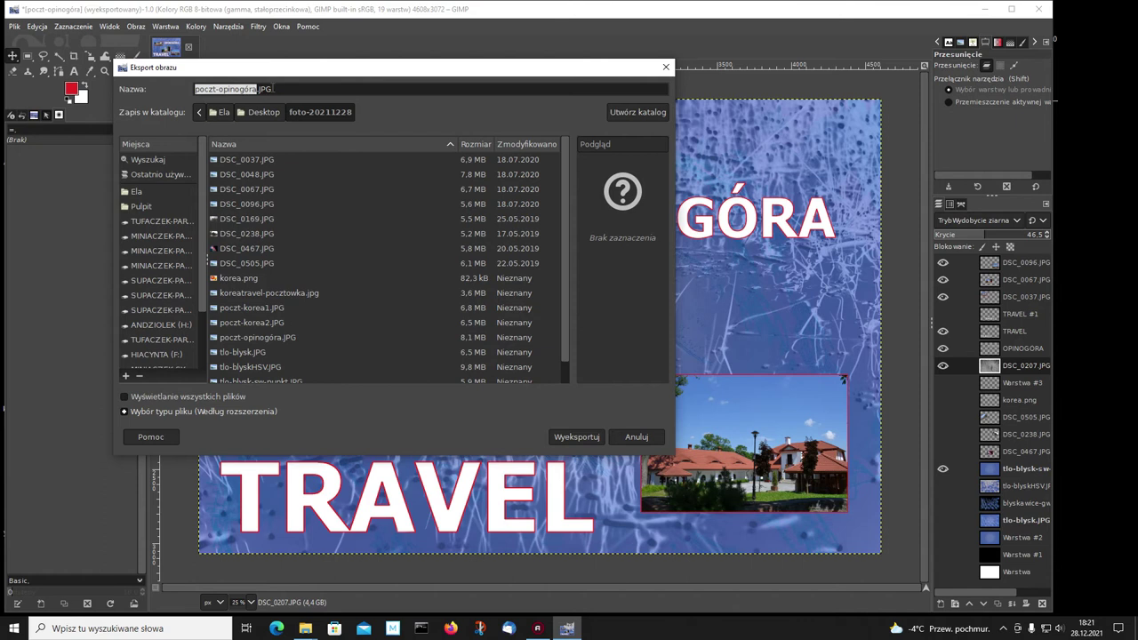
{"action": "left_click", "coordinate": [569, 437]}
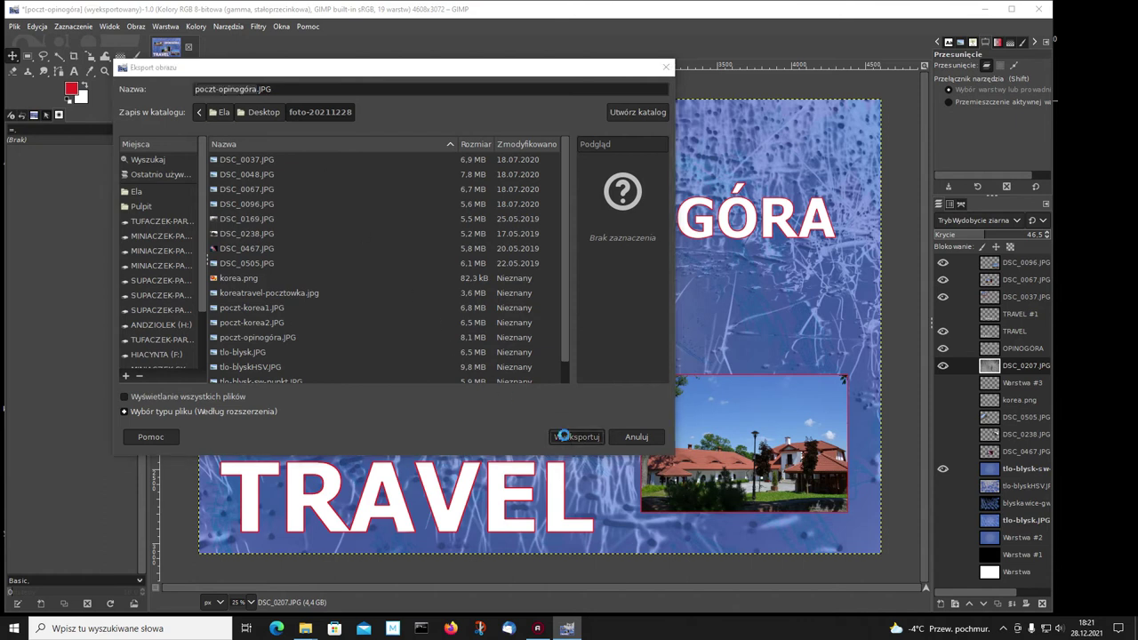
{"action": "left_click", "coordinate": [491, 307]}
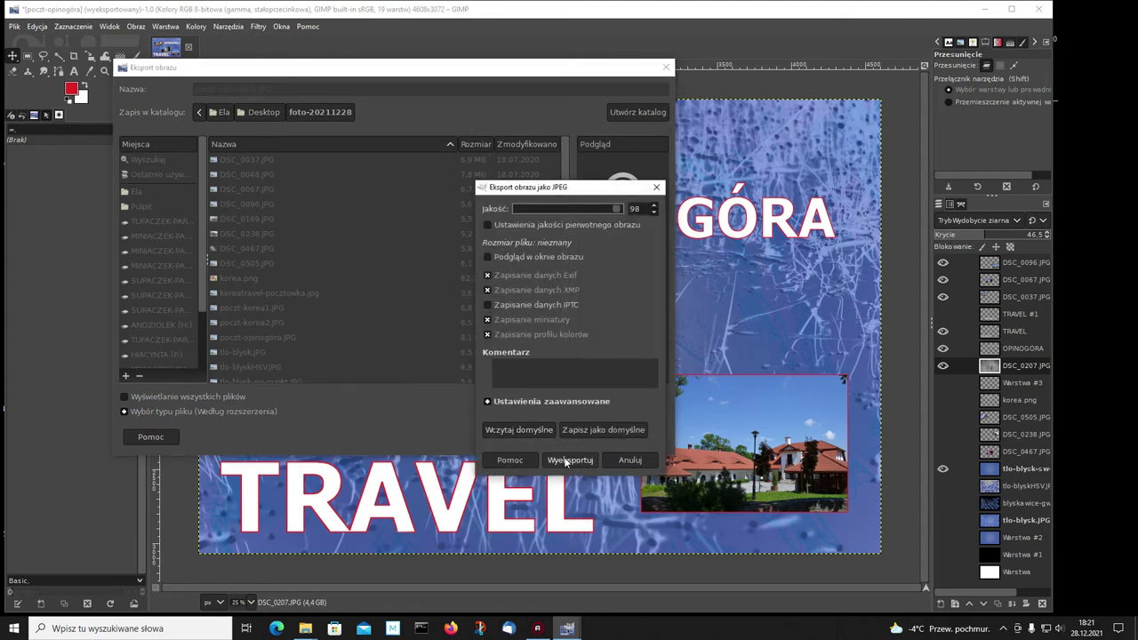
{"action": "left_click", "coordinate": [565, 461]}
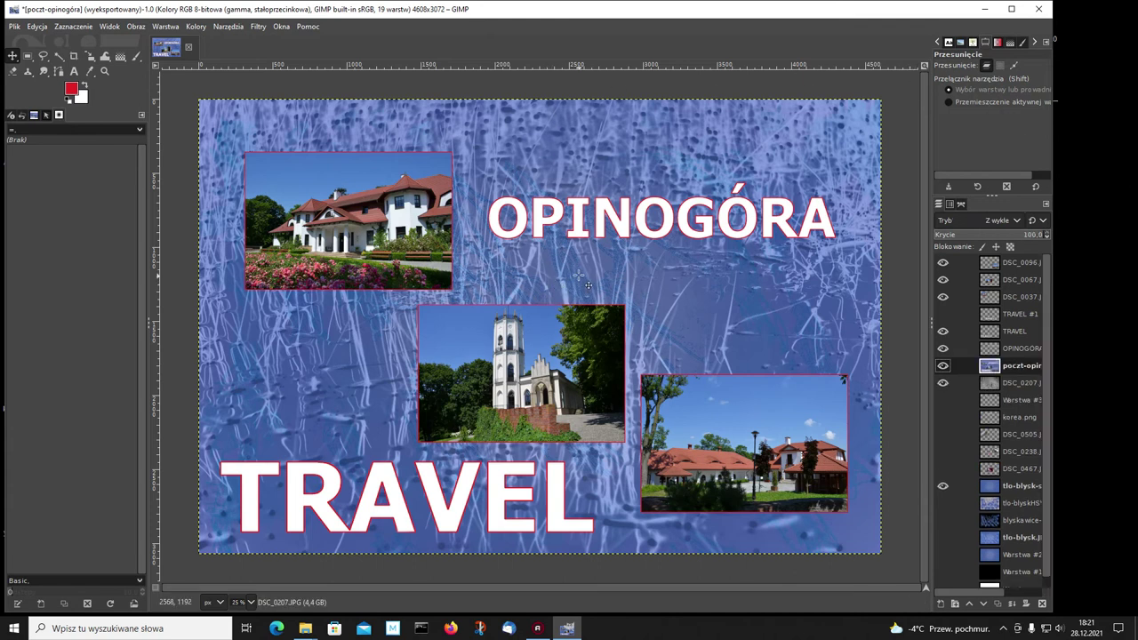
Step: Raise the exported postcard layer to the top of the layer stack
{"action": "left_click", "coordinate": [942, 382]}
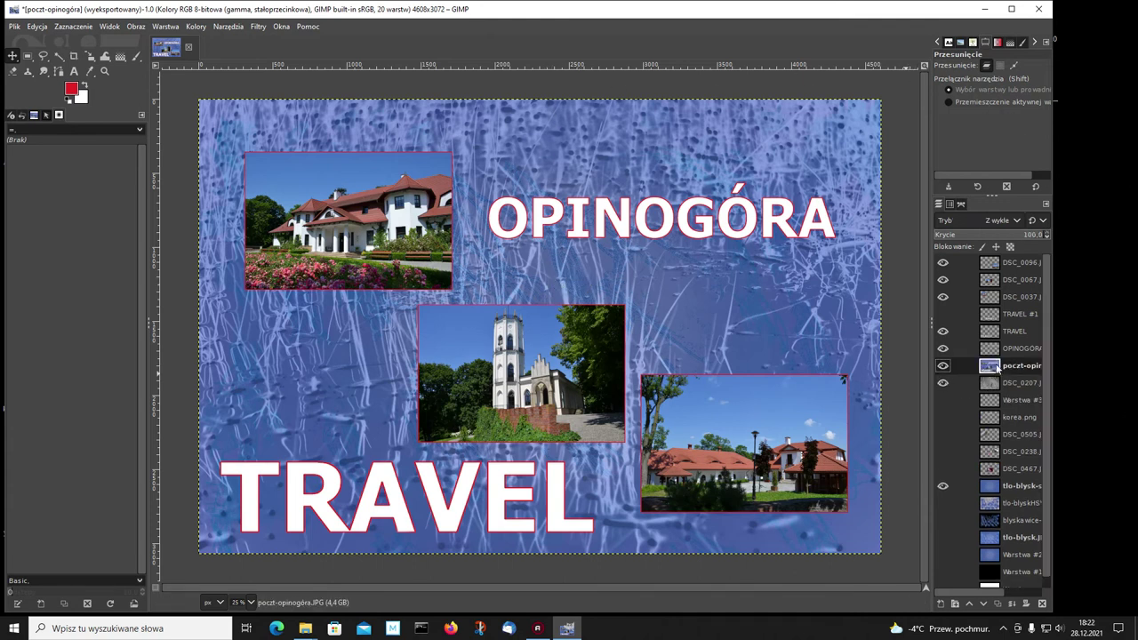
{"action": "left_click", "coordinate": [969, 604]}
{"action": "left_click", "coordinate": [969, 605]}
{"action": "left_click", "coordinate": [969, 605]}
{"action": "left_click", "coordinate": [970, 604]}
{"action": "left_click", "coordinate": [969, 605]}
{"action": "left_click", "coordinate": [969, 604]}
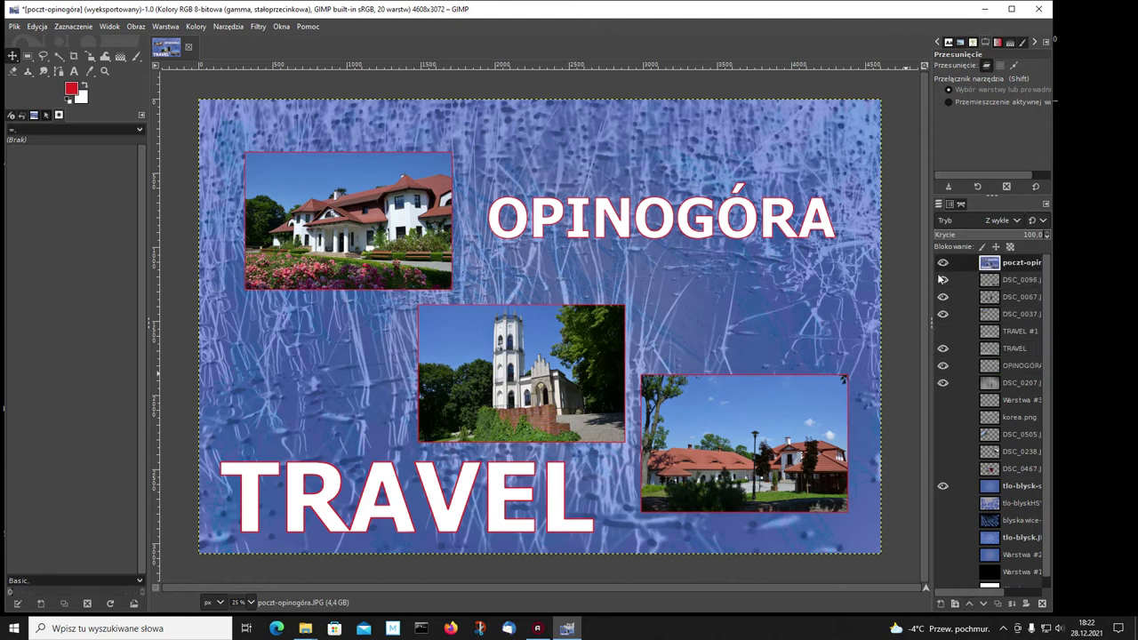
Step: Hide the DSC_0096, DSC_0067 and tlo-blysk-s layers, and add an alpha channel to the postcard layer
{"action": "left_click_drag", "start_coordinate": [943, 279], "coordinate": [943, 383]}
{"action": "left_click", "coordinate": [943, 485]}
{"action": "right_click", "coordinate": [995, 264]}
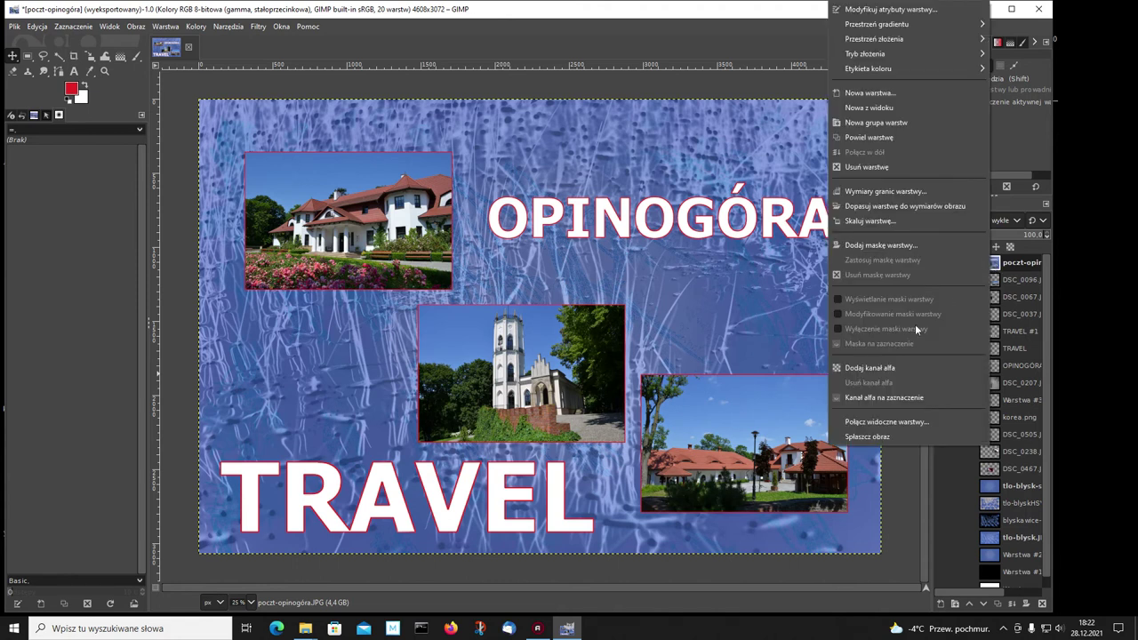
{"action": "left_click", "coordinate": [875, 366]}
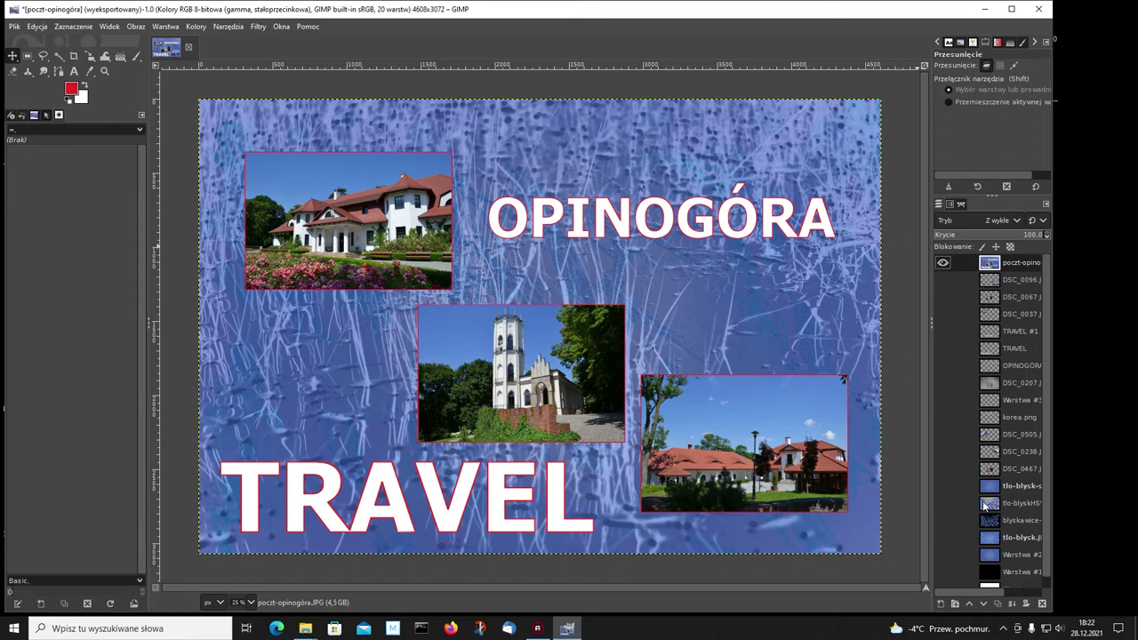
Step: Check the photo layers beneath the postcard one by one, then show the postcard layer again
{"action": "left_click", "coordinate": [942, 262]}
{"action": "left_click", "coordinate": [944, 280]}
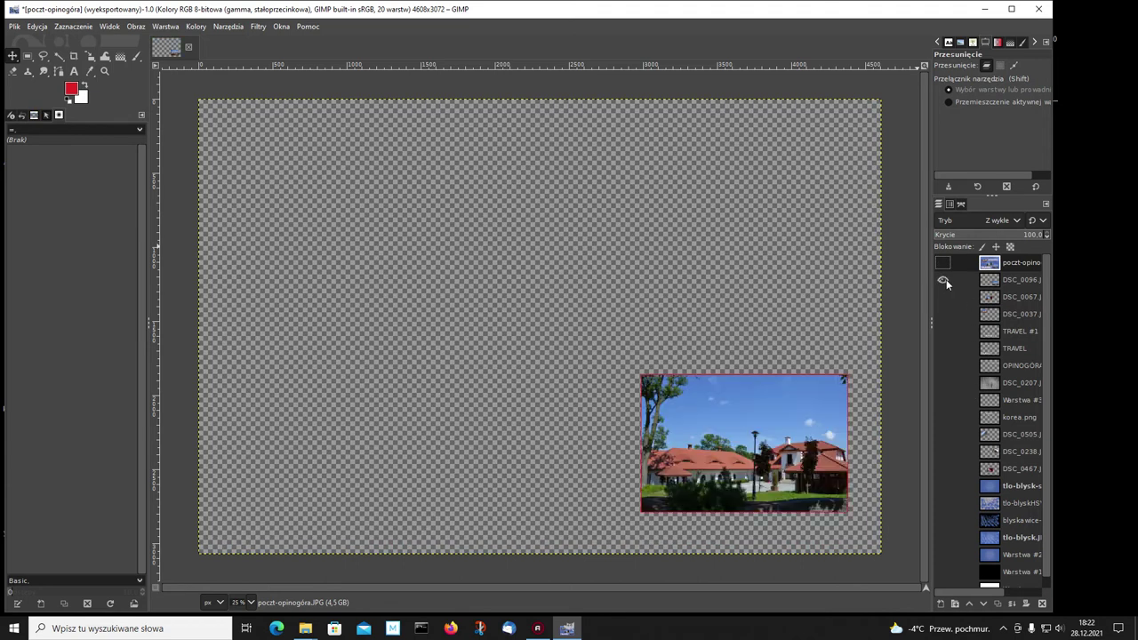
{"action": "left_click", "coordinate": [945, 280]}
{"action": "left_click", "coordinate": [944, 297]}
{"action": "left_click", "coordinate": [943, 297]}
{"action": "left_click", "coordinate": [944, 314]}
{"action": "left_click", "coordinate": [944, 314]}
{"action": "left_click", "coordinate": [942, 262]}
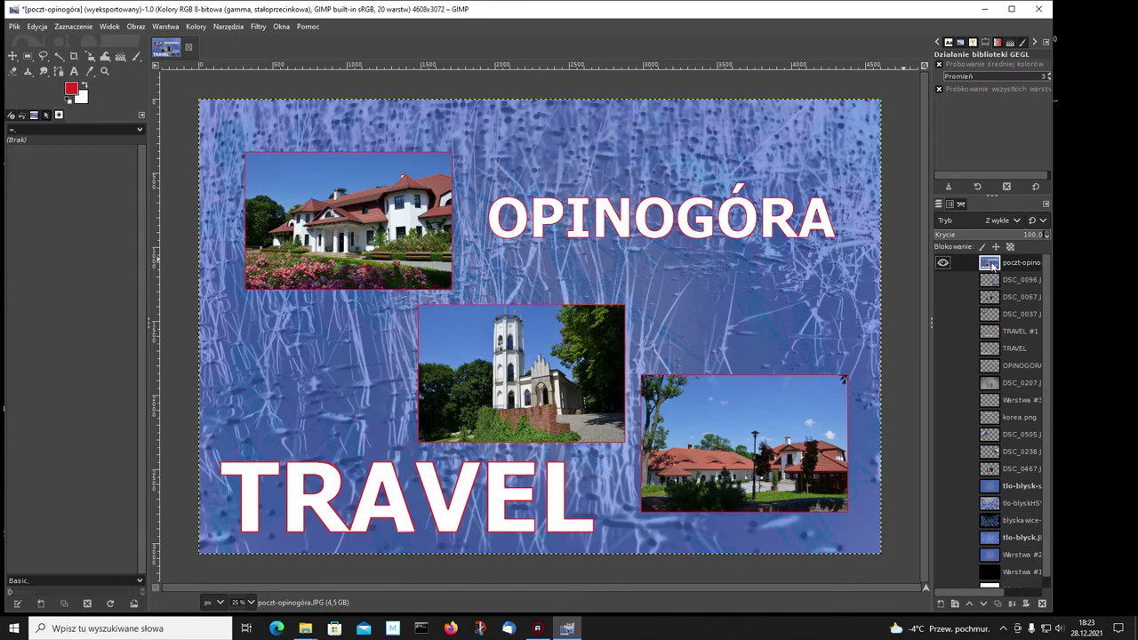
Step: Duplicate the postcard layer and hide the original copy beneath it
{"action": "left_click", "coordinate": [998, 604]}
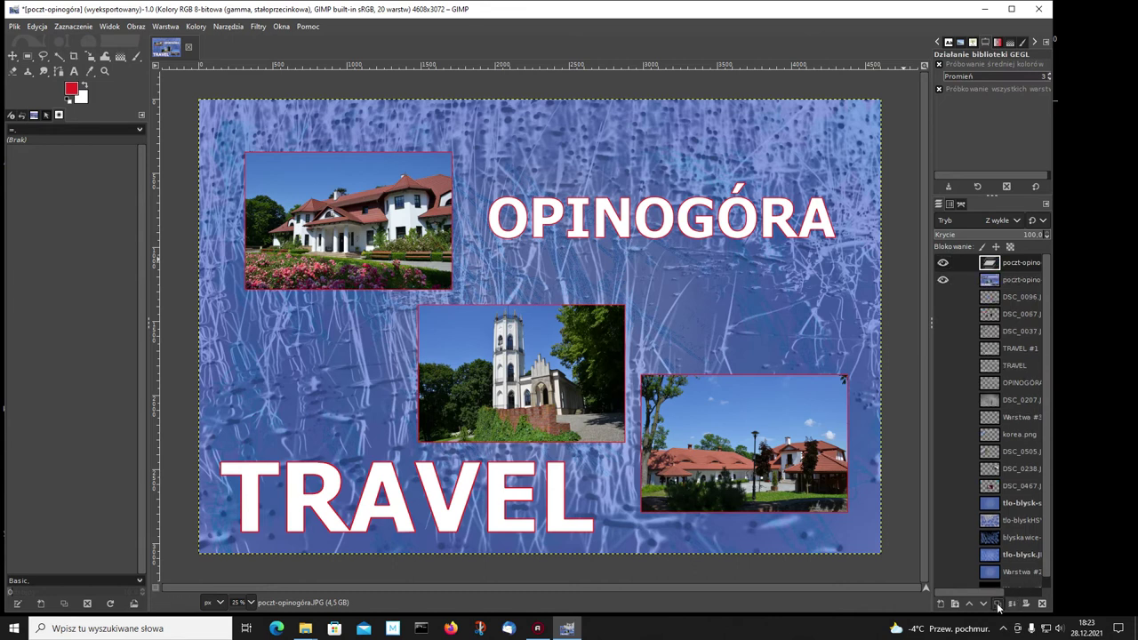
{"action": "left_click", "coordinate": [943, 280]}
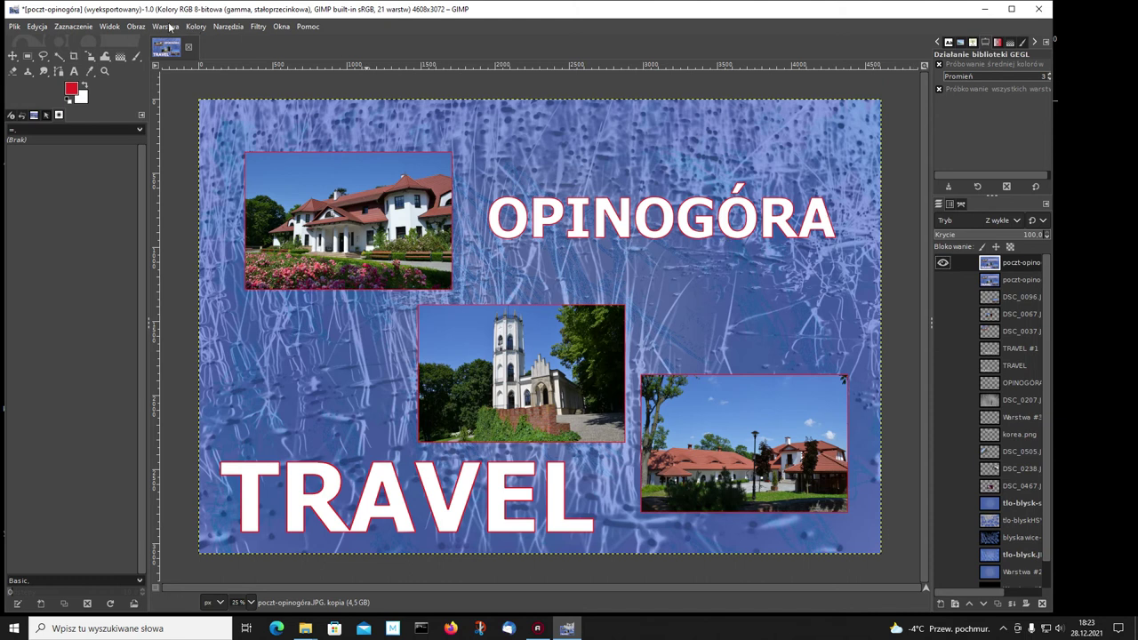
{"action": "left_click", "coordinate": [199, 28]}
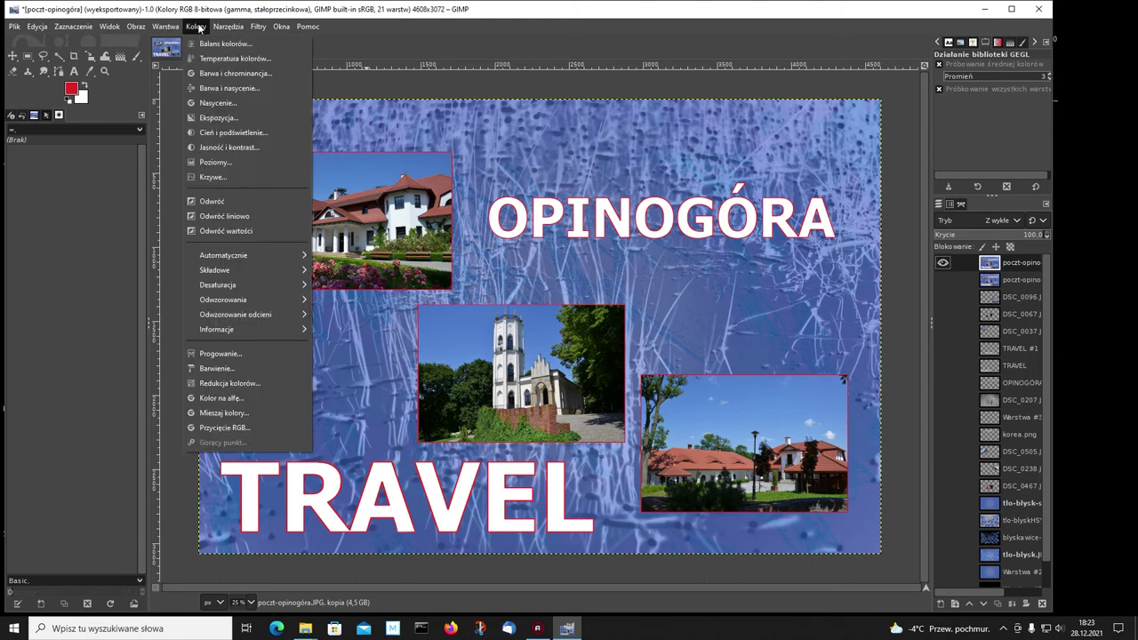
{"action": "mouse_move", "coordinate": [217, 284]}
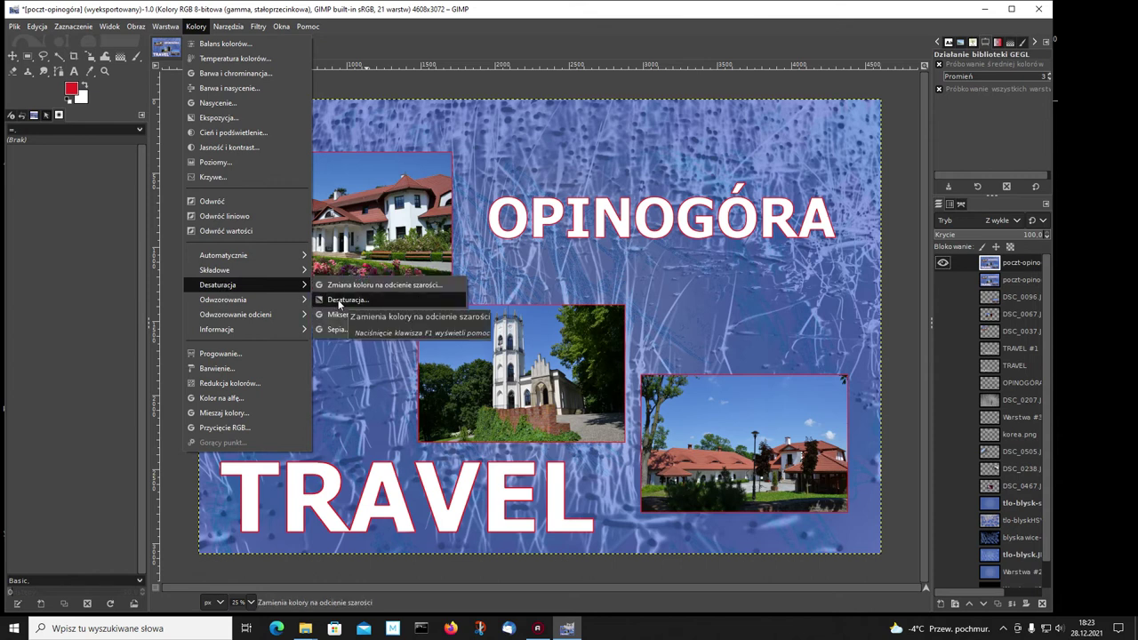
Step: Desaturate the top postcard copy, comparing Luma, HSI and HSV modes before applying Jasność (HSL)
{"action": "left_click", "coordinate": [339, 301]}
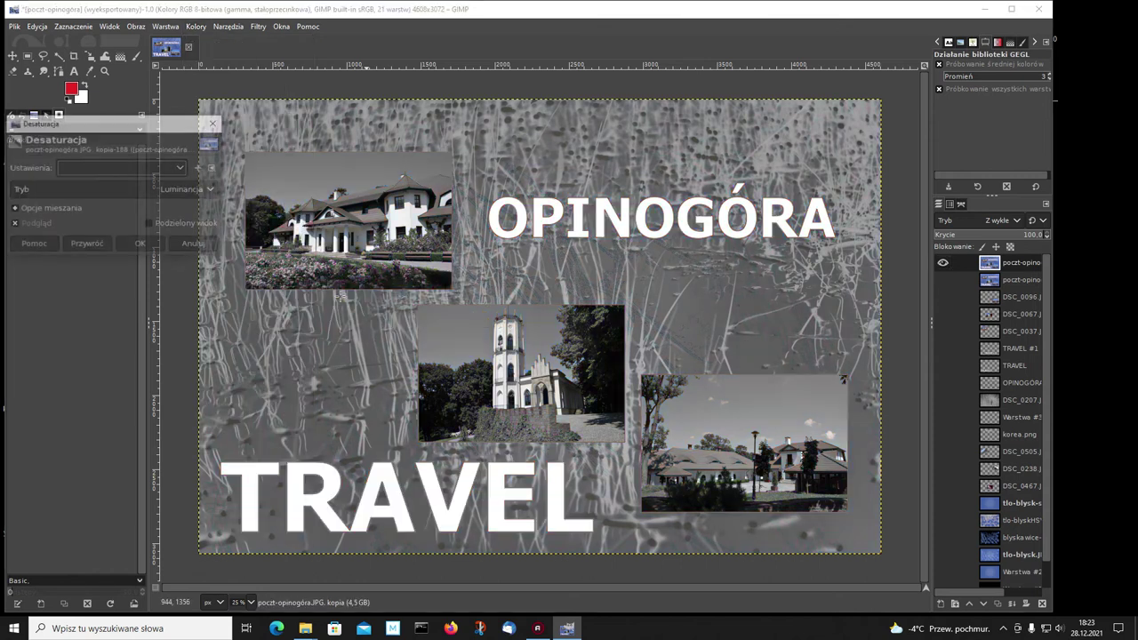
{"action": "left_click", "coordinate": [213, 190]}
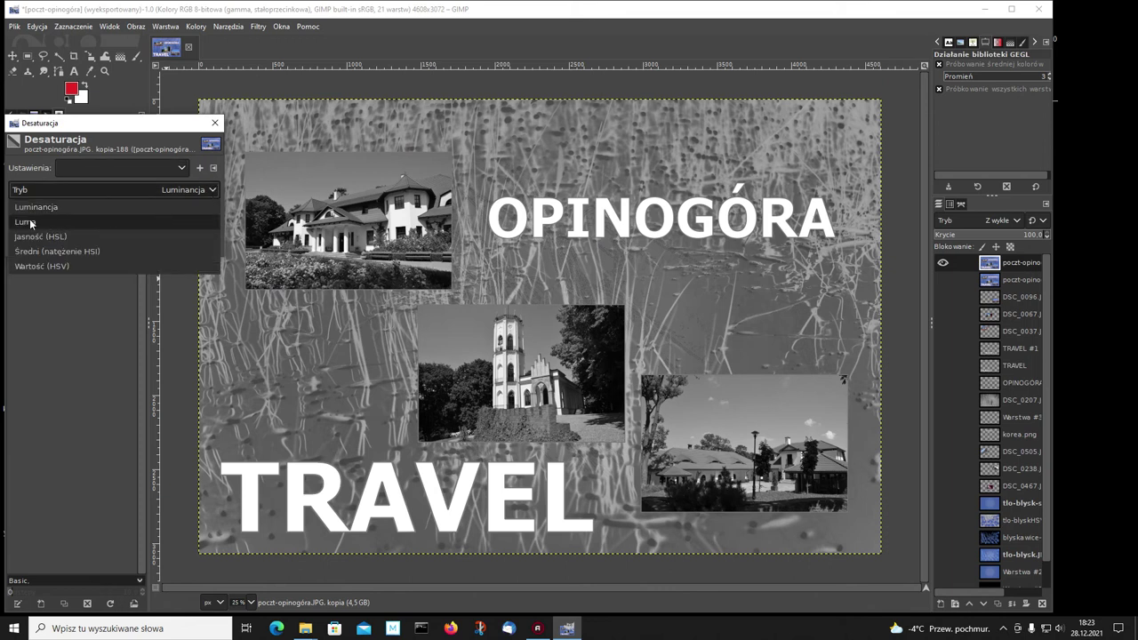
{"action": "left_click", "coordinate": [48, 222]}
{"action": "left_click", "coordinate": [214, 190]}
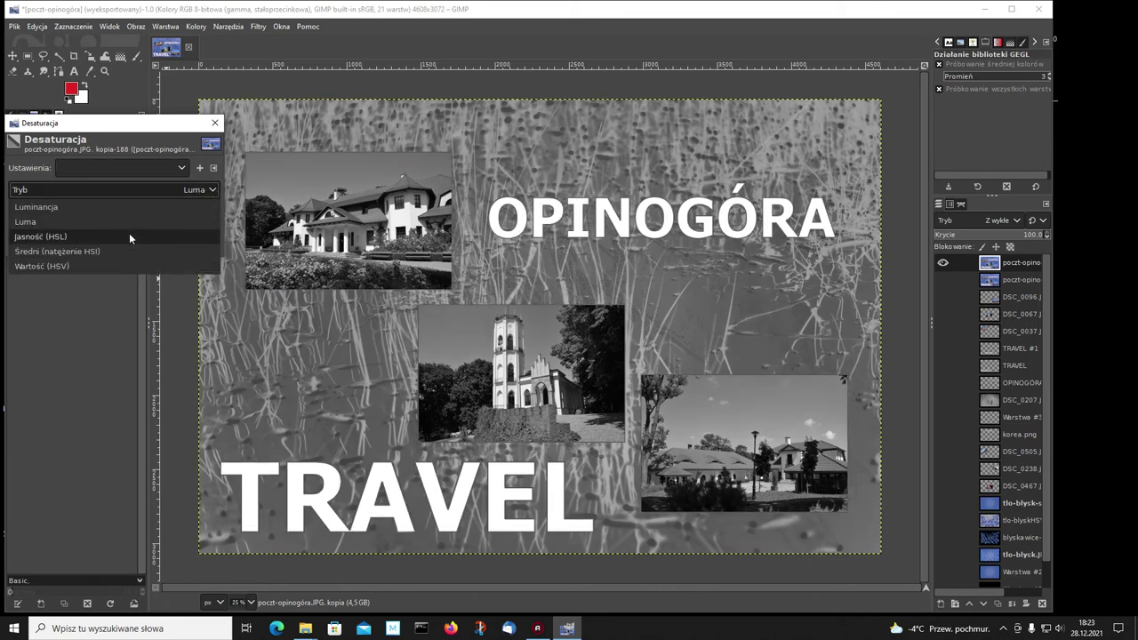
{"action": "left_click", "coordinate": [56, 236]}
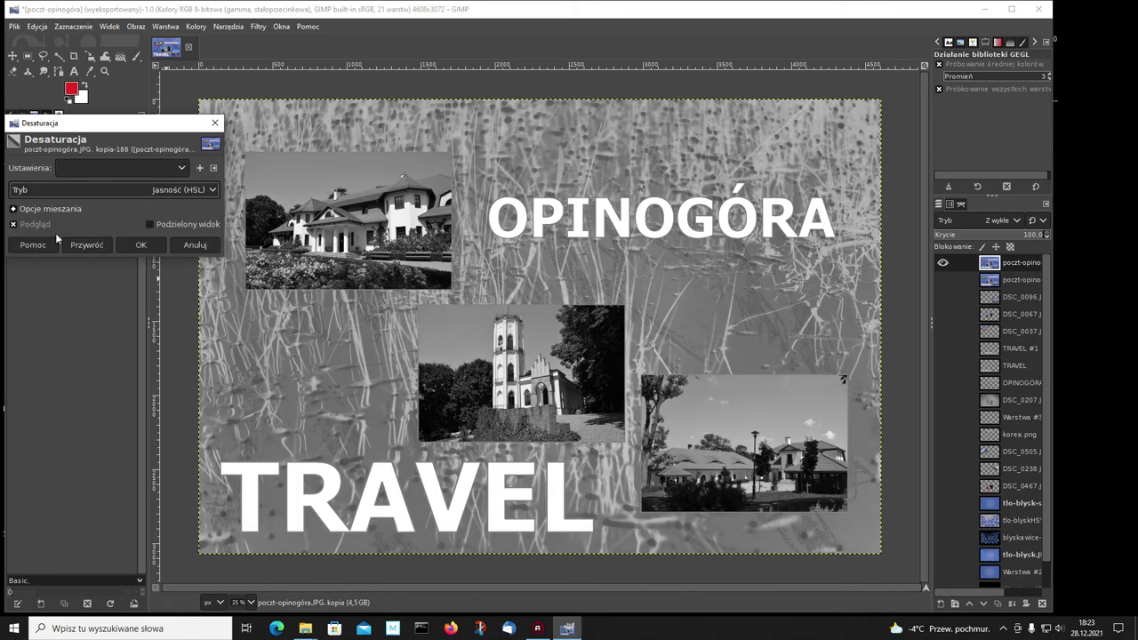
{"action": "left_click", "coordinate": [213, 189]}
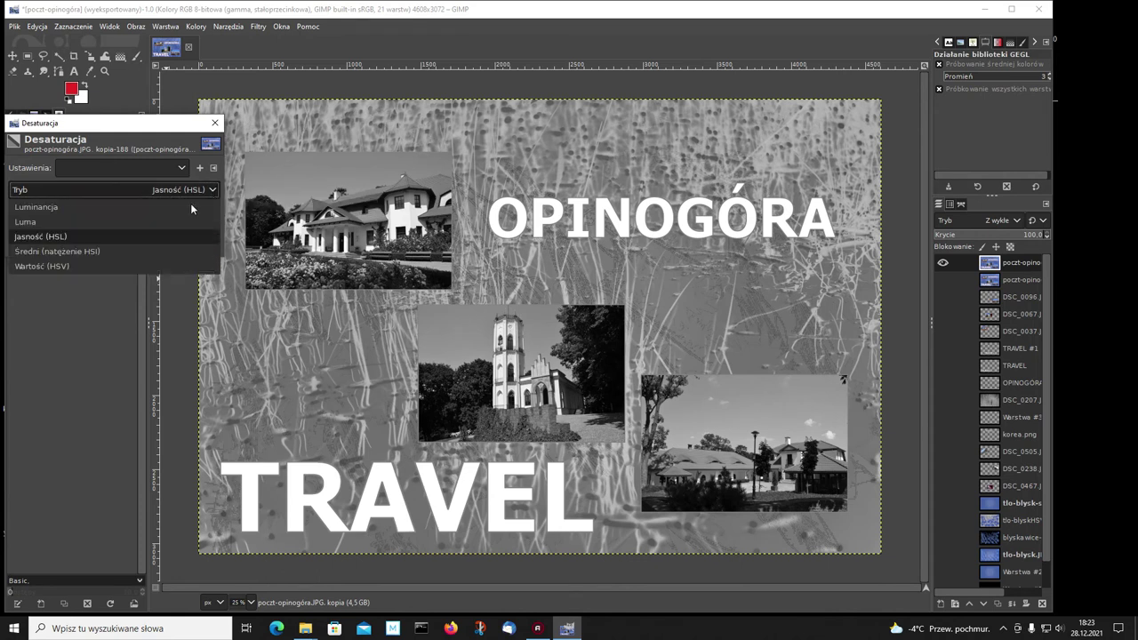
{"action": "left_click", "coordinate": [43, 250]}
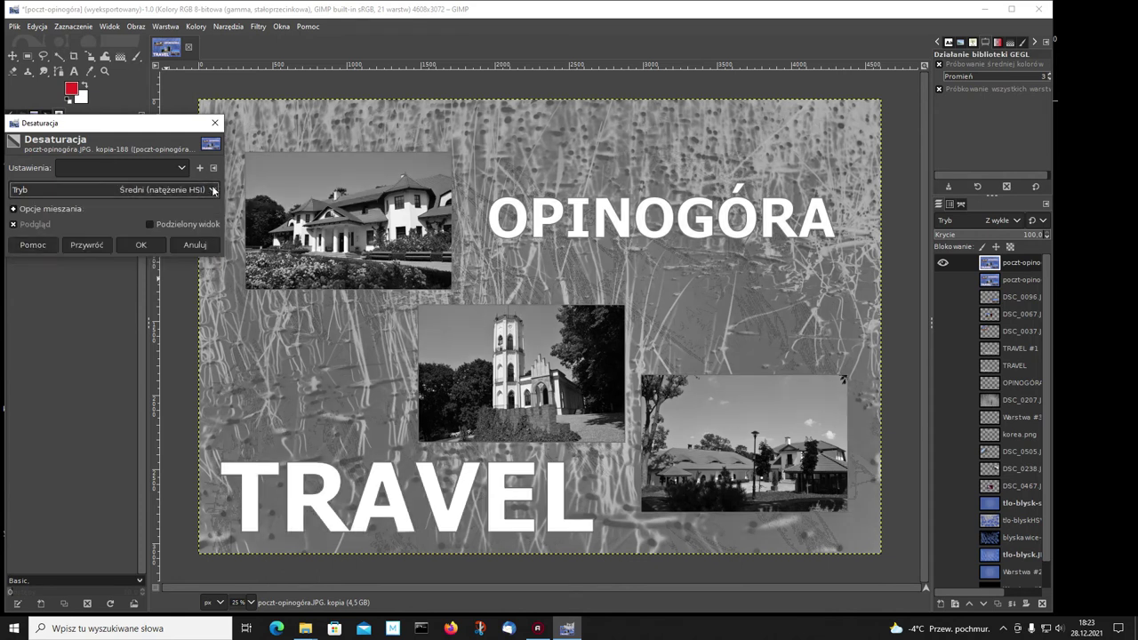
{"action": "left_click", "coordinate": [213, 190]}
{"action": "left_click", "coordinate": [54, 263]}
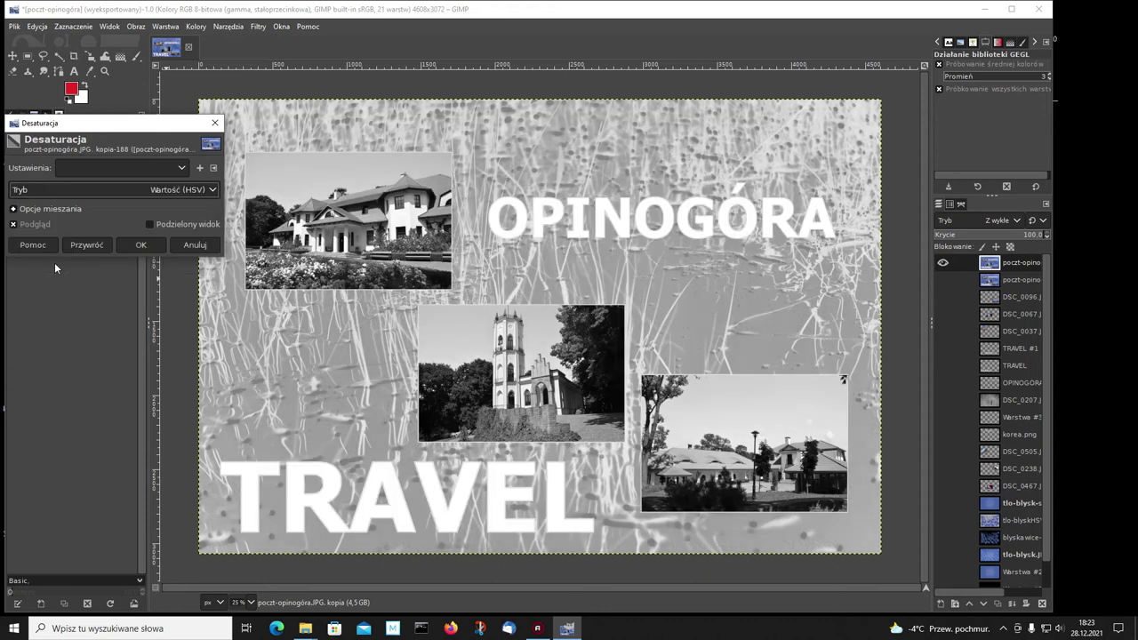
{"action": "left_click", "coordinate": [213, 189]}
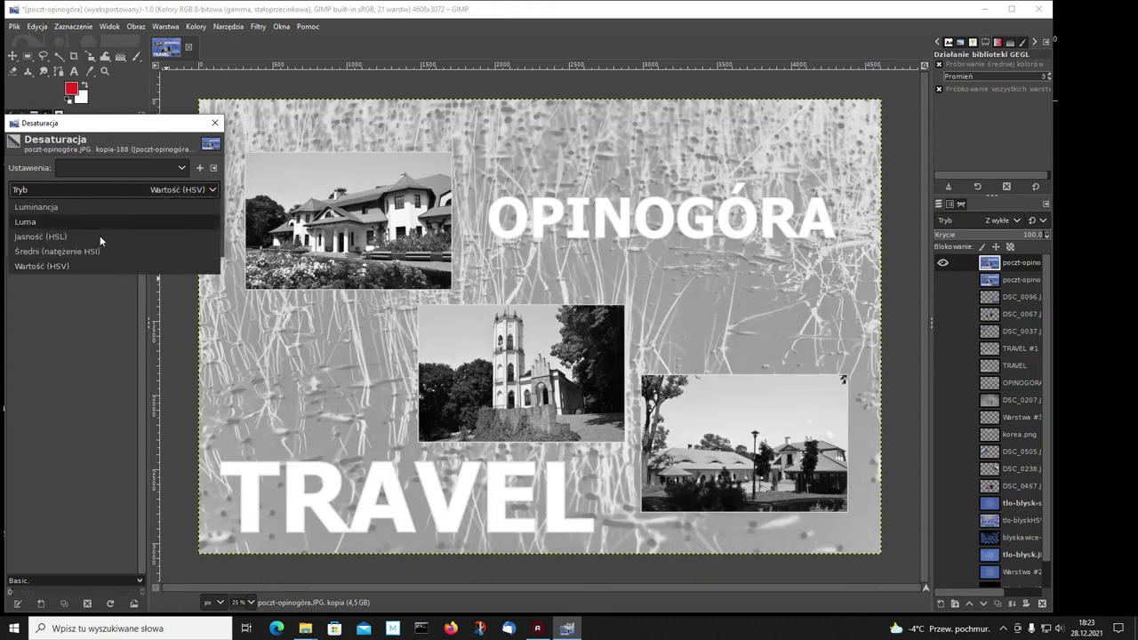
{"action": "left_click", "coordinate": [39, 237]}
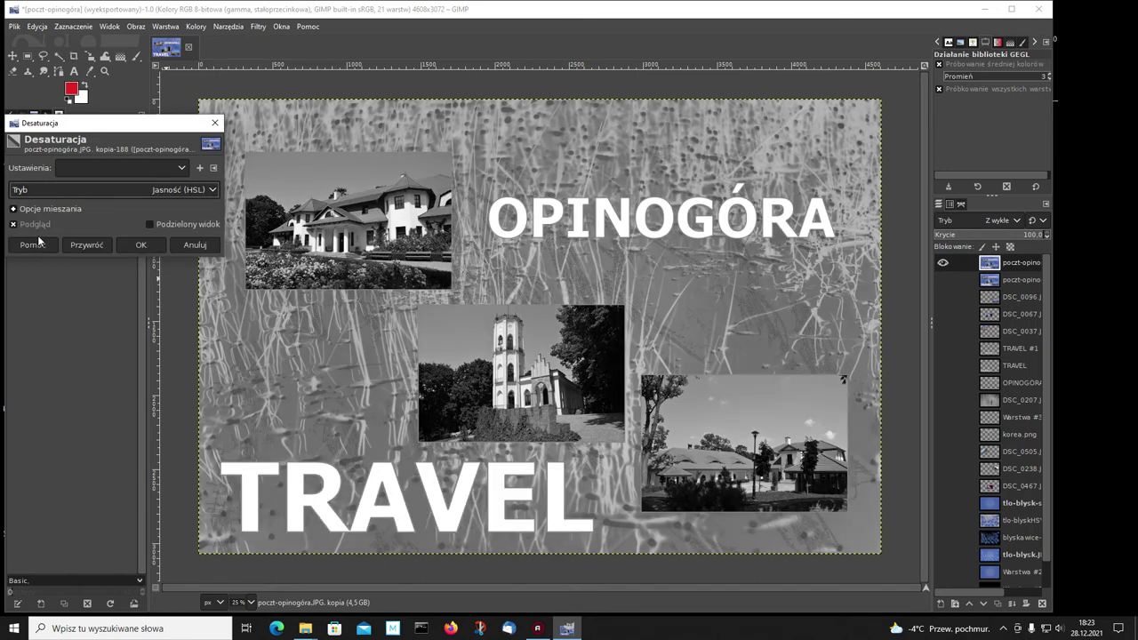
{"action": "left_click", "coordinate": [140, 246]}
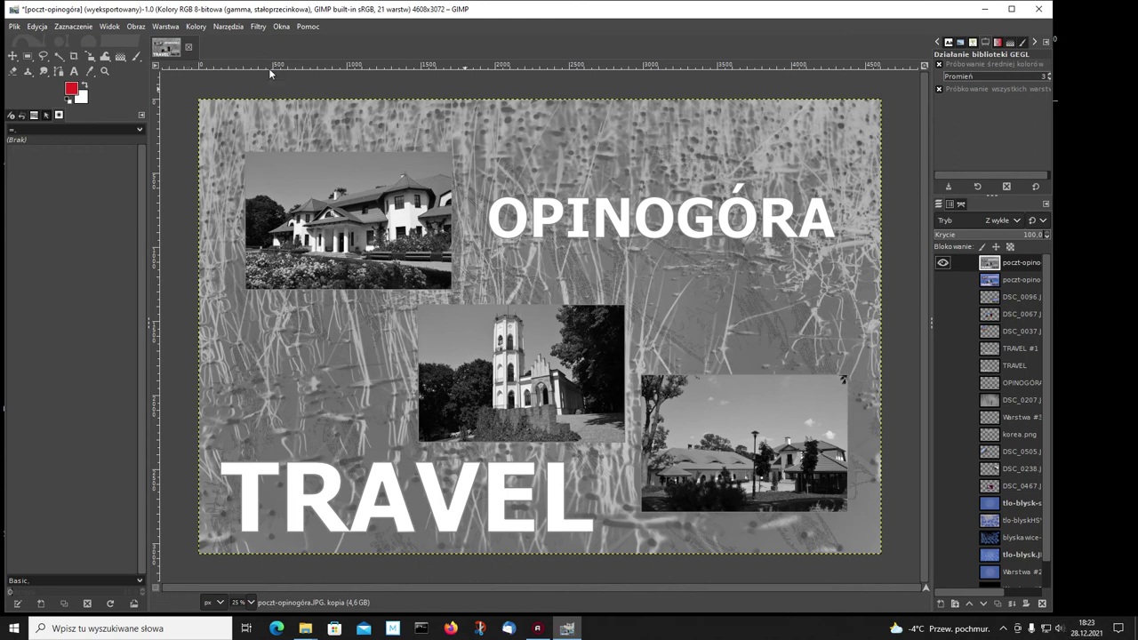
Step: Export the greyscale postcard as poczt-opinogóra-desatt.JPG
{"action": "left_click", "coordinate": [14, 26]}
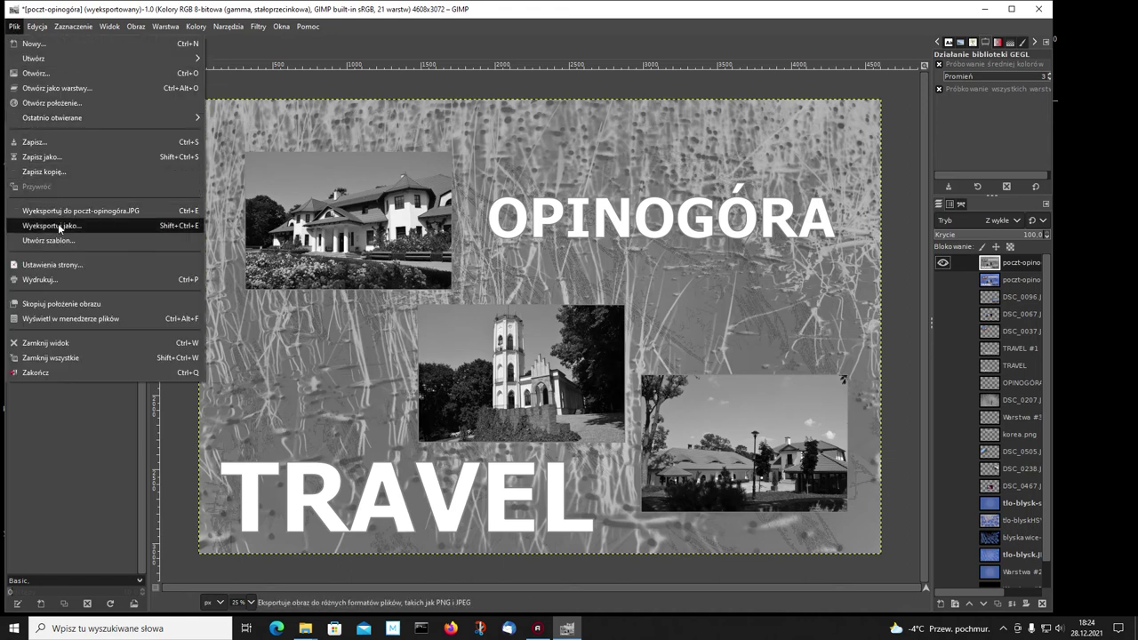
{"action": "left_click", "coordinate": [57, 225]}
{"action": "left_click", "coordinate": [257, 89]}
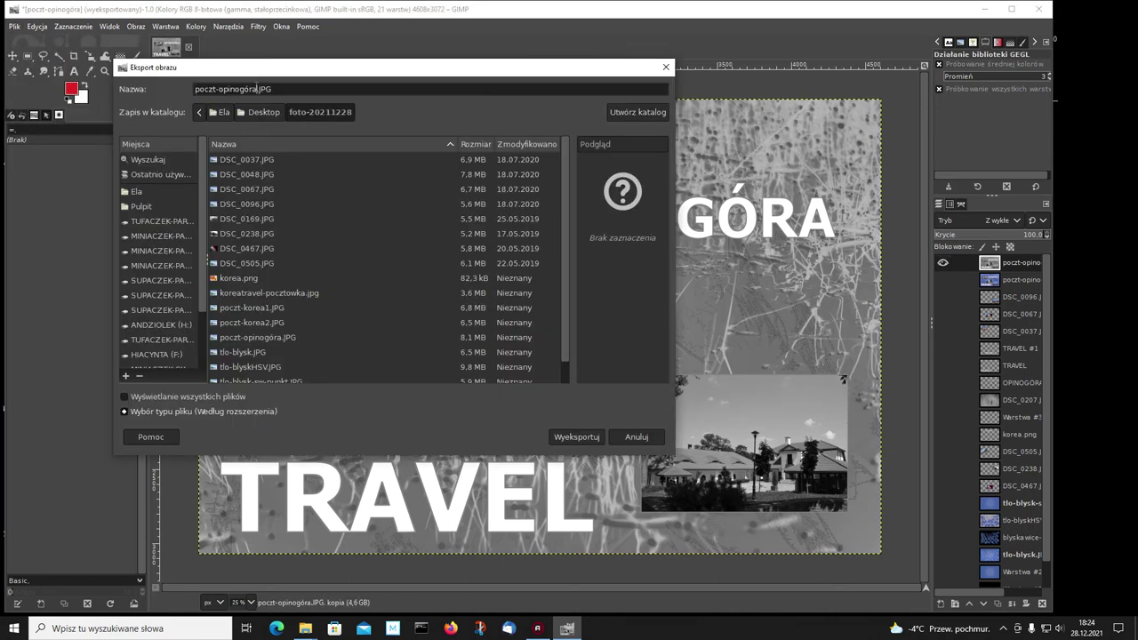
{"action": "type", "text": "-"}
{"action": "type", "text": "desat"}
{"action": "type", "text": "t"}
{"action": "left_click", "coordinate": [573, 436]}
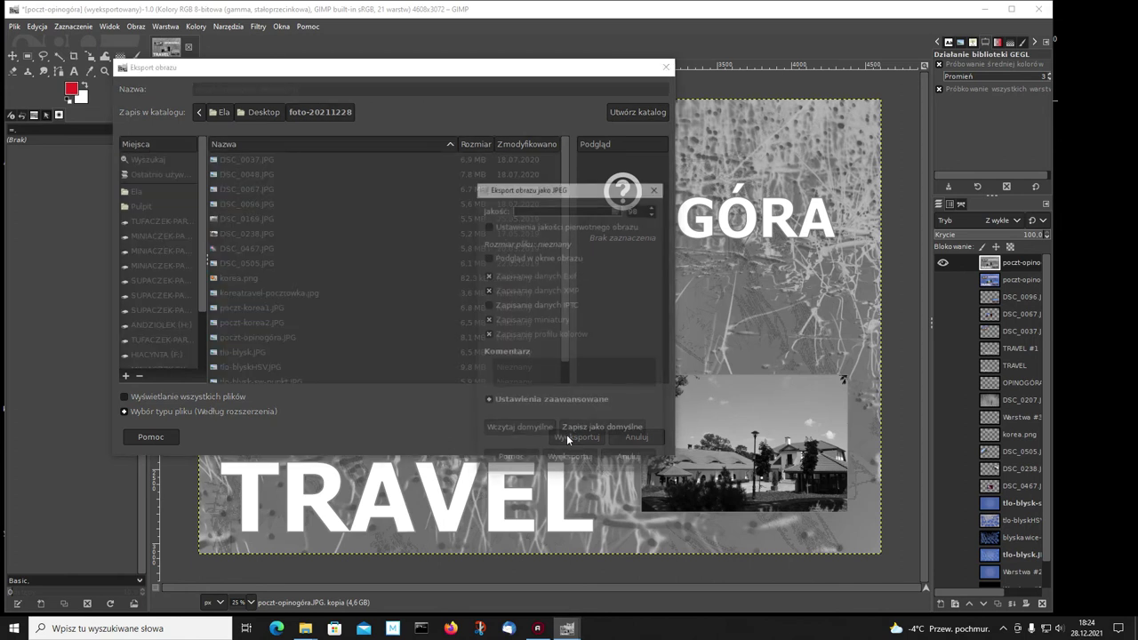
{"action": "left_click", "coordinate": [574, 459]}
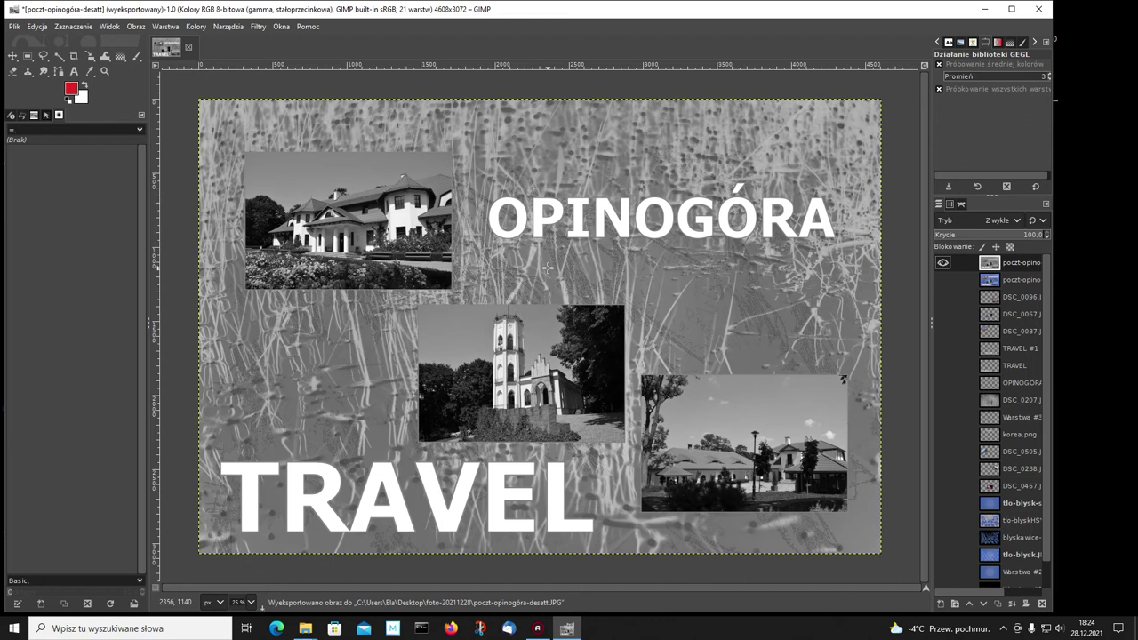
Step: Compare the greyscale and colour postcard layers by toggling their visibility, ending with the colour layer shown
{"action": "left_click", "coordinate": [942, 279]}
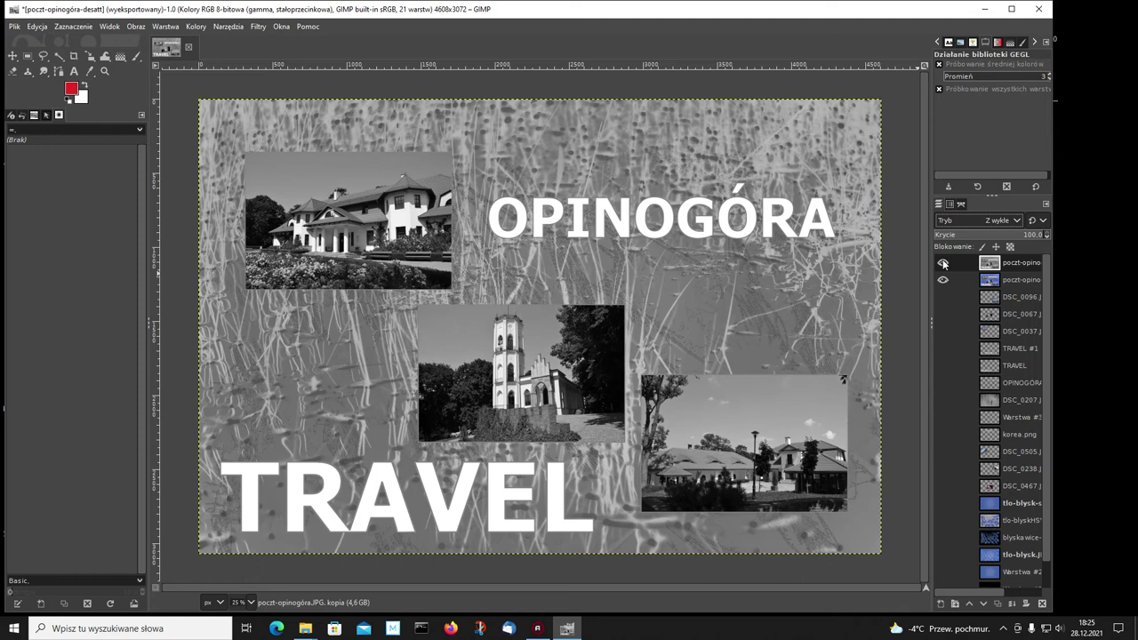
{"action": "left_click", "coordinate": [944, 264]}
{"action": "left_click", "coordinate": [942, 279]}
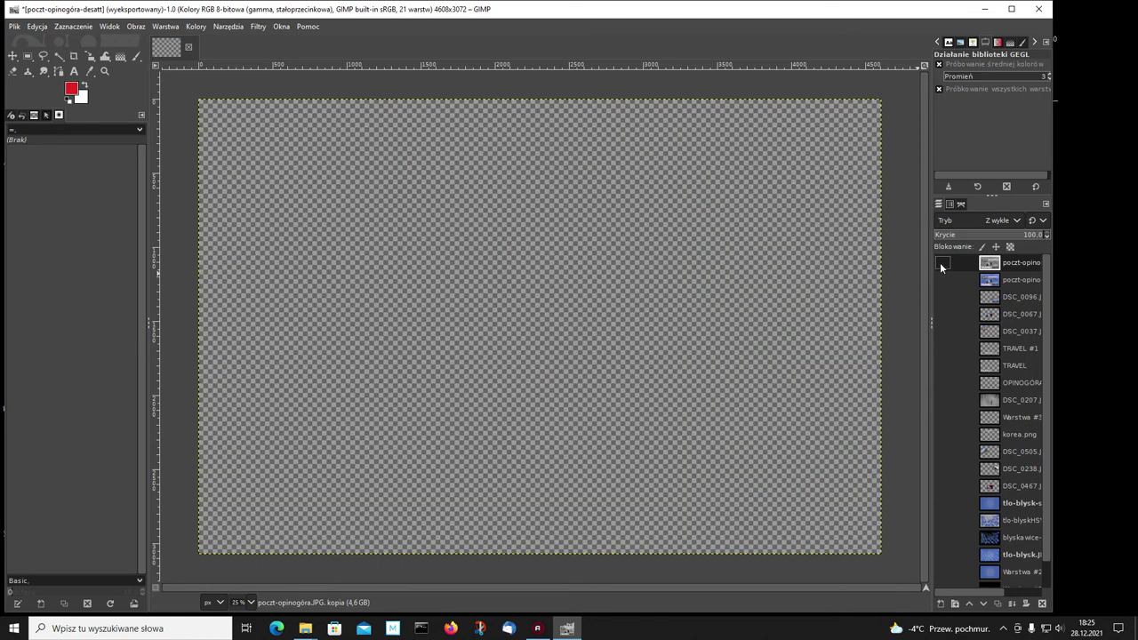
{"action": "left_click", "coordinate": [944, 264]}
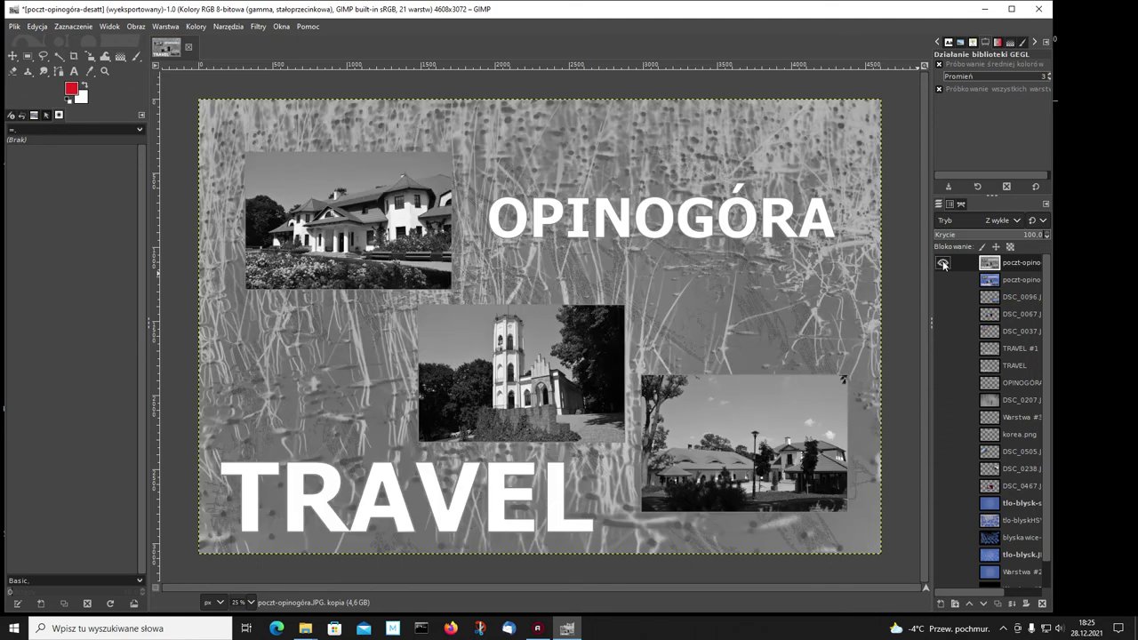
{"action": "left_click", "coordinate": [943, 263]}
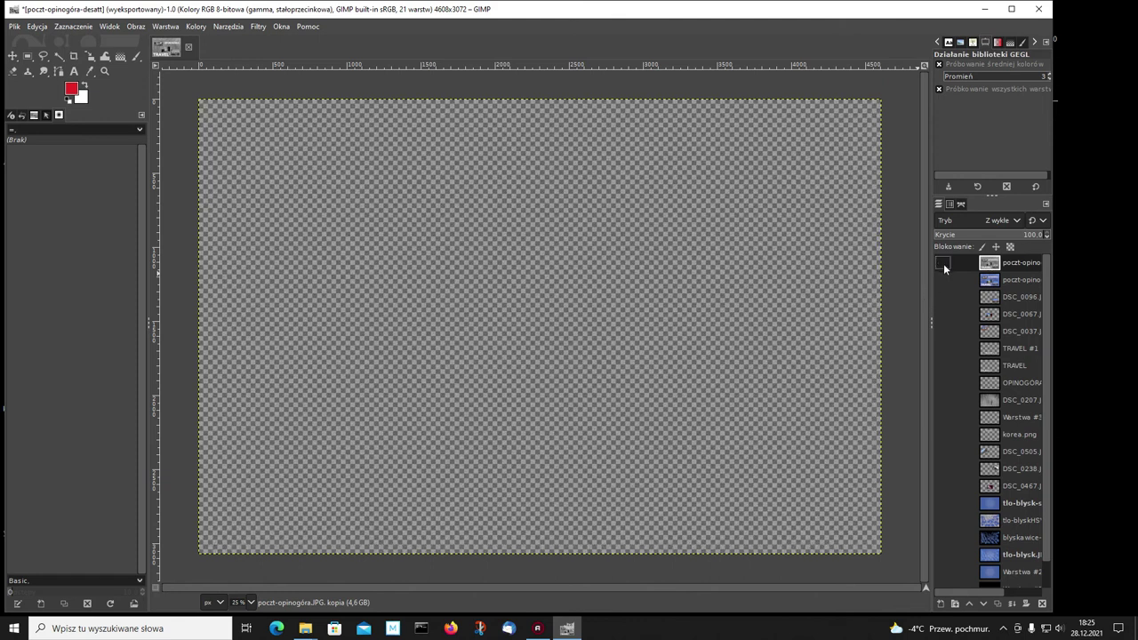
{"action": "left_click", "coordinate": [943, 279]}
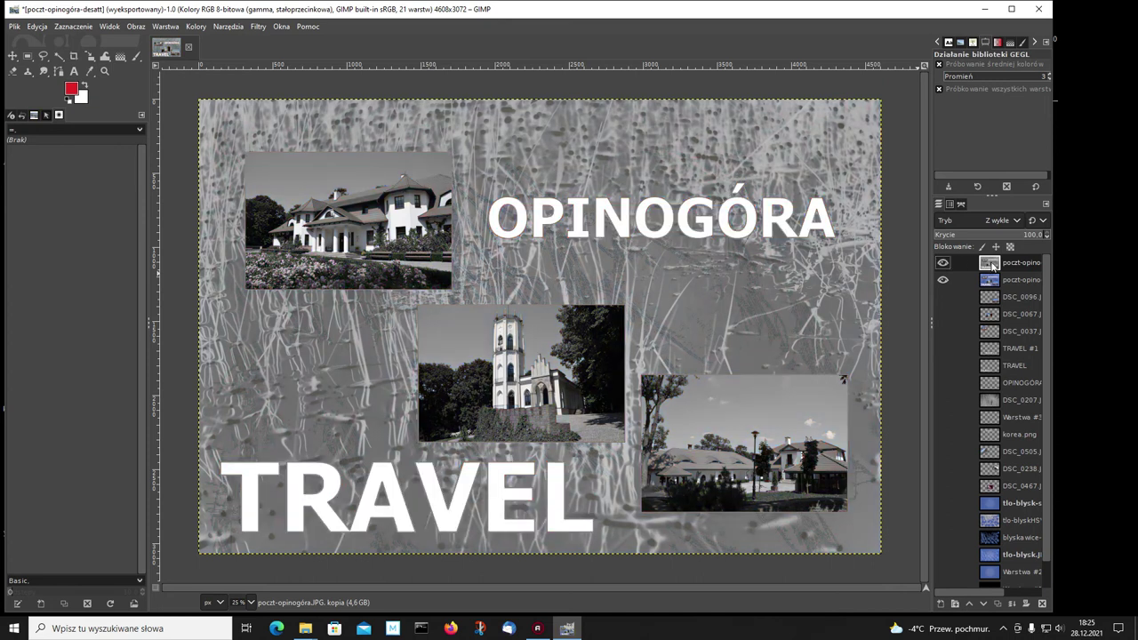
Step: Try Łączenie and Rozjaśnianie on the grey copy, settle on Suma blending, and compare with it hidden
{"action": "left_click", "coordinate": [1017, 220]}
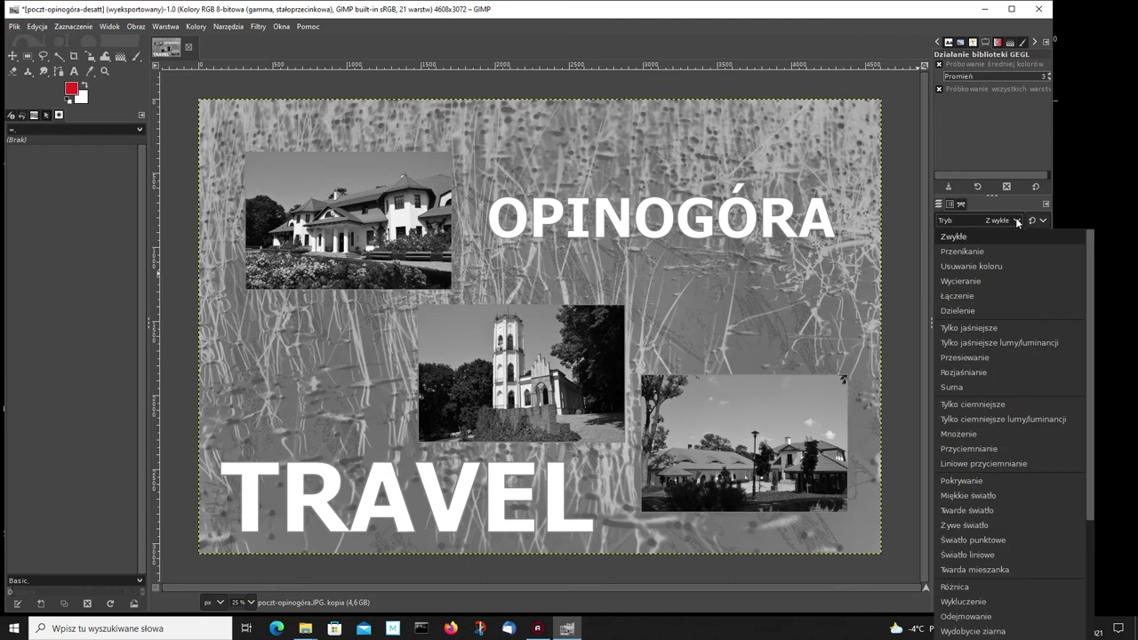
{"action": "left_click", "coordinate": [958, 293]}
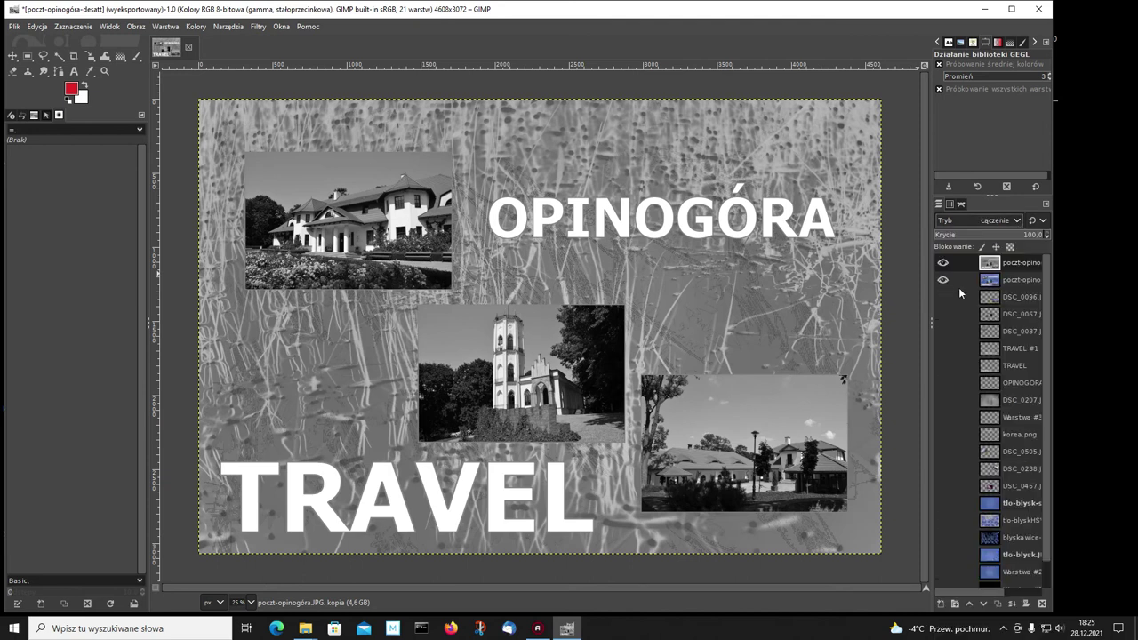
{"action": "left_click", "coordinate": [1018, 220]}
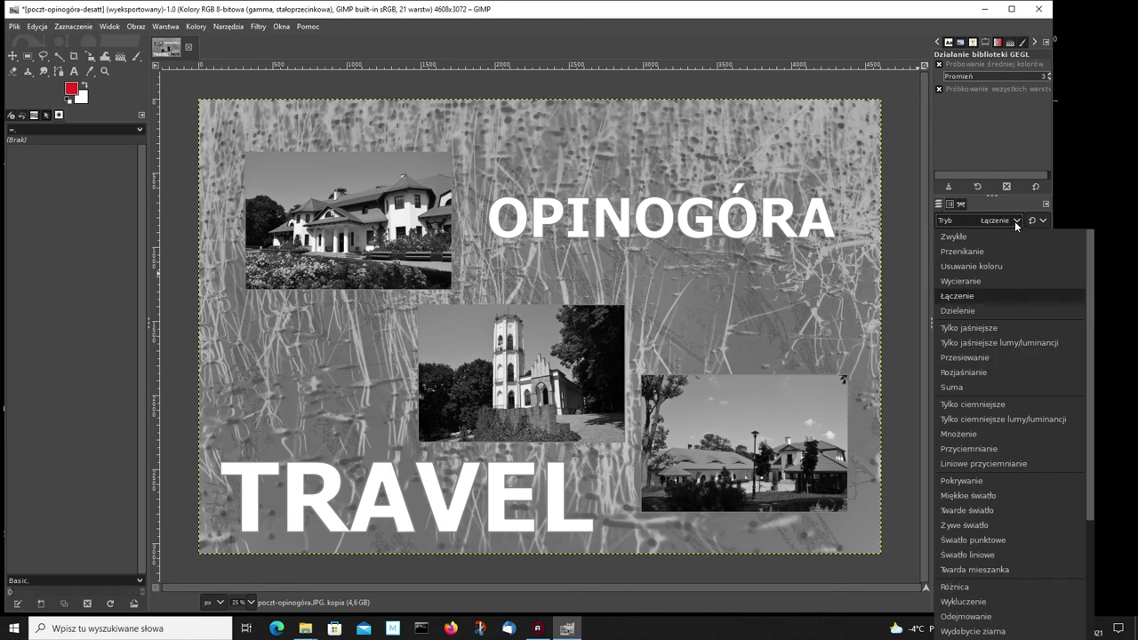
{"action": "left_click", "coordinate": [958, 370]}
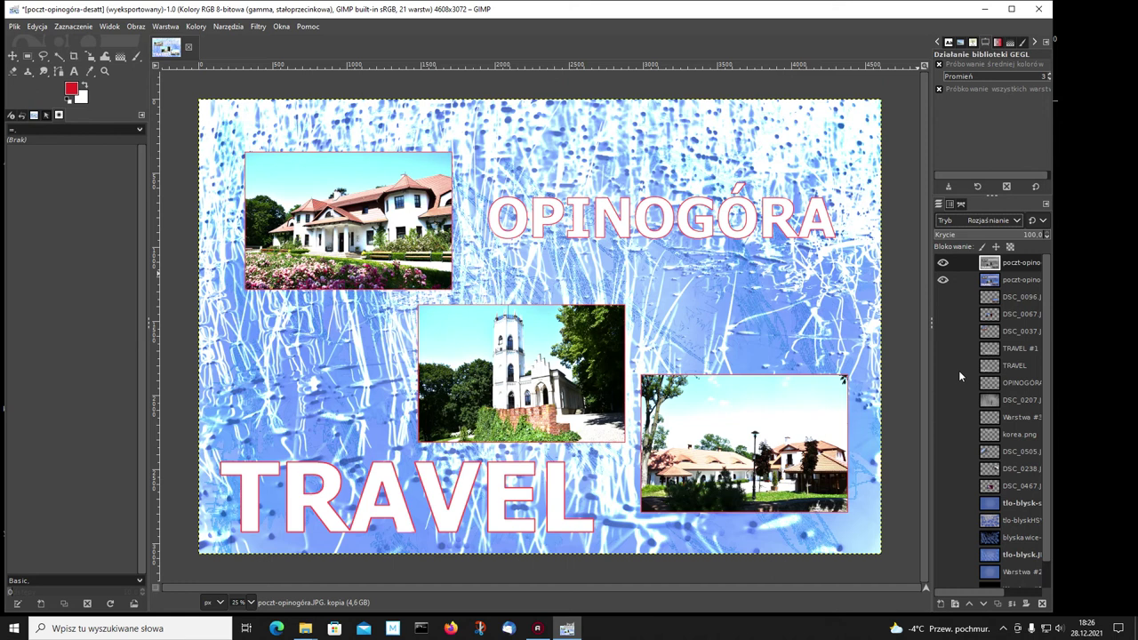
{"action": "left_click", "coordinate": [1018, 222]}
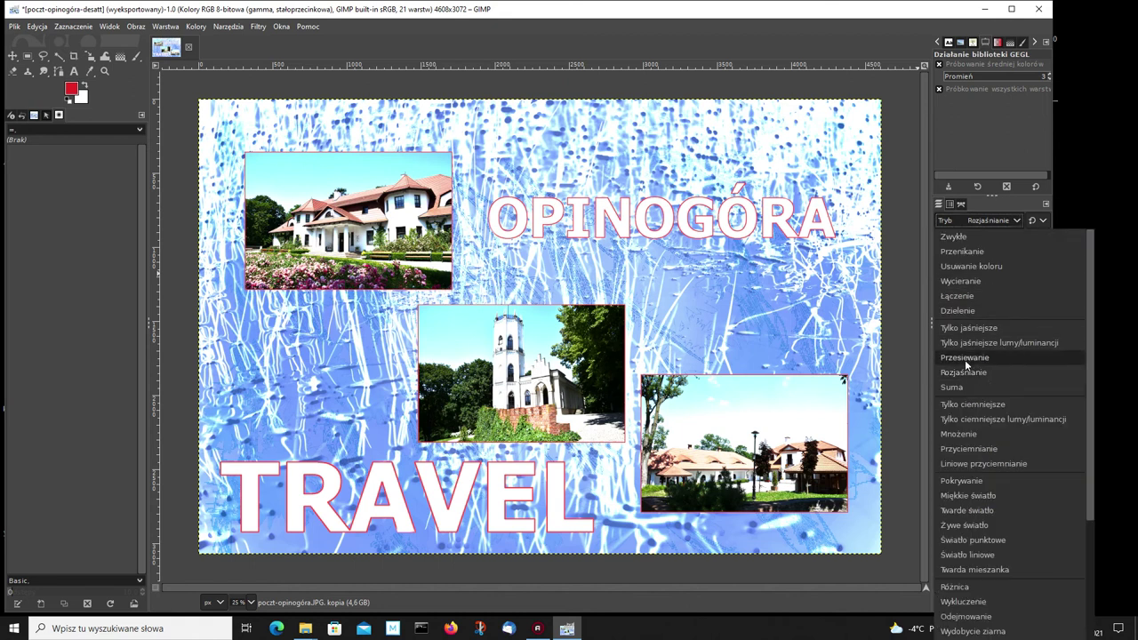
{"action": "left_click", "coordinate": [951, 388]}
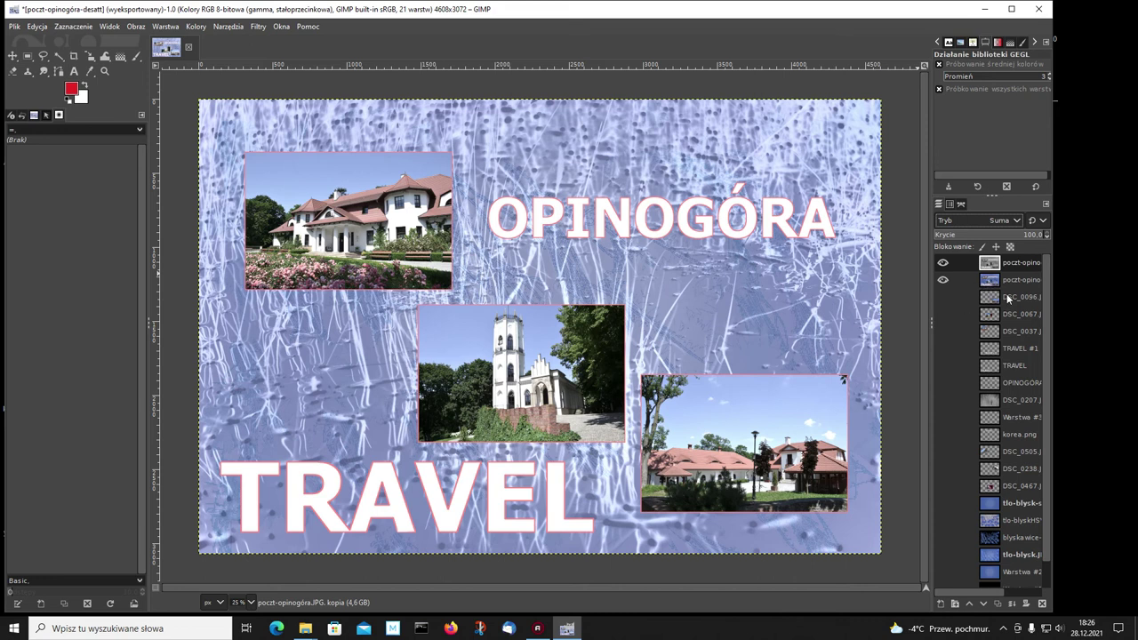
{"action": "left_click", "coordinate": [943, 265]}
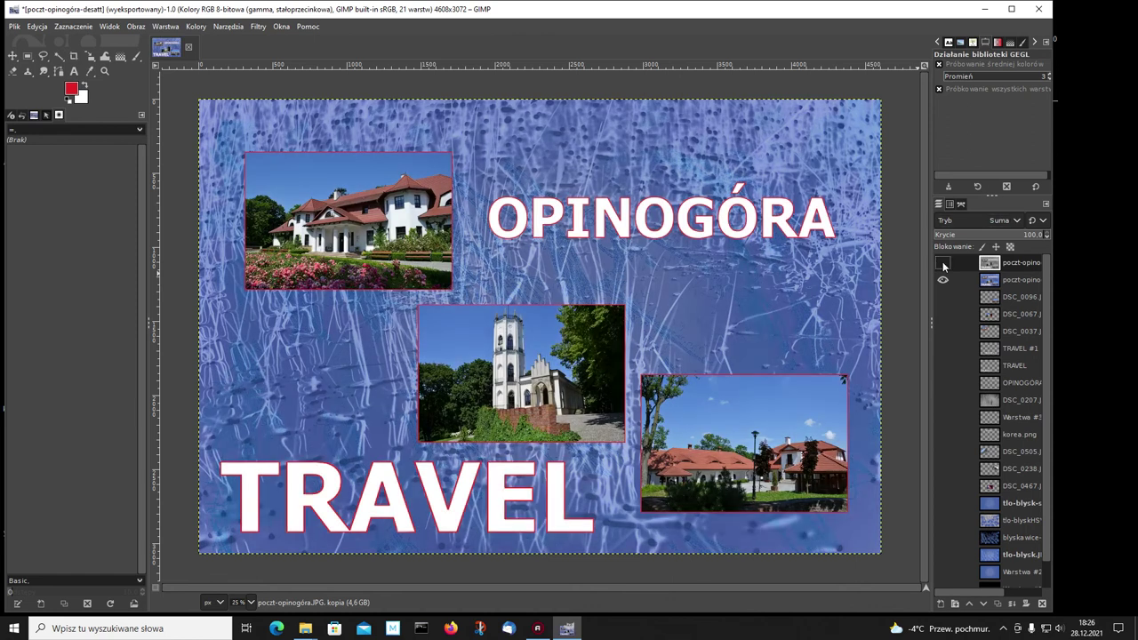
{"action": "left_click", "coordinate": [944, 265]}
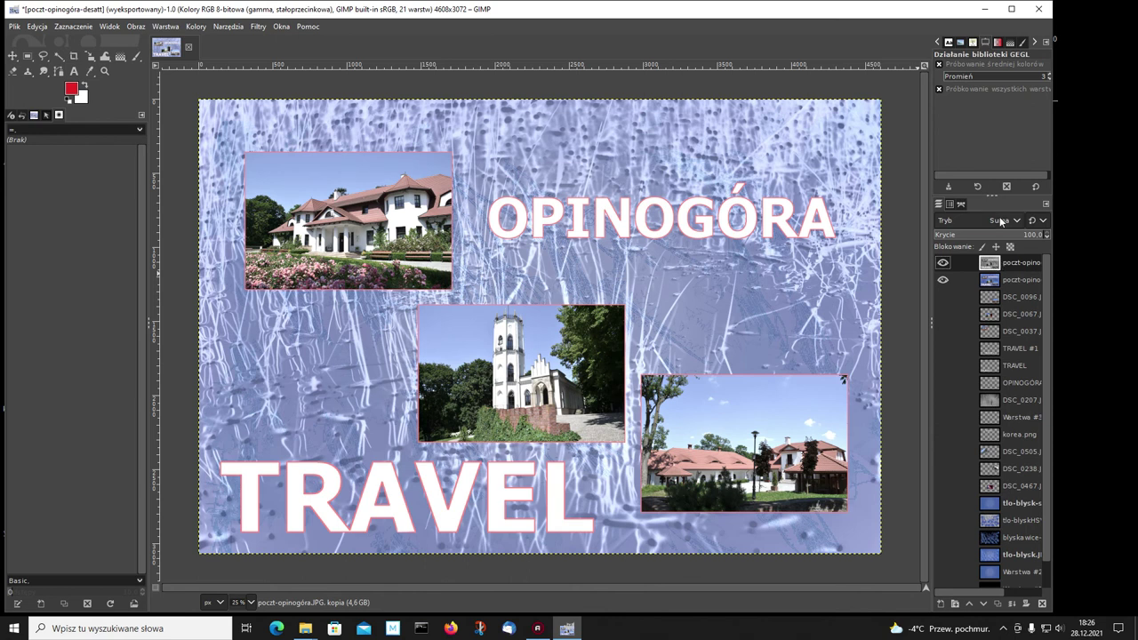
Step: Blend the top layer in Mnożenie mode, adjusting its opacity to around 40
{"action": "left_click", "coordinate": [1015, 219]}
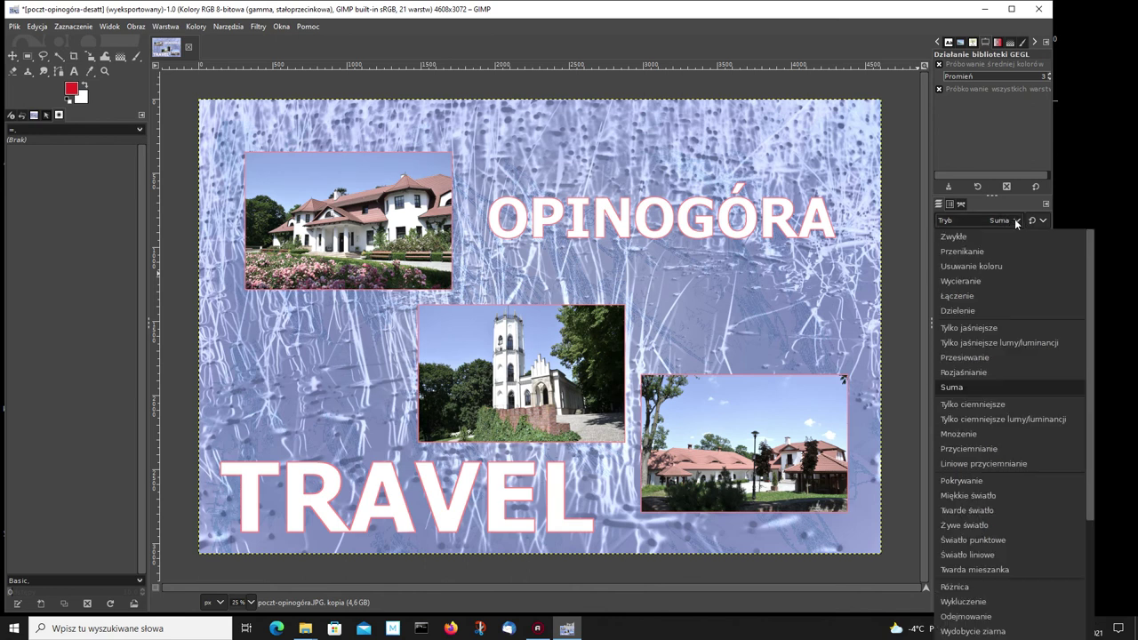
{"action": "left_click", "coordinate": [963, 434]}
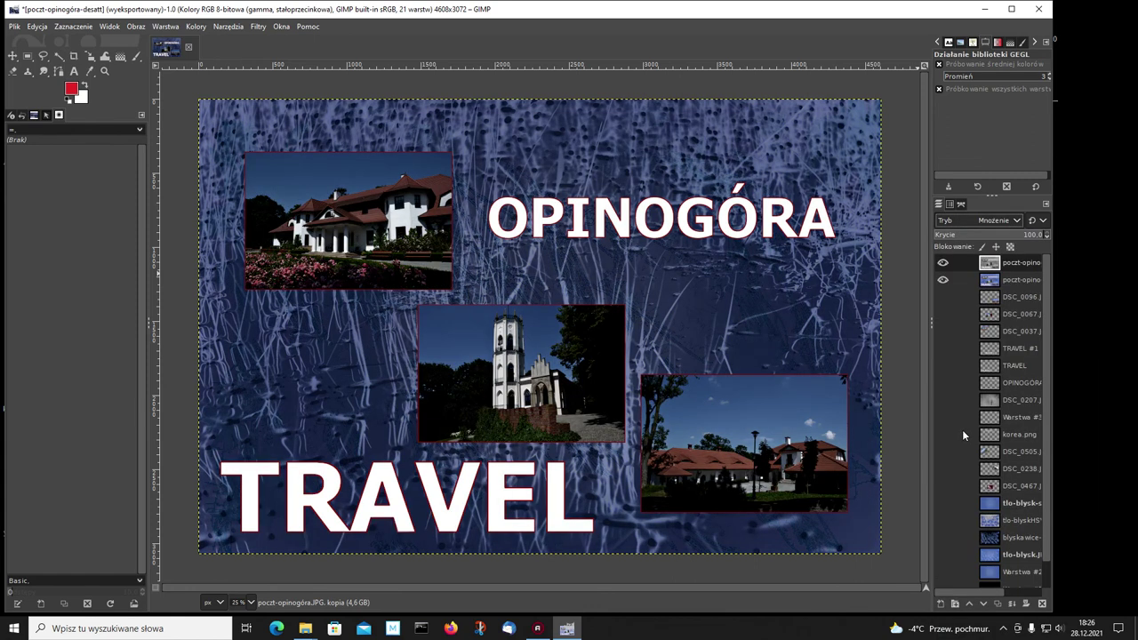
{"action": "left_click", "coordinate": [990, 234]}
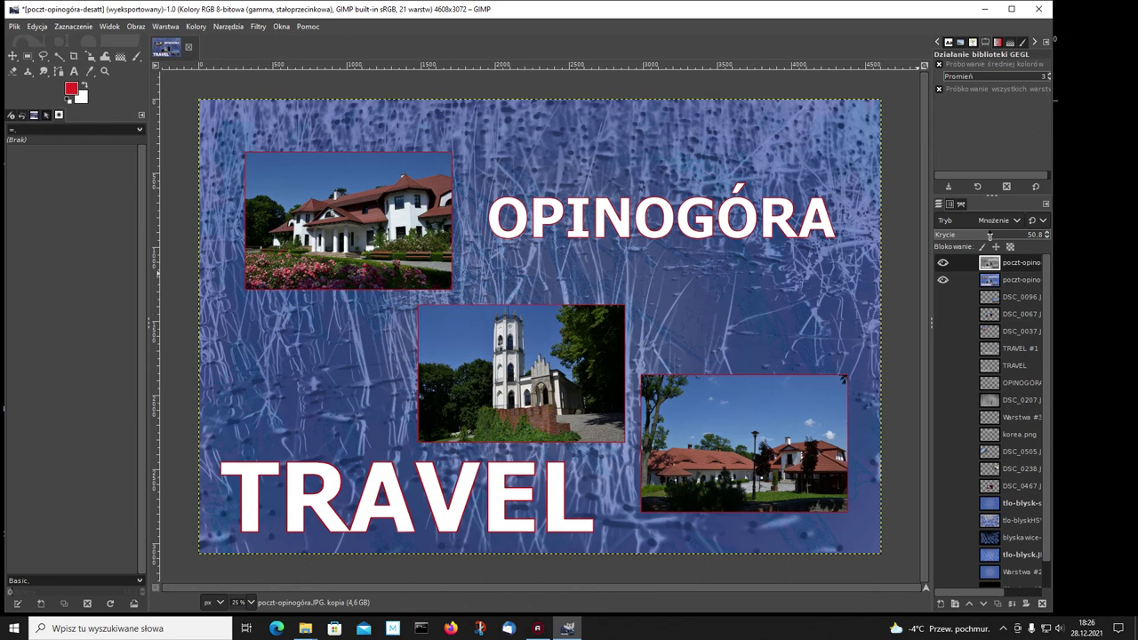
{"action": "mouse_move", "coordinate": [990, 235]}
{"action": "left_mouse_down"}
{"action": "mouse_move", "coordinate": [1009, 235]}
{"action": "mouse_move", "coordinate": [964, 242]}
{"action": "left_mouse_up"}
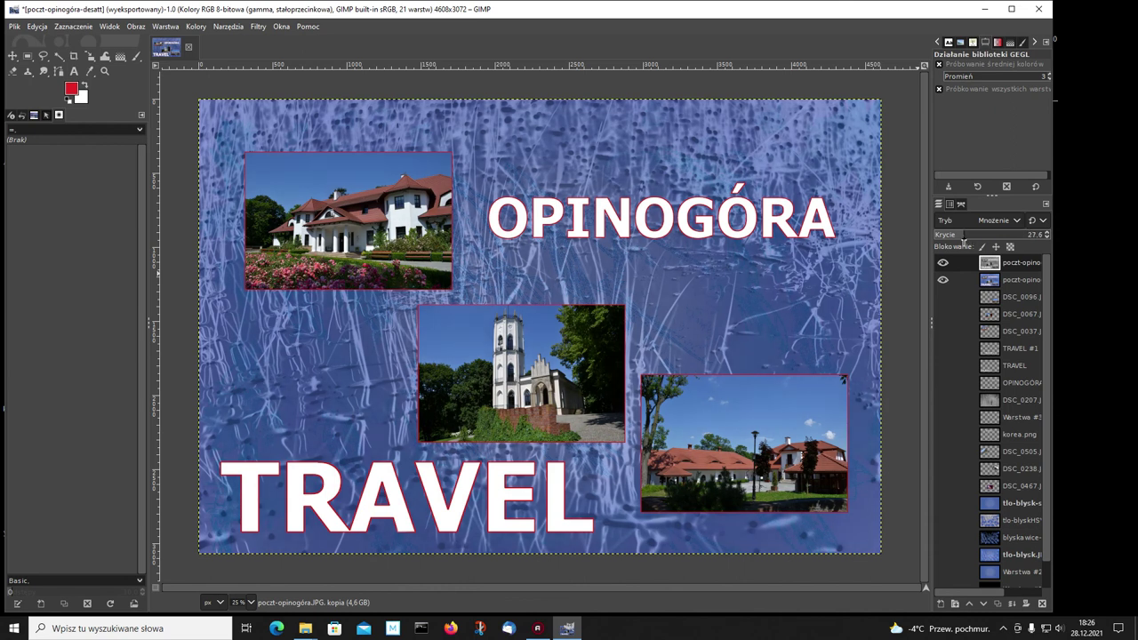
{"action": "left_click_drag", "start_coordinate": [963, 242], "coordinate": [1047, 228]}
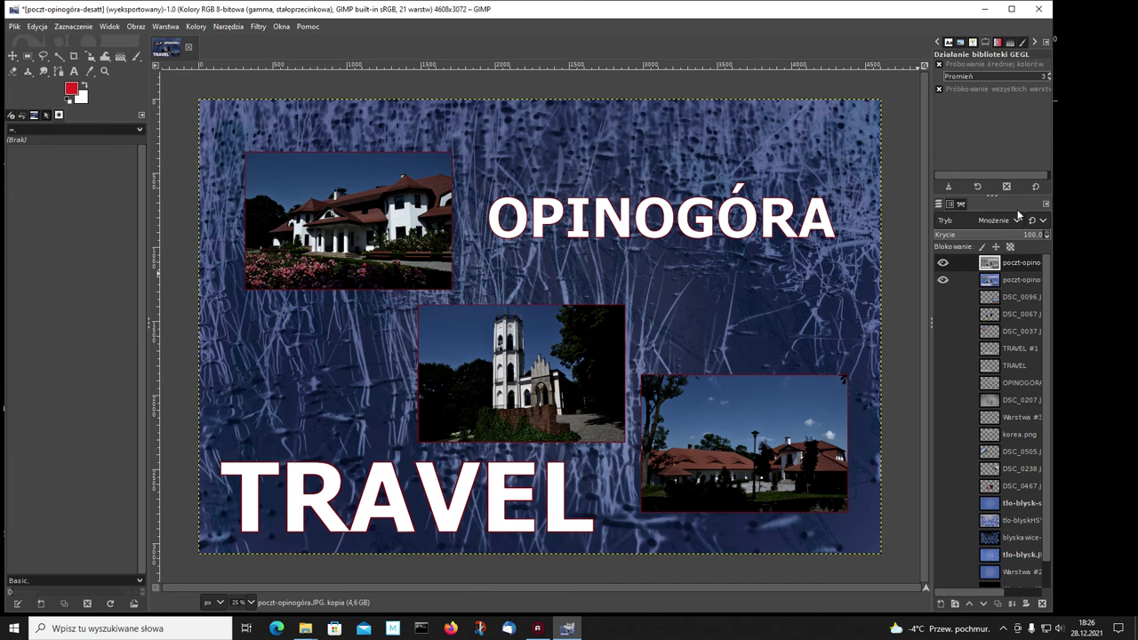
Step: Try Przesiewanie and Żywe światło blending, then settle the top layer on Różnica
{"action": "left_click", "coordinate": [1016, 221]}
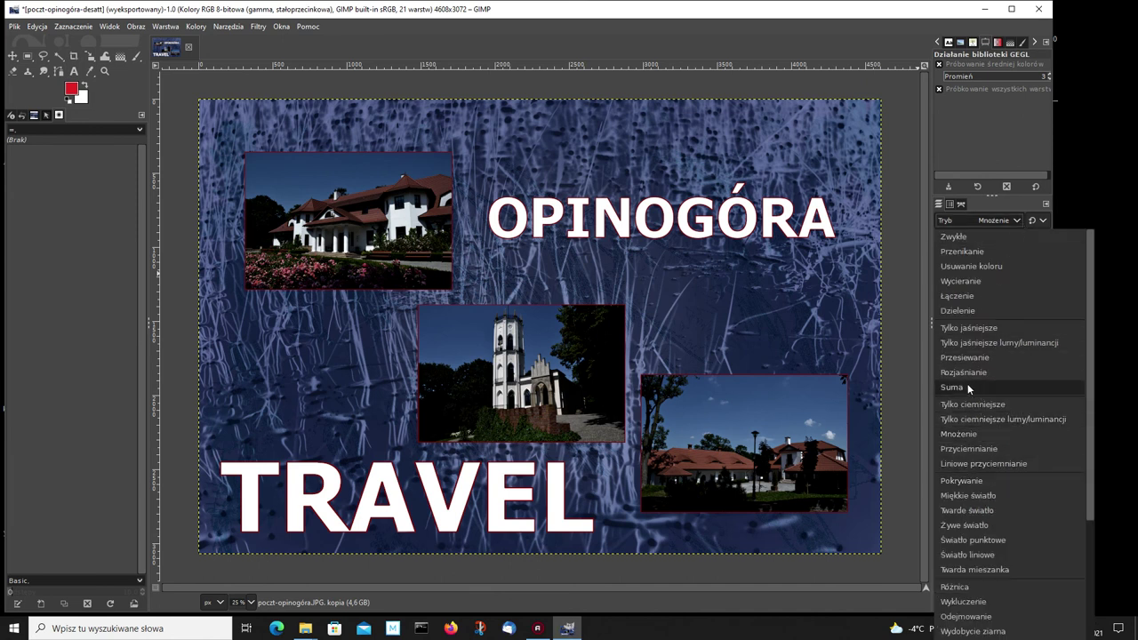
{"action": "left_click", "coordinate": [964, 357]}
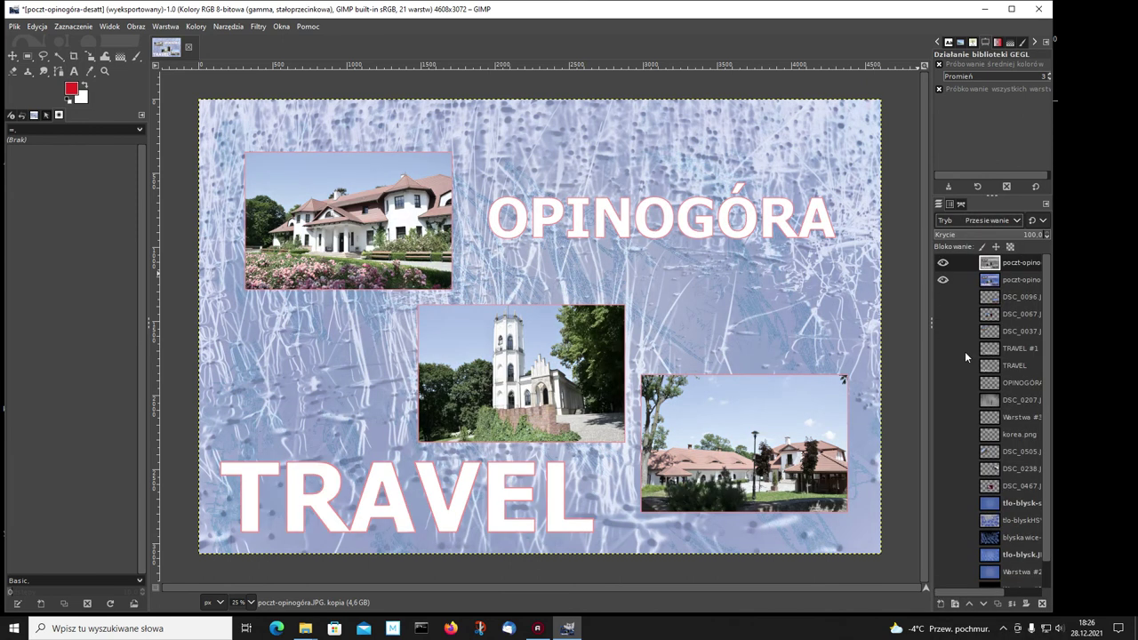
{"action": "left_click", "coordinate": [1016, 221]}
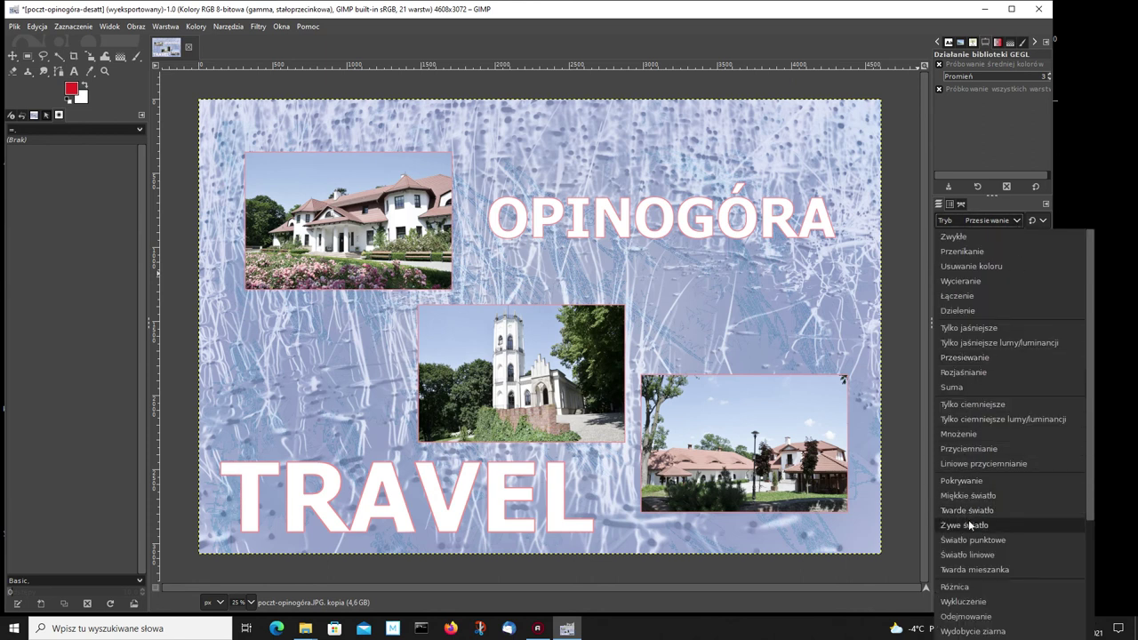
{"action": "left_click", "coordinate": [968, 519]}
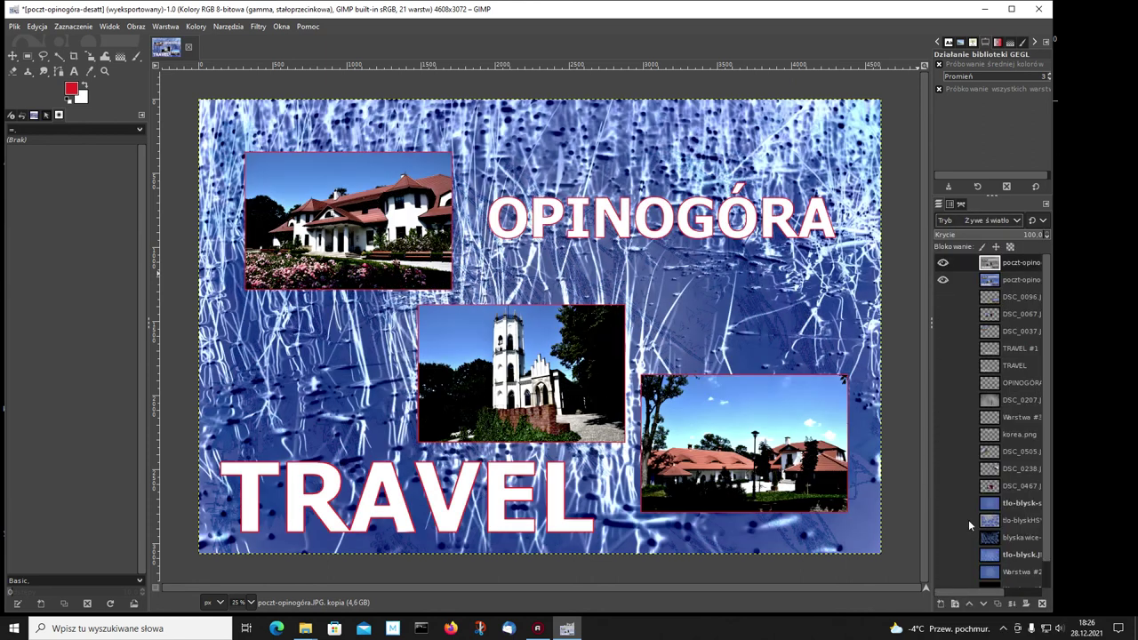
{"action": "left_click", "coordinate": [1015, 220]}
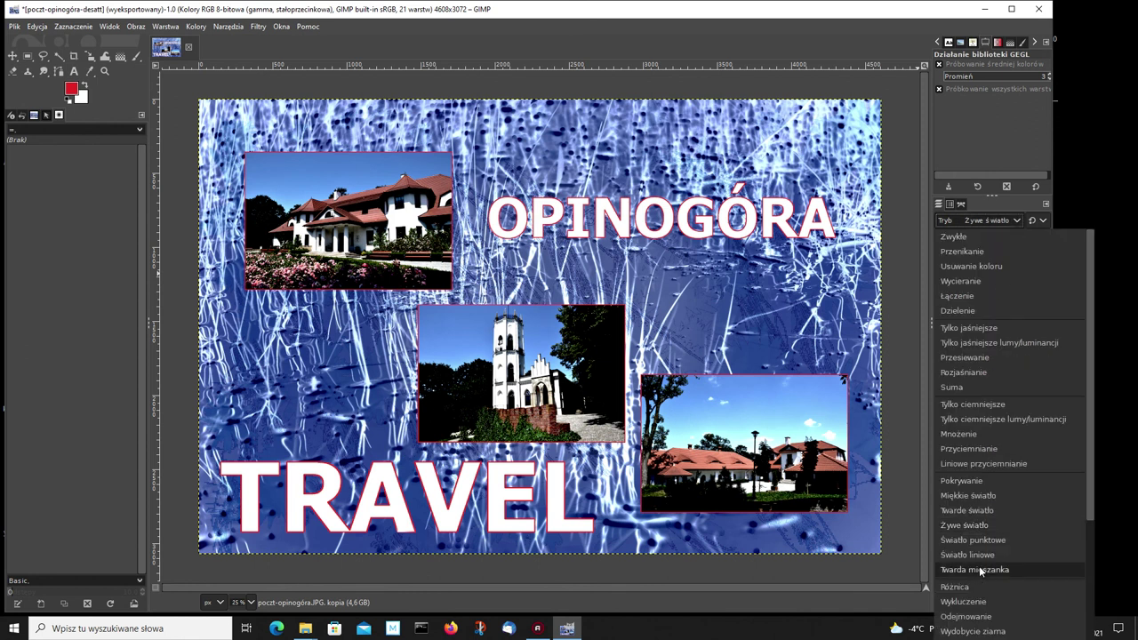
{"action": "left_click", "coordinate": [954, 589]}
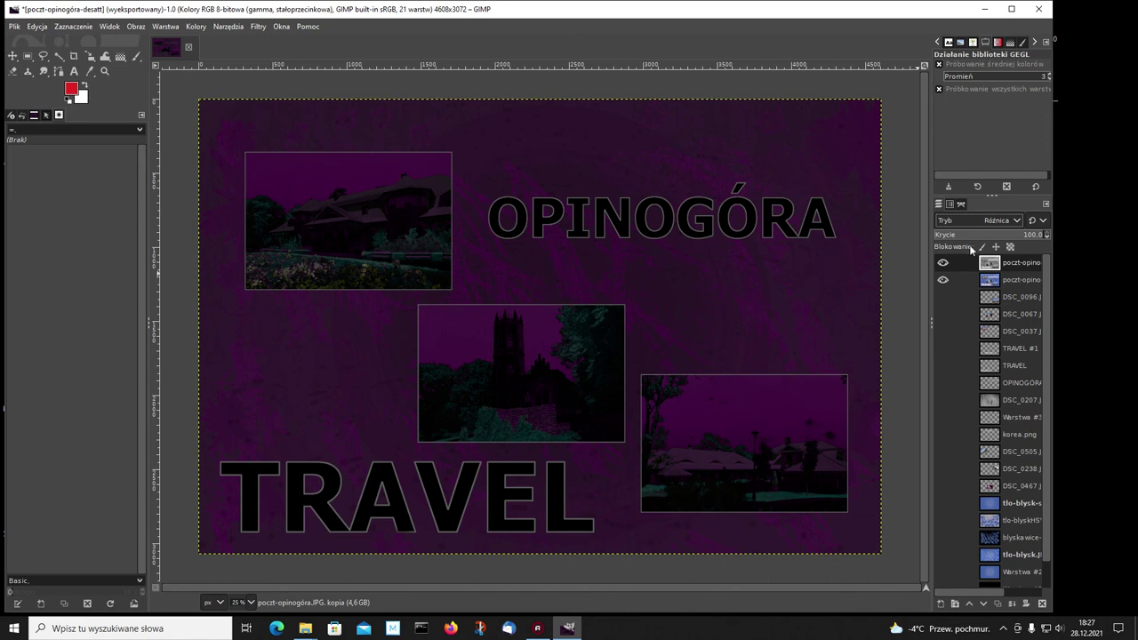
Step: Blend the top layer in Odejmowanie mode at roughly three-quarter opacity
{"action": "left_click", "coordinate": [992, 235]}
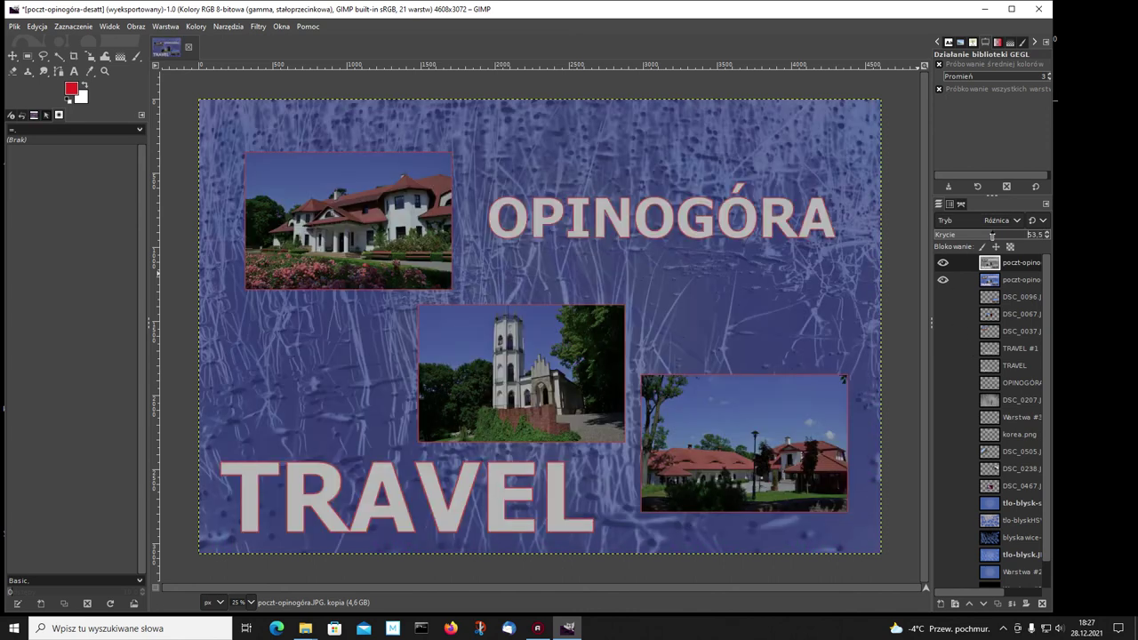
{"action": "left_click_drag", "start_coordinate": [1010, 235], "coordinate": [1025, 236]}
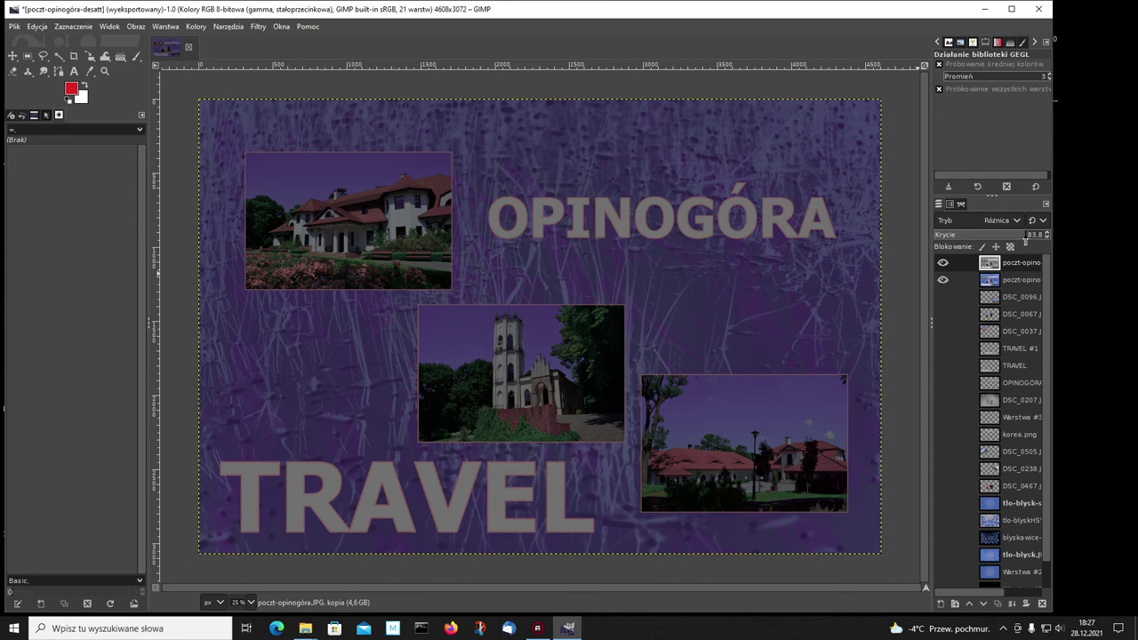
{"action": "left_click", "coordinate": [1025, 235]}
{"action": "left_click", "coordinate": [1018, 221]}
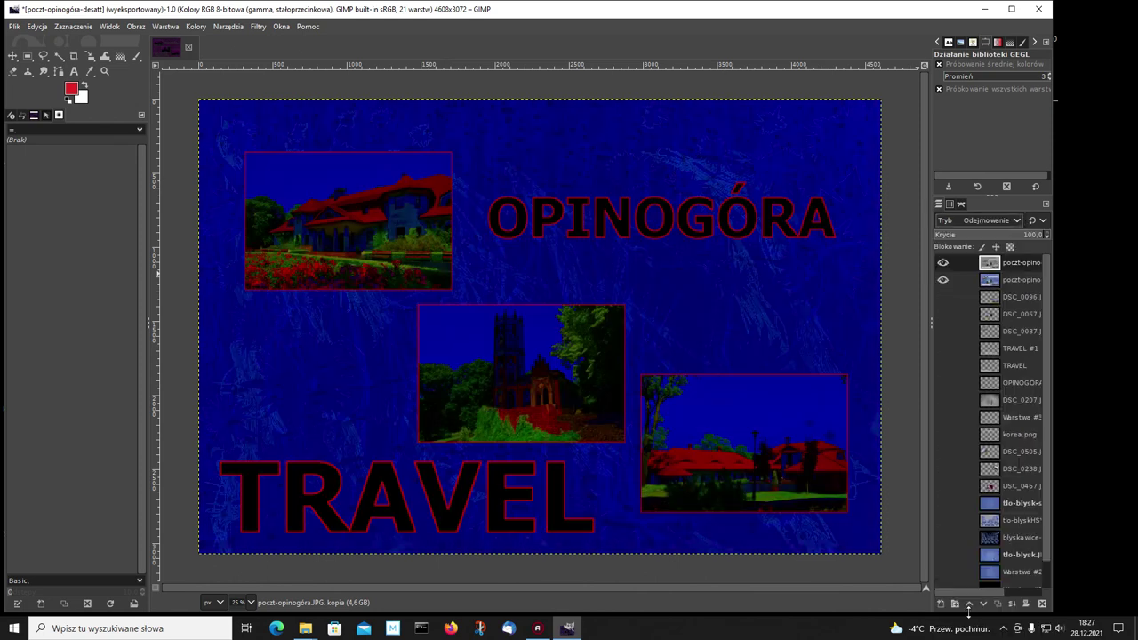
{"action": "left_click", "coordinate": [969, 616]}
{"action": "left_click", "coordinate": [1016, 235]}
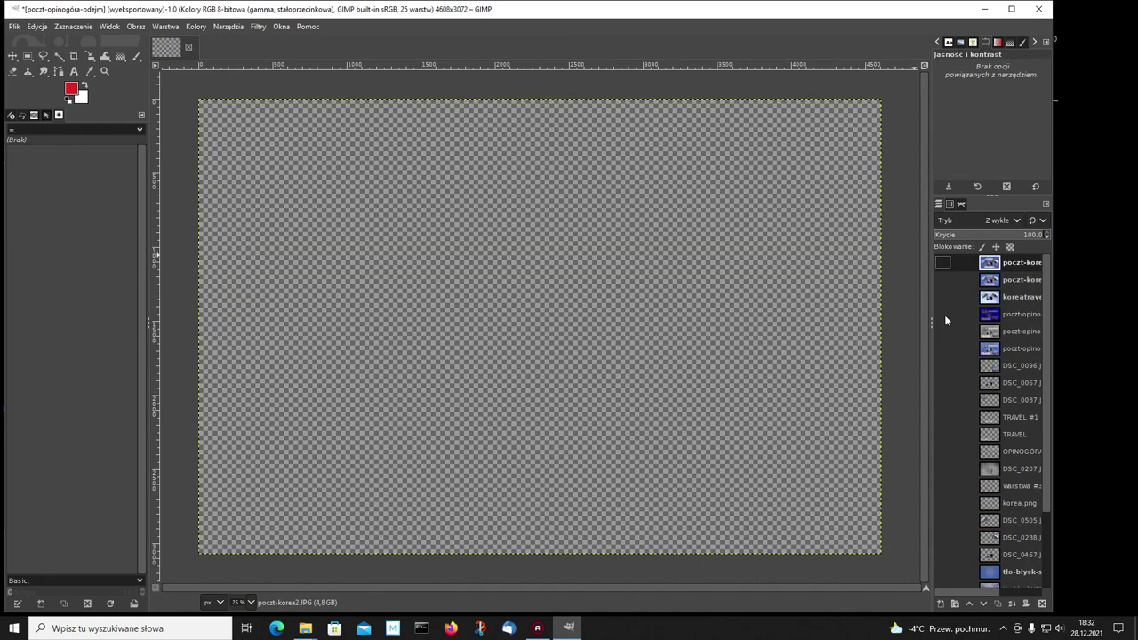
Step: Toggle the blue subtract, greyscale and blue blended postcard layers on and off in turn, ending with all three hidden
{"action": "left_click", "coordinate": [944, 315]}
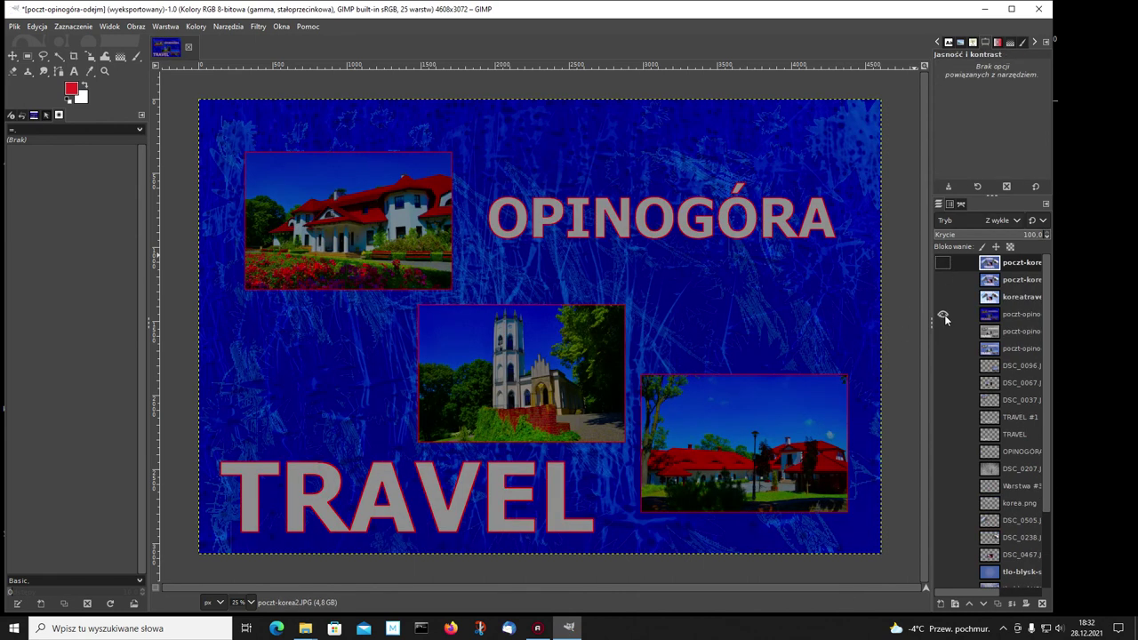
{"action": "left_click", "coordinate": [944, 316]}
{"action": "left_click", "coordinate": [944, 331]}
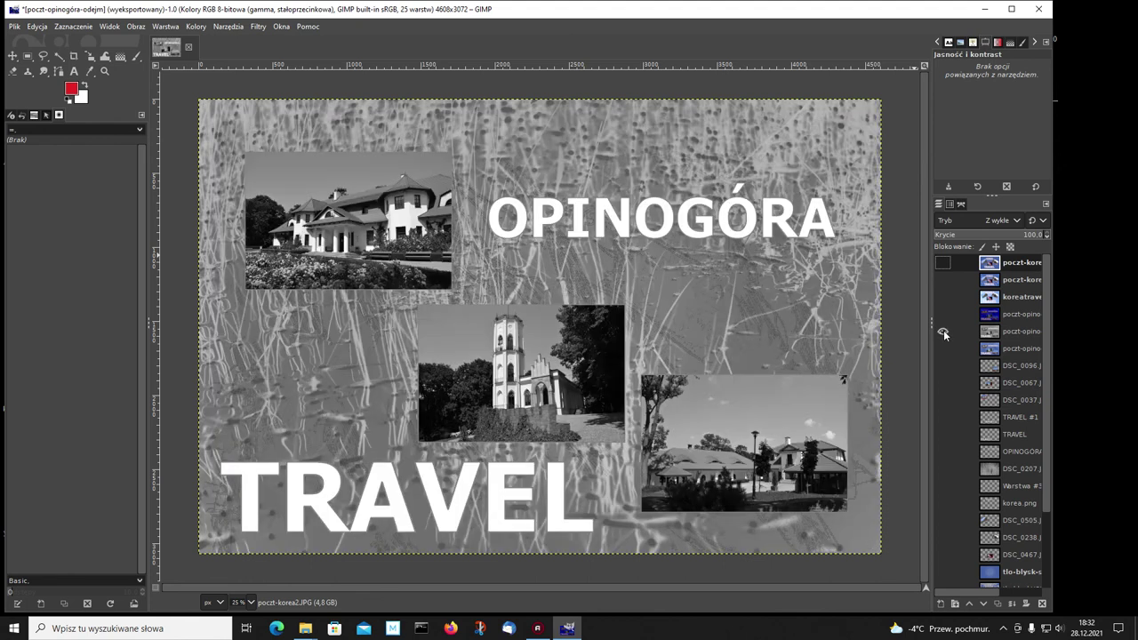
{"action": "left_click", "coordinate": [943, 332]}
{"action": "left_click", "coordinate": [943, 349]}
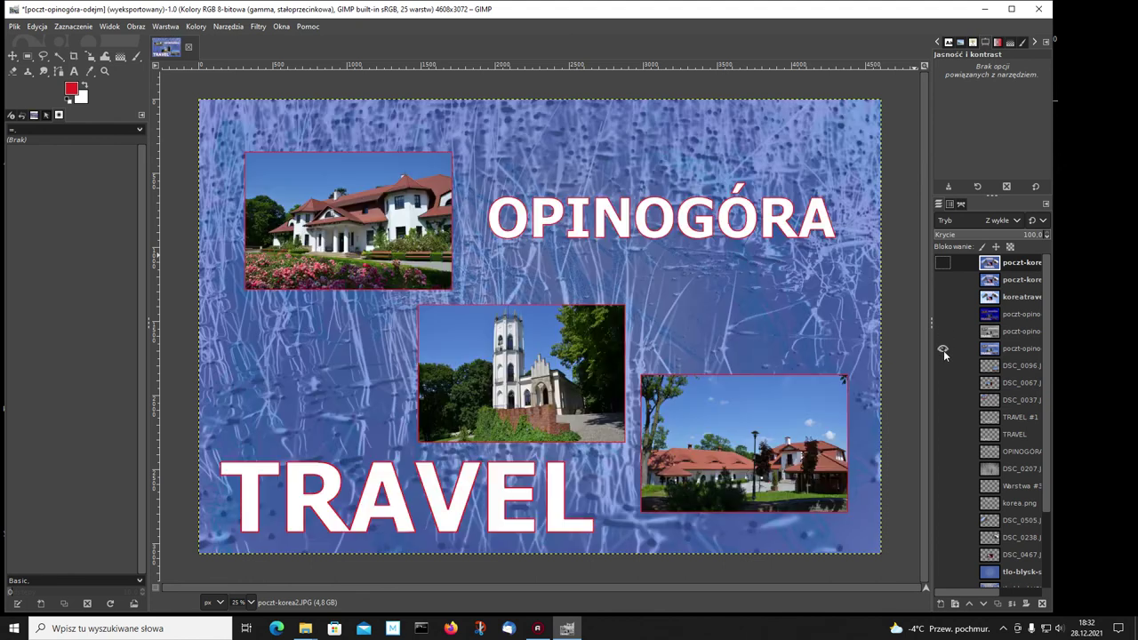
{"action": "left_click", "coordinate": [943, 350]}
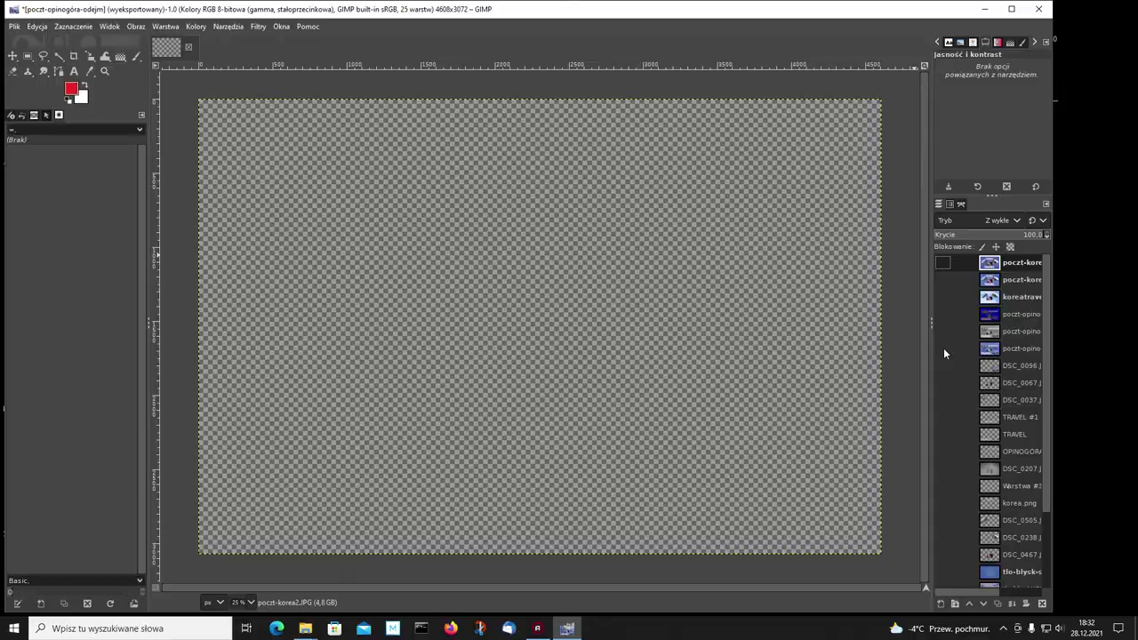